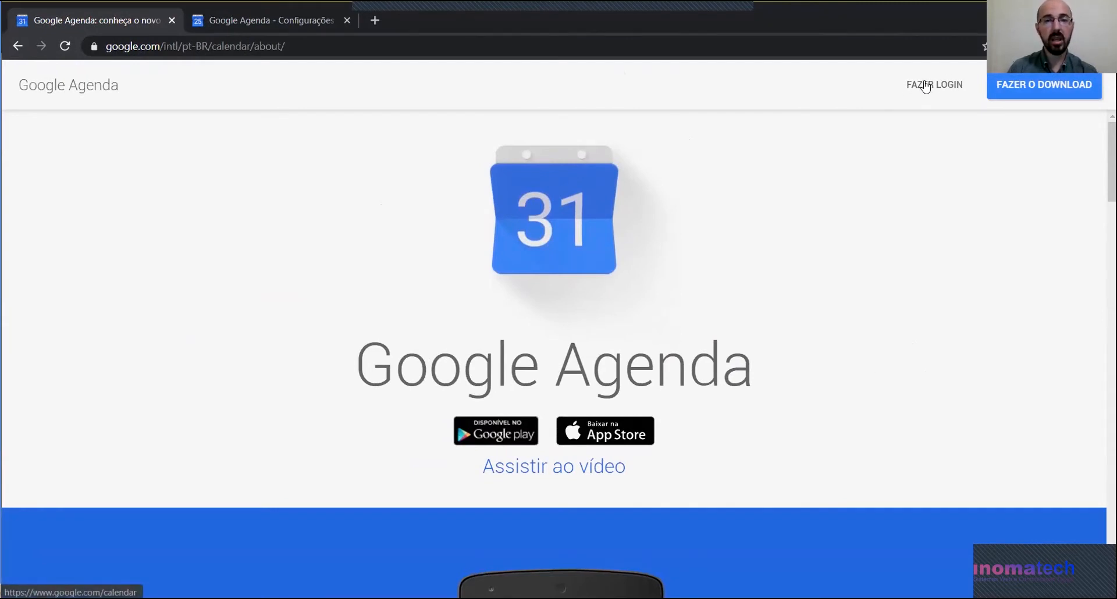
Step: Sign in and use the mini-calendar to show the two weeks starting 22 March 2020
{"action": "left_click", "coordinate": [926, 86]}
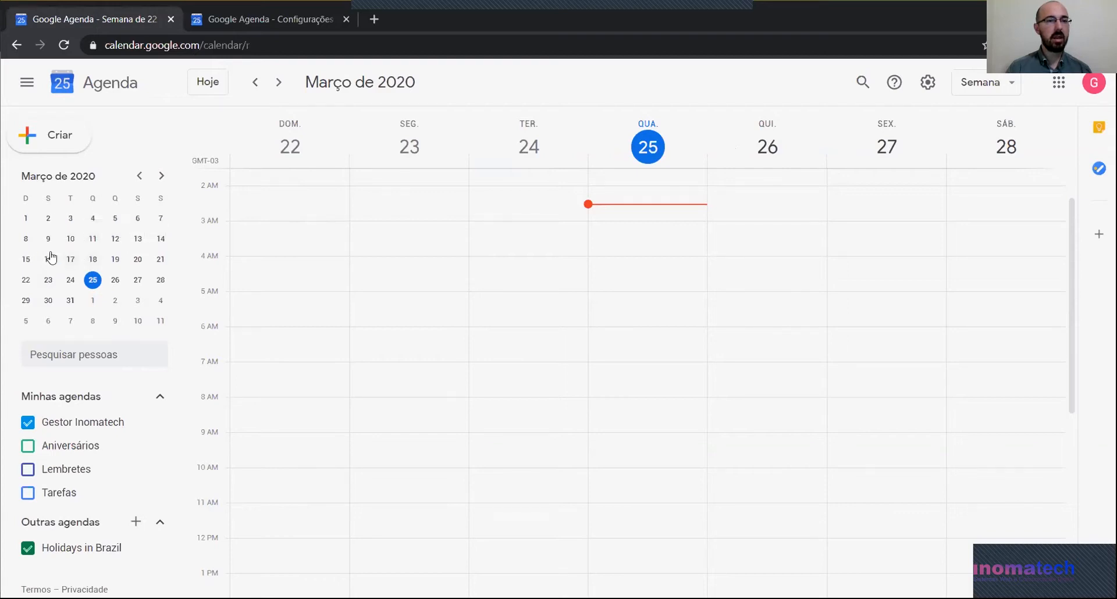
{"action": "left_click_drag", "start_coordinate": [92, 240], "coordinate": [92, 220]}
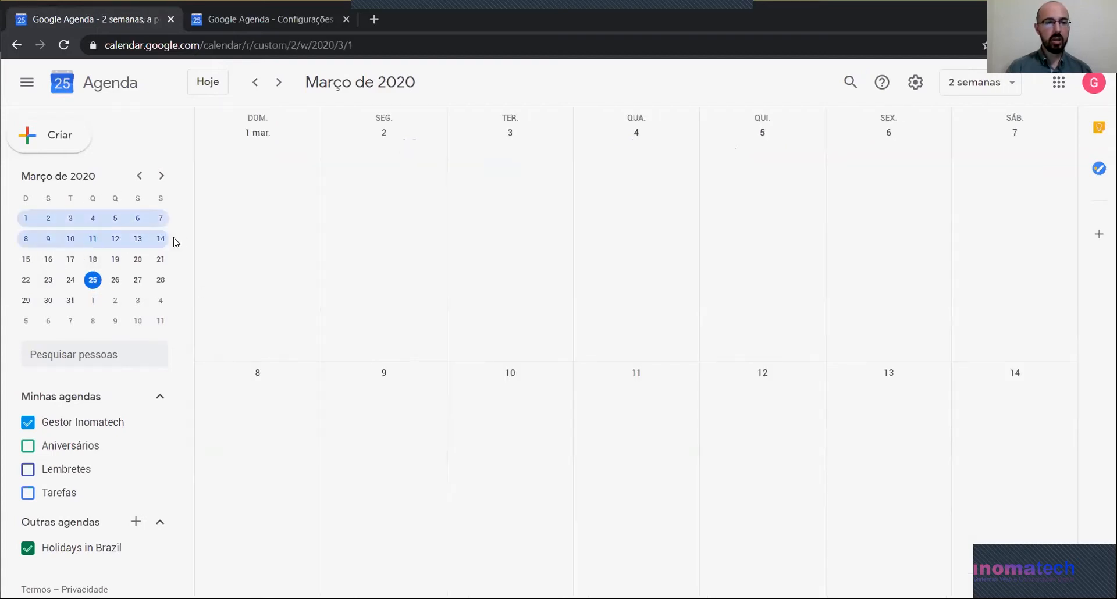
{"action": "left_click", "coordinate": [109, 280]}
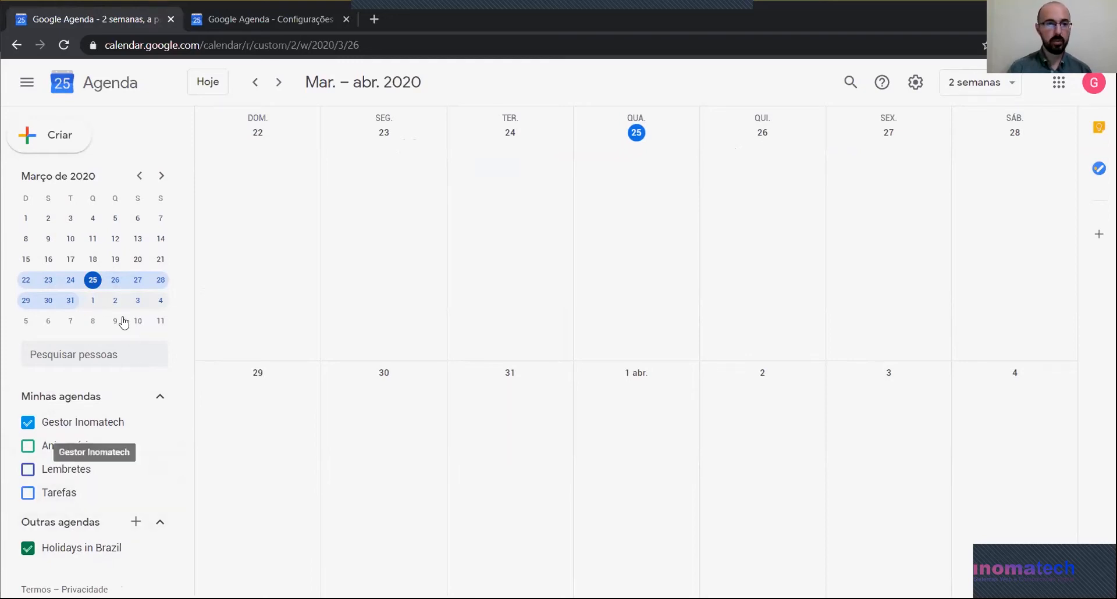
Step: Go to the day view of 25 March, then switch to the Semana view
{"action": "left_click", "coordinate": [93, 284]}
{"action": "left_click", "coordinate": [94, 285]}
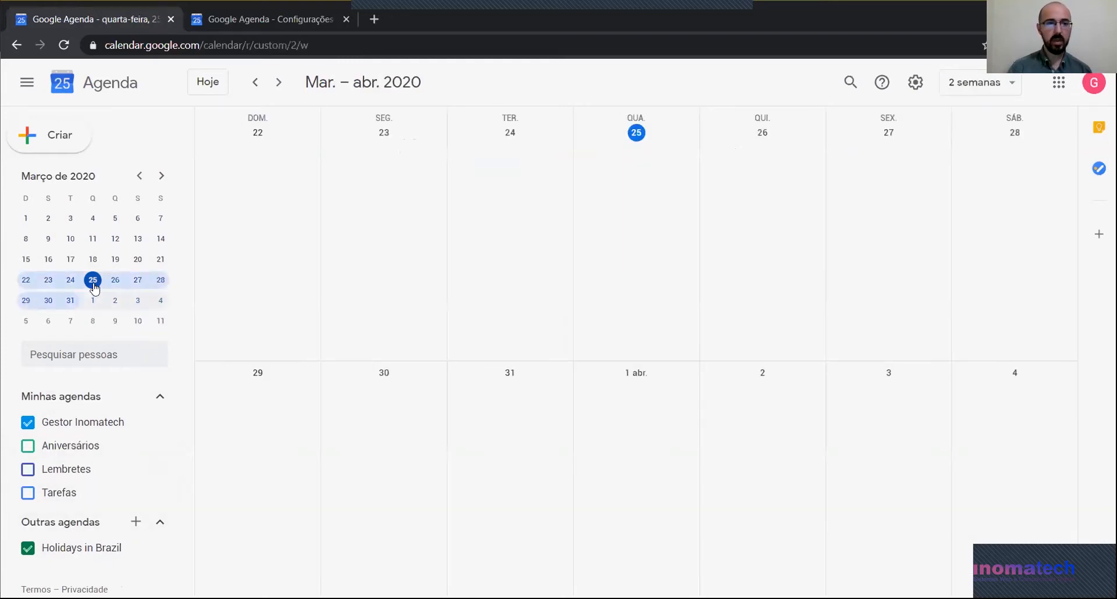
{"action": "left_click", "coordinate": [92, 281]}
{"action": "left_click", "coordinate": [999, 82]}
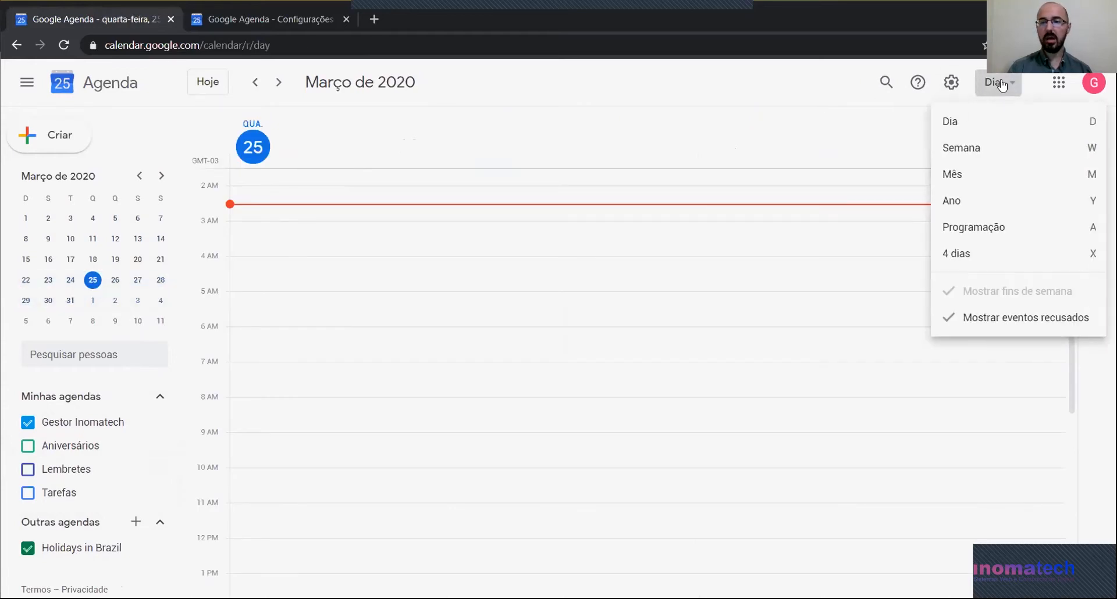
{"action": "left_click", "coordinate": [963, 149]}
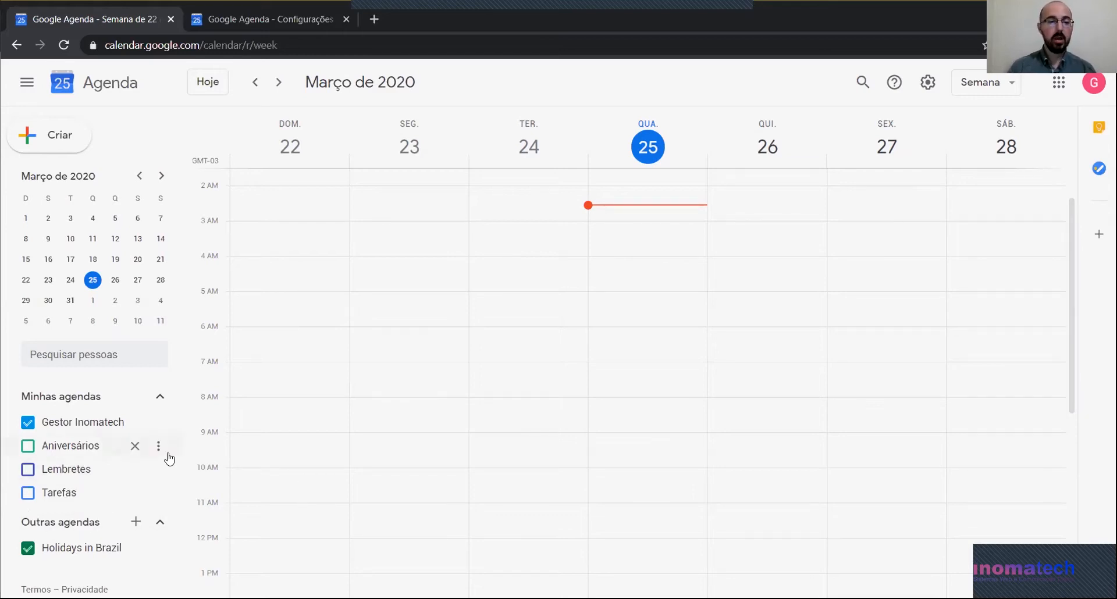
Step: Create a new calendar from the Outras agendas menu and reload so it appears in settings
{"action": "left_click", "coordinate": [135, 524]}
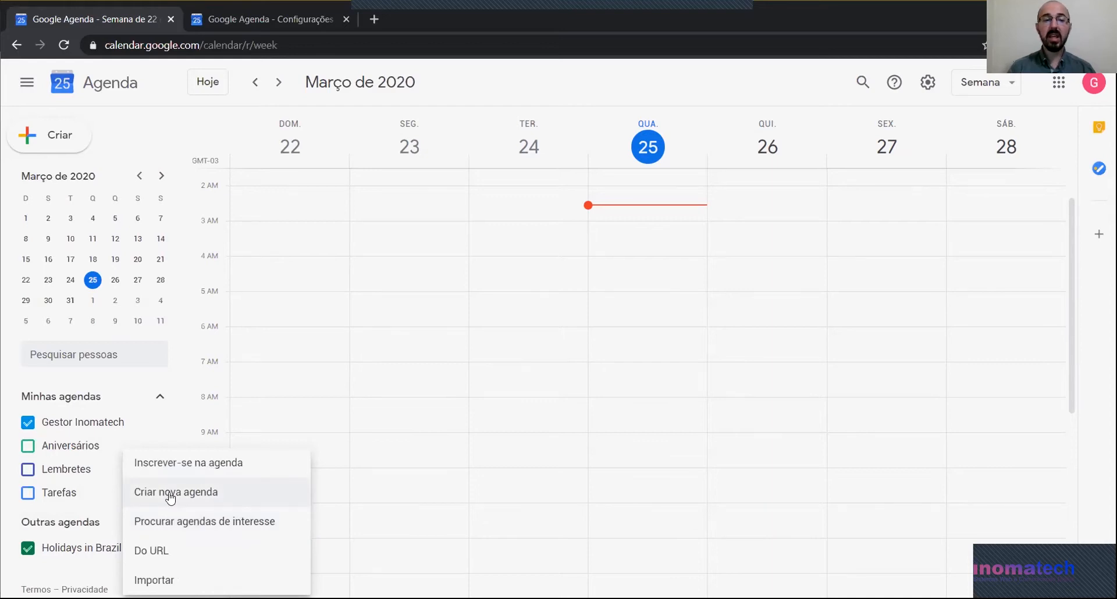
{"action": "left_click", "coordinate": [170, 494]}
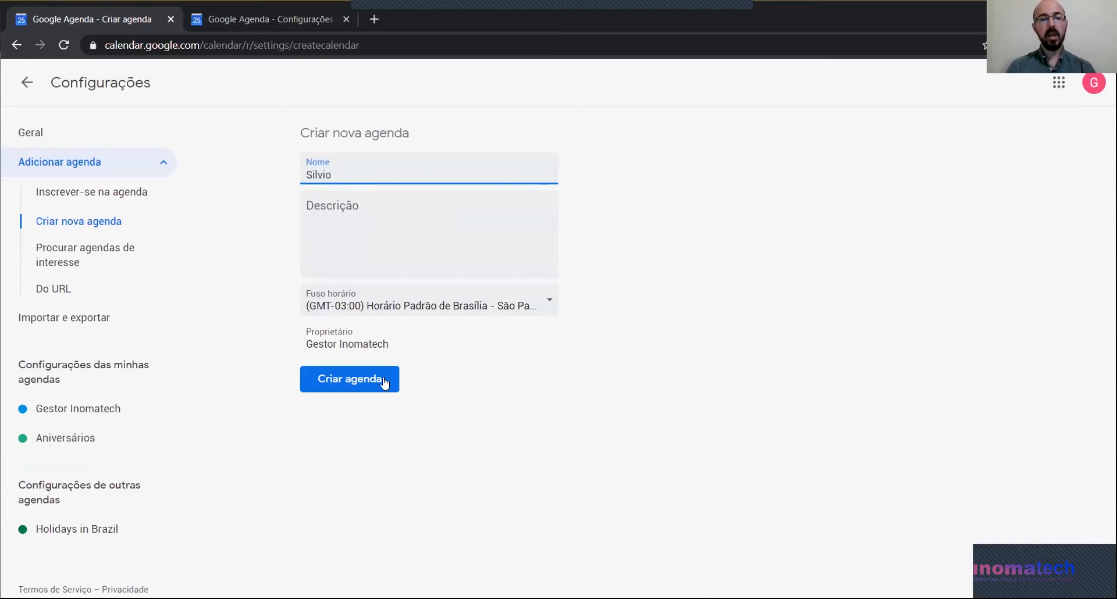
{"action": "left_click", "coordinate": [367, 388]}
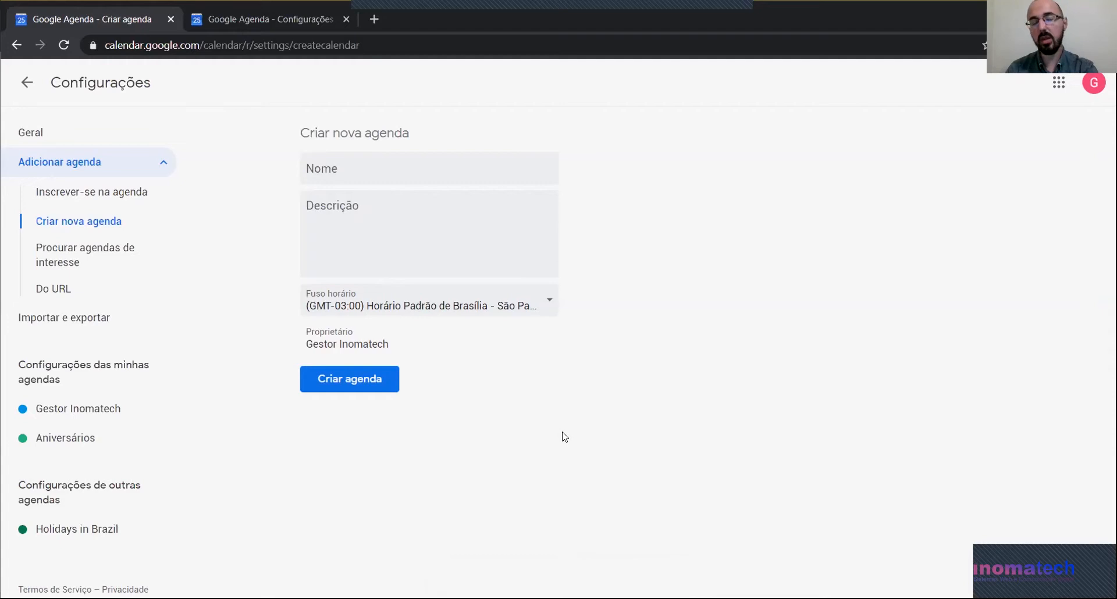
{"action": "key", "text": "F5"}
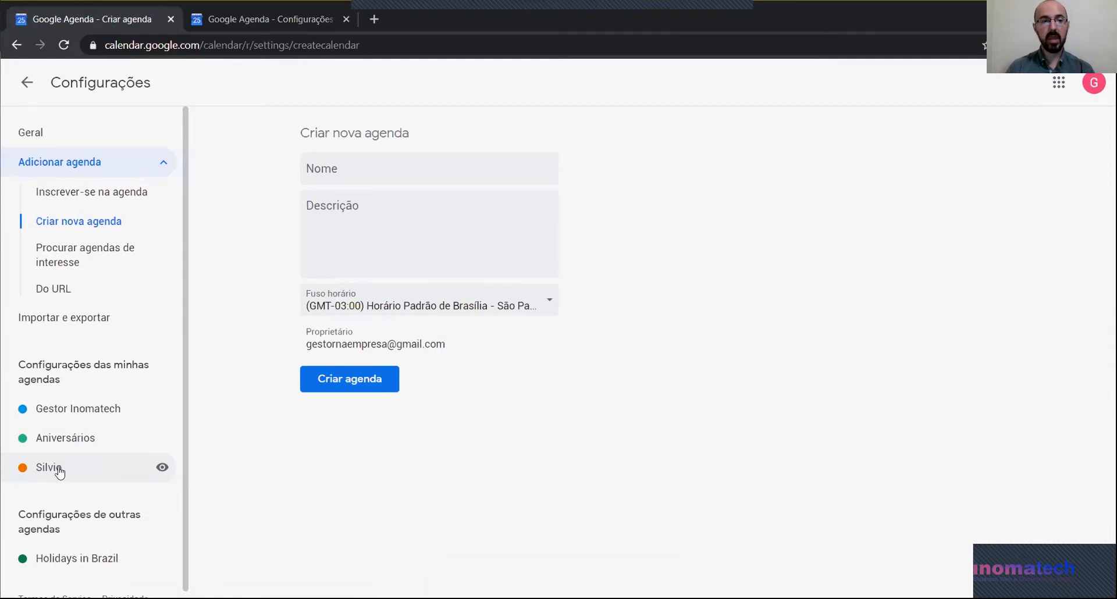
Step: Append 'Auxiliar' to the new calendar's name and highlight the sharing-with-specific-people section
{"action": "left_click", "coordinate": [51, 468]}
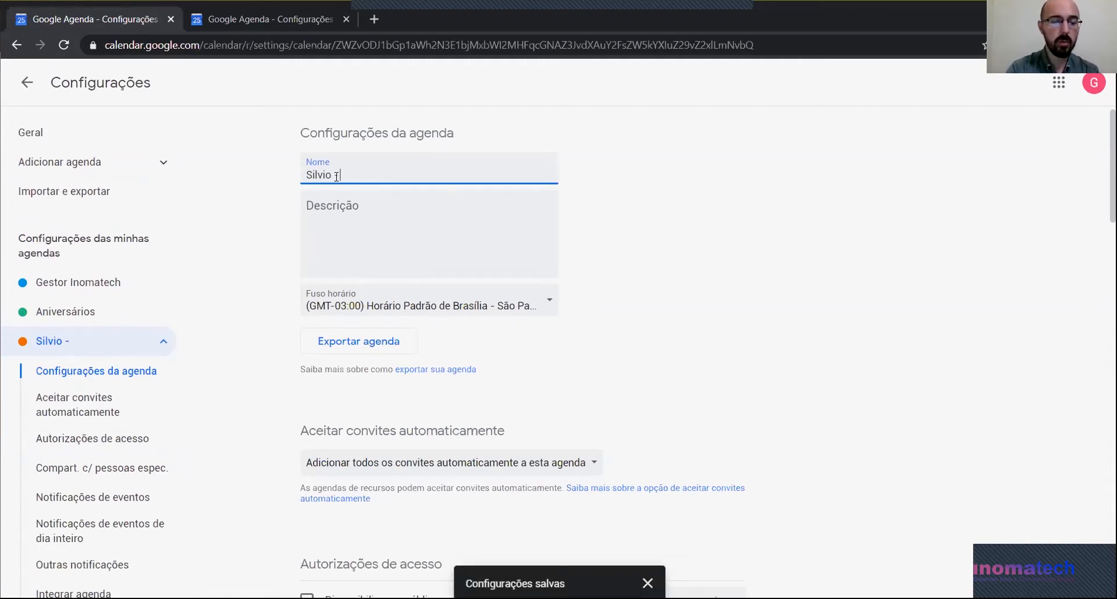
{"action": "type", "text": "Auxiliar"}
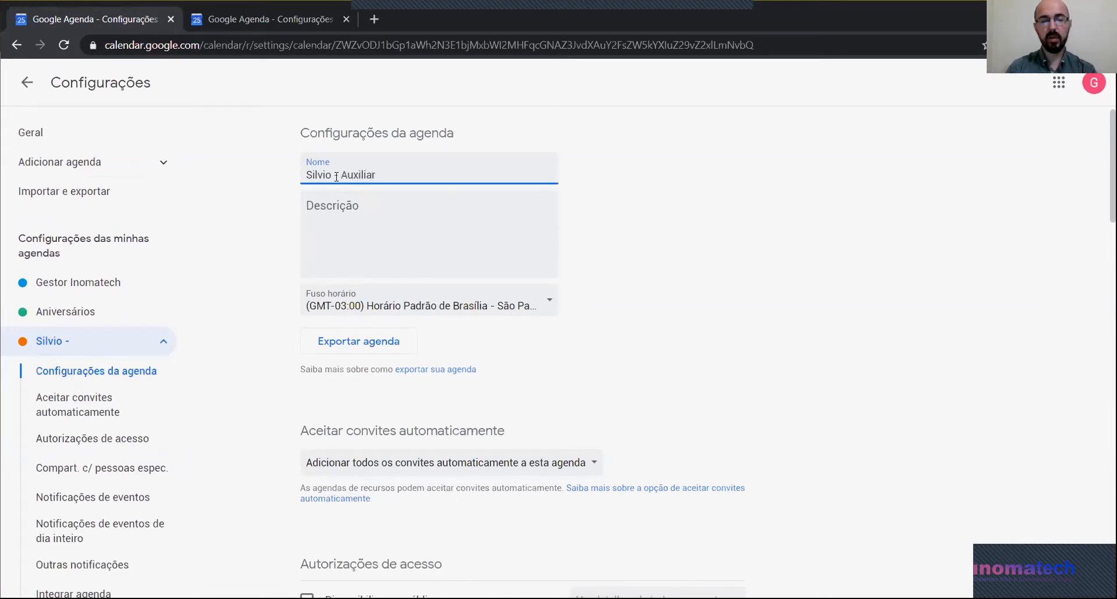
{"action": "scroll", "coordinate": [570, 323], "scroll_direction": "down", "scroll_amount": 1}
{"action": "scroll", "coordinate": [569, 323], "scroll_direction": "down", "scroll_amount": 7}
{"action": "left_click_drag", "start_coordinate": [304, 213], "coordinate": [486, 227]}
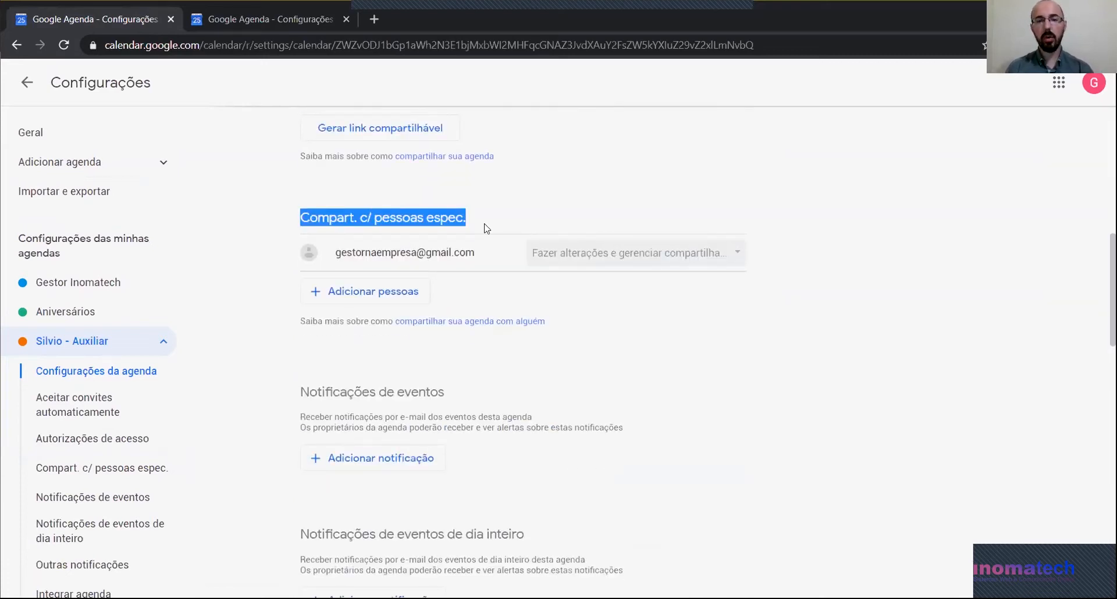
Step: Share the Auxiliar calendar with the employee's e-mail address, with 'Fazer alterações nos eventos' permission
{"action": "left_click", "coordinate": [352, 297]}
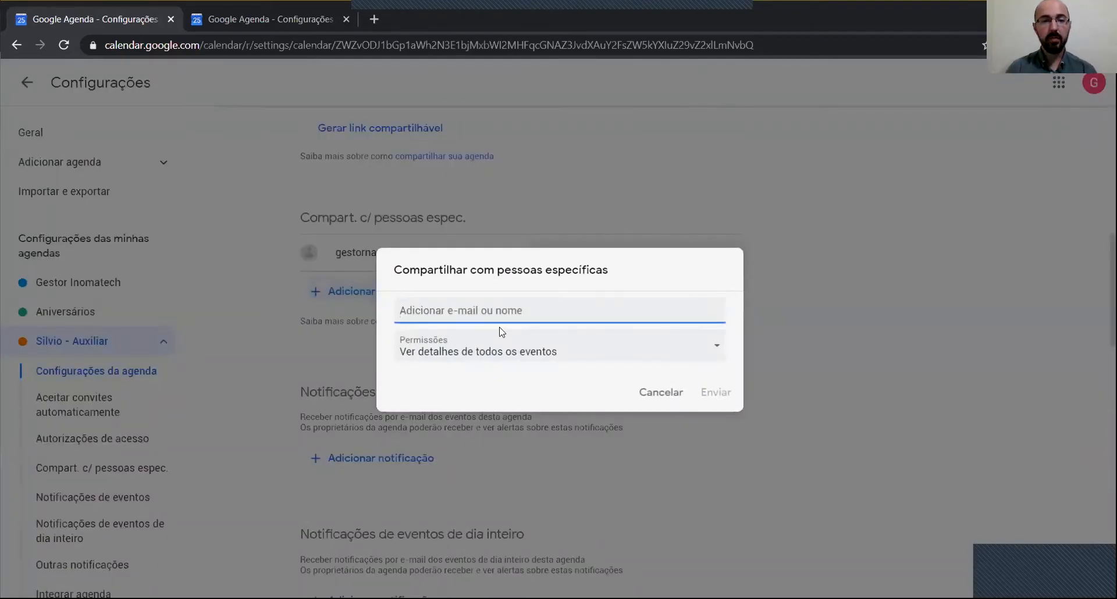
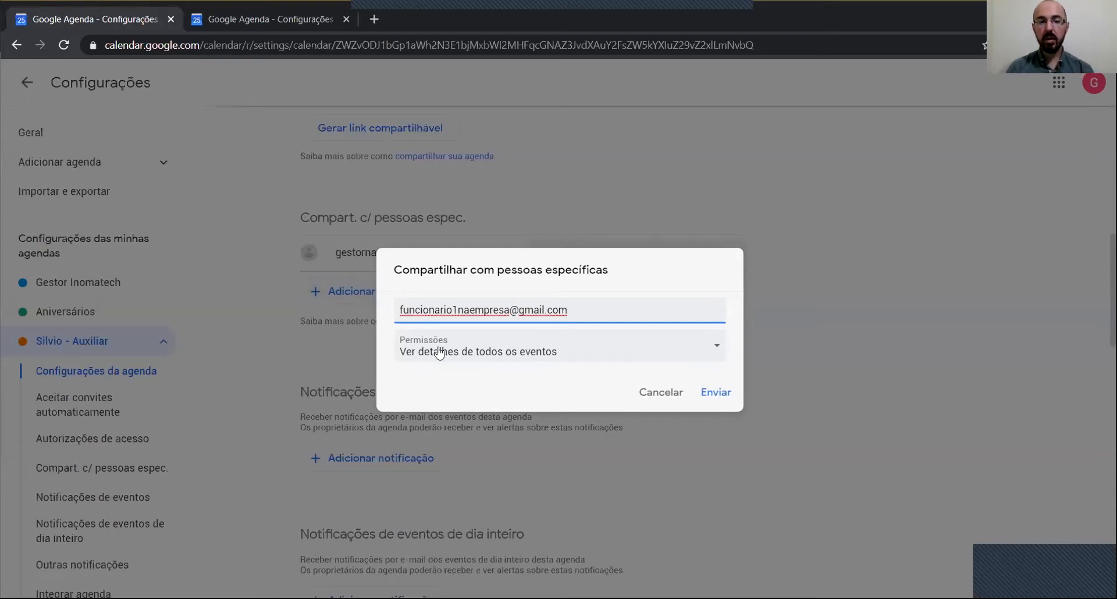
{"action": "left_click", "coordinate": [690, 349]}
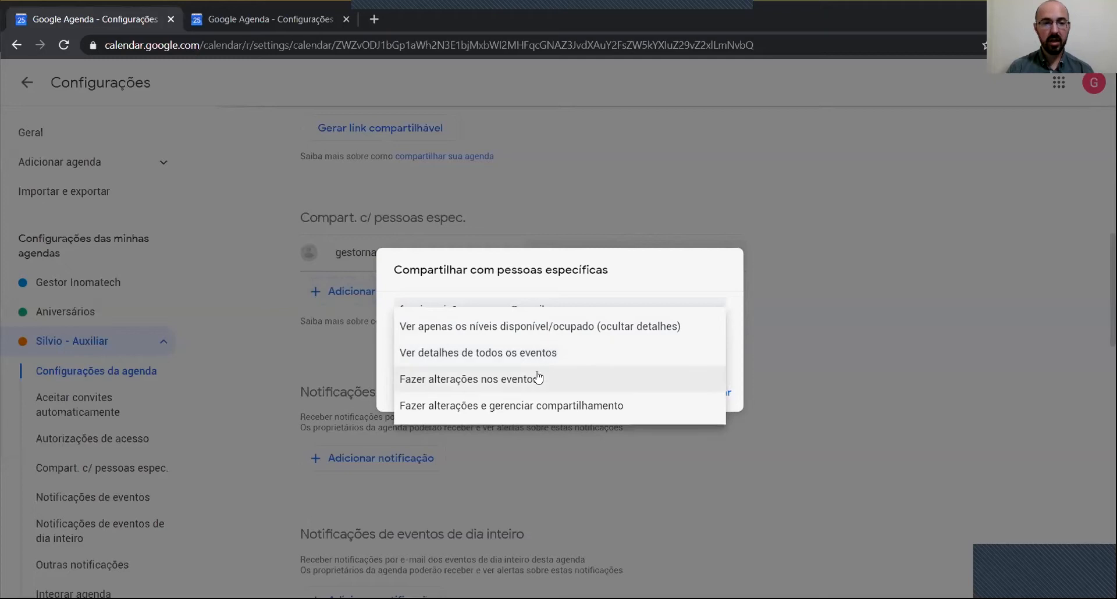
{"action": "left_click", "coordinate": [463, 390]}
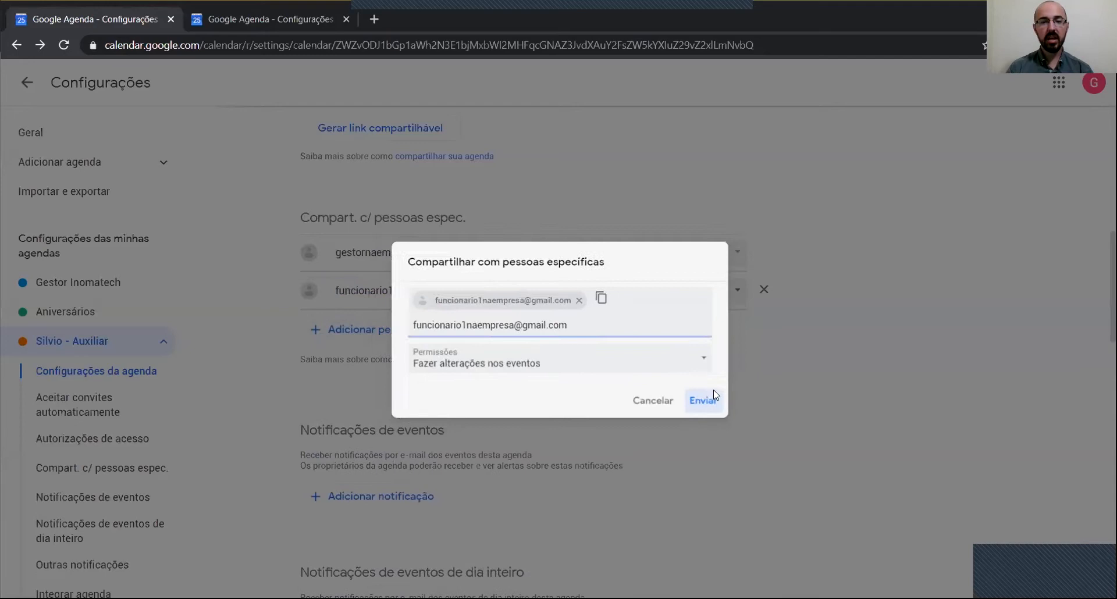
{"action": "left_click", "coordinate": [715, 393]}
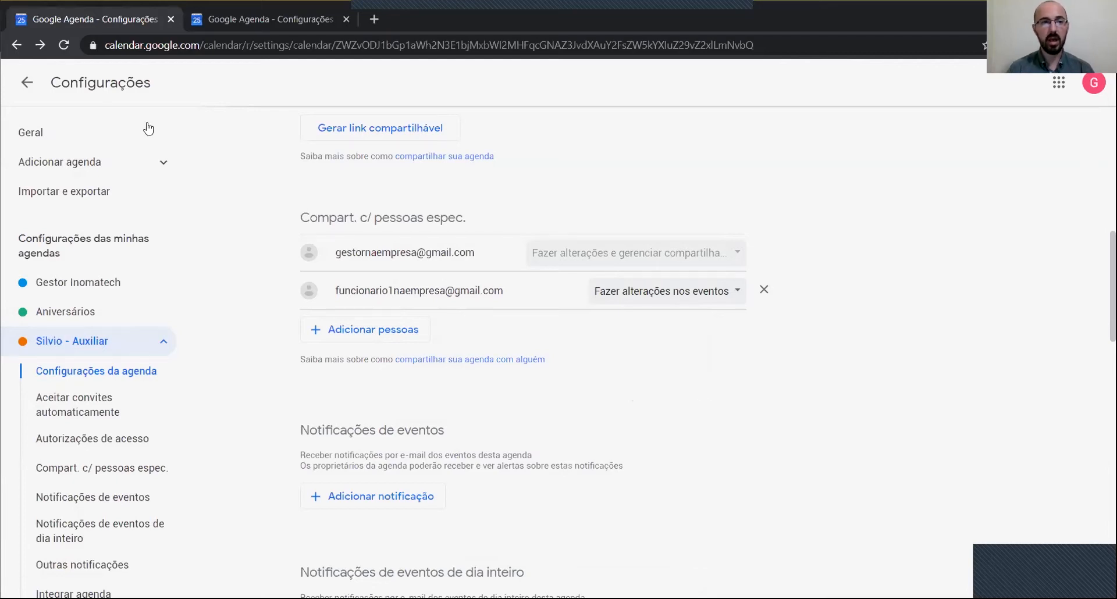
{"action": "left_click", "coordinate": [27, 82]}
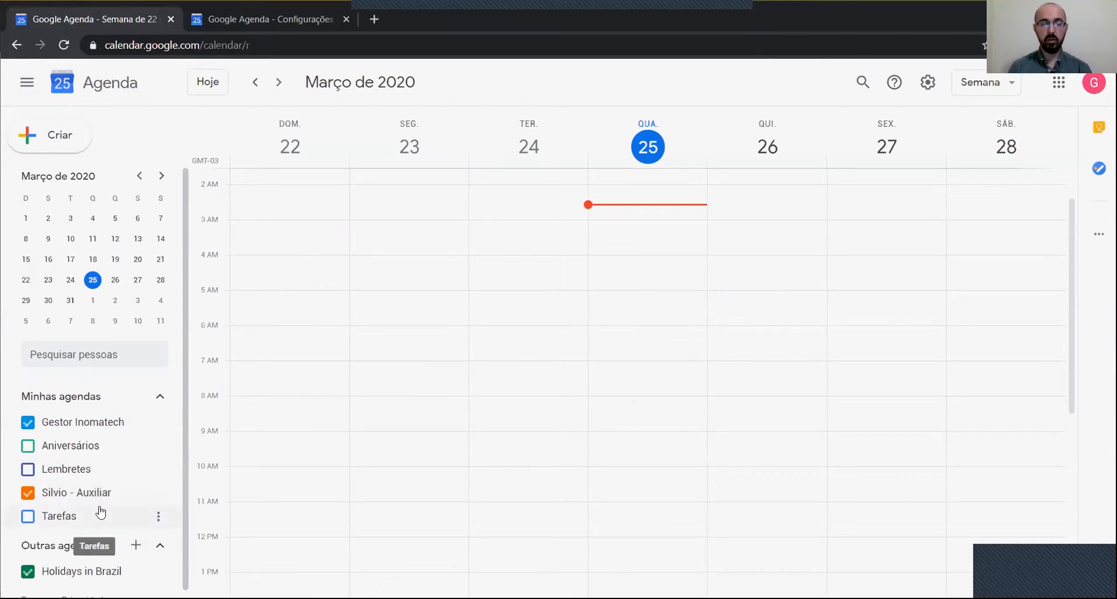
Step: Hide Gestor Inomatech and save 'Relatório para o cliente' on Wednesday 25 March, 8–9 am, in Auxiliar
{"action": "left_click", "coordinate": [27, 425]}
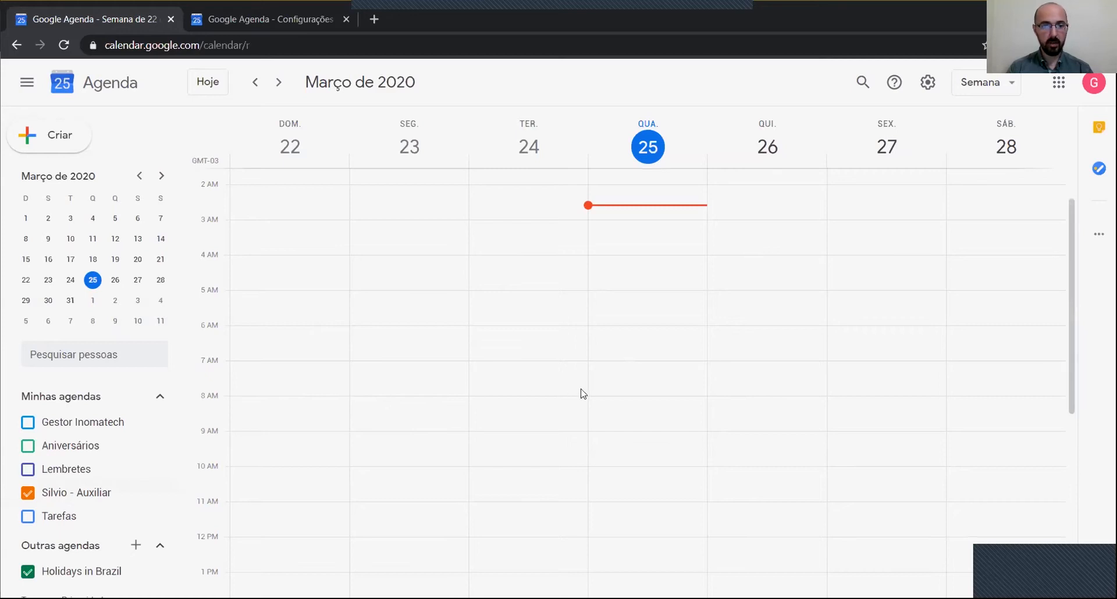
{"action": "left_click", "coordinate": [604, 407]}
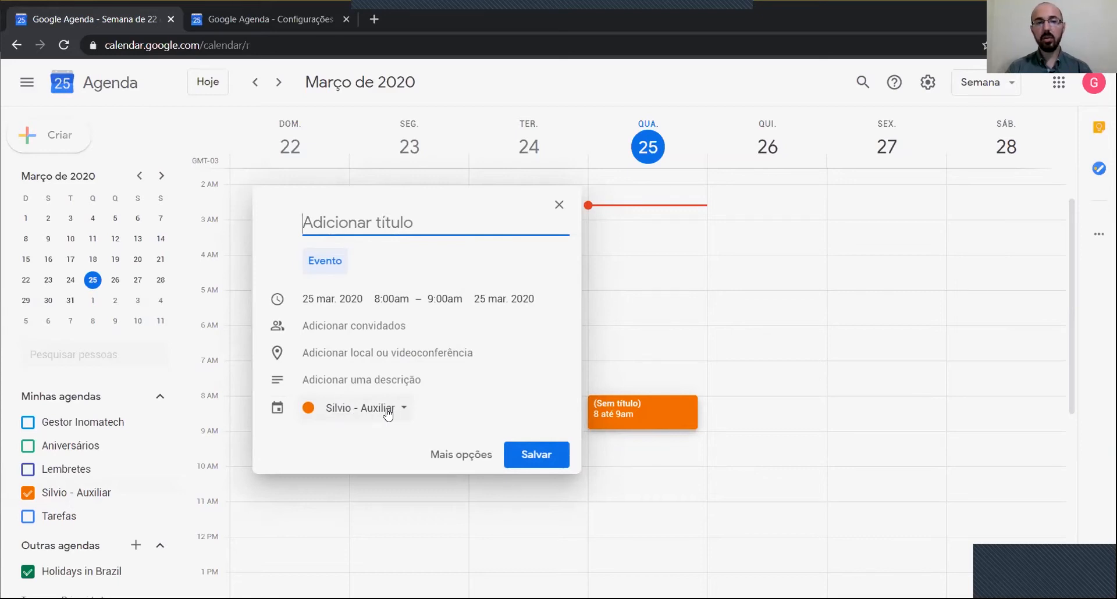
{"action": "left_click", "coordinate": [406, 413]}
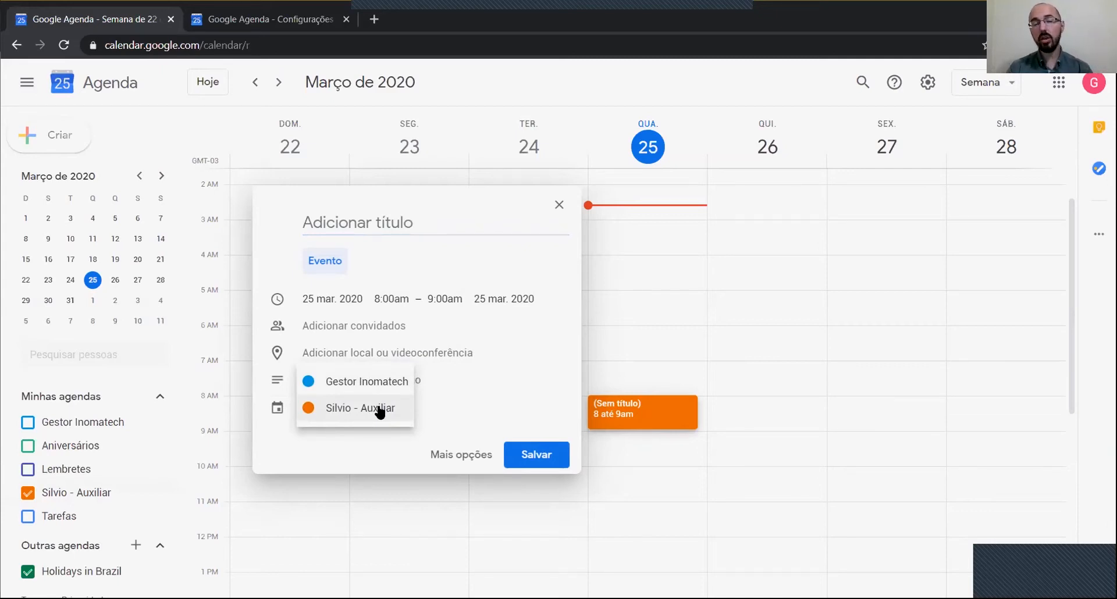
{"action": "left_click", "coordinate": [380, 412]}
{"action": "left_click", "coordinate": [504, 214]}
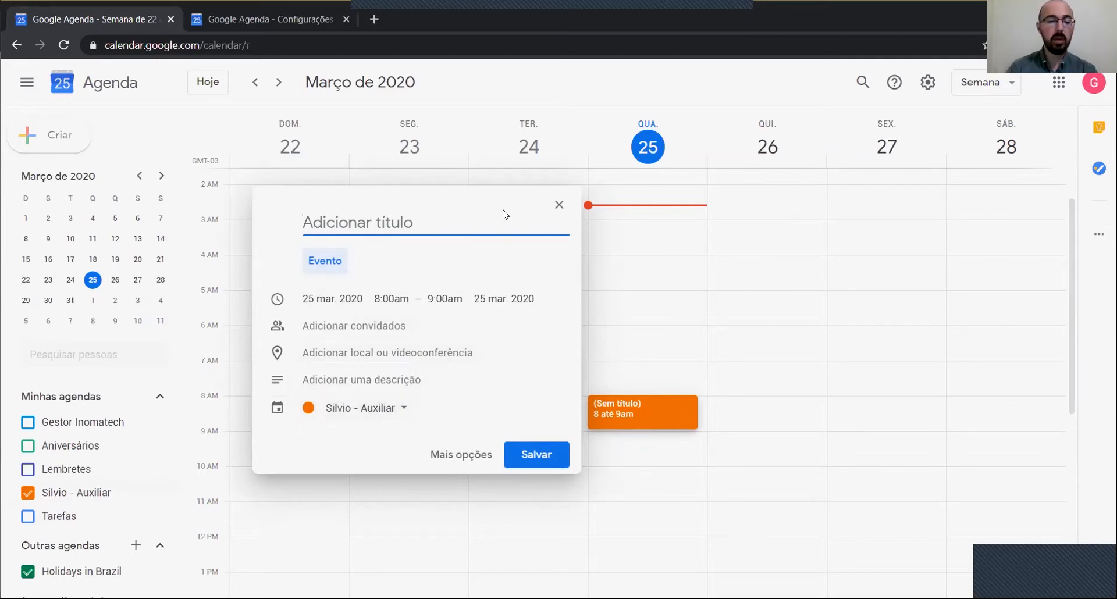
{"action": "type", "text": "Rela"}
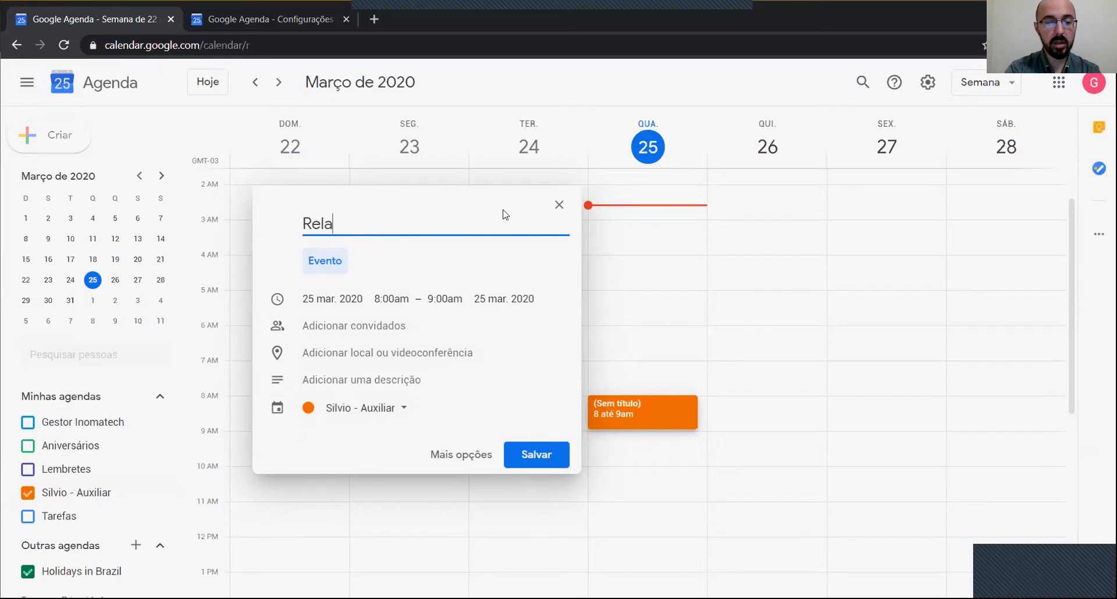
{"action": "type", "text": "tório para o cliente"}
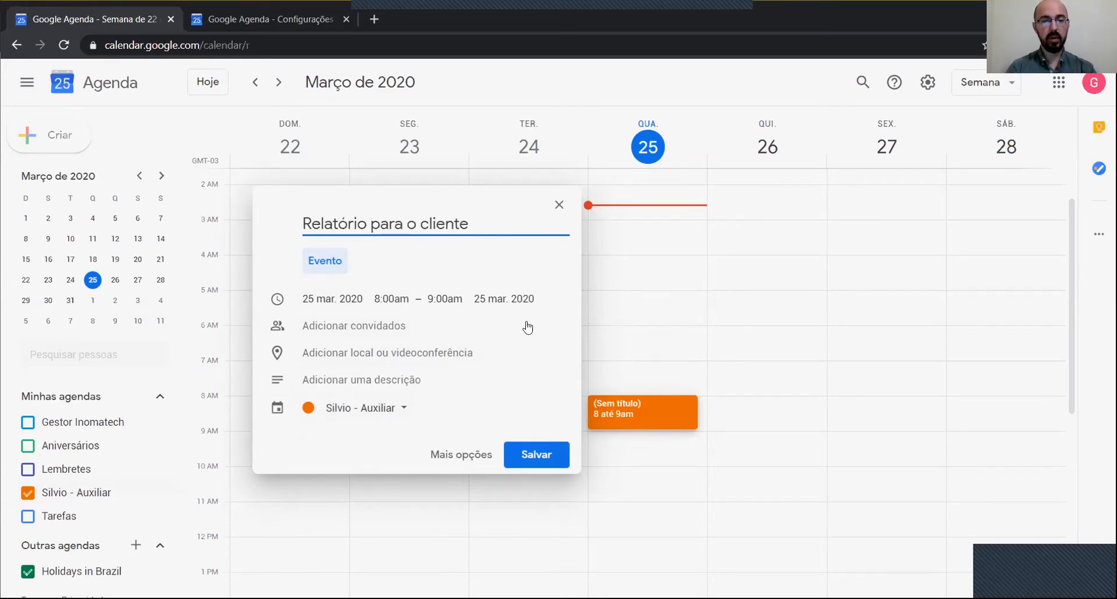
{"action": "left_click", "coordinate": [534, 455]}
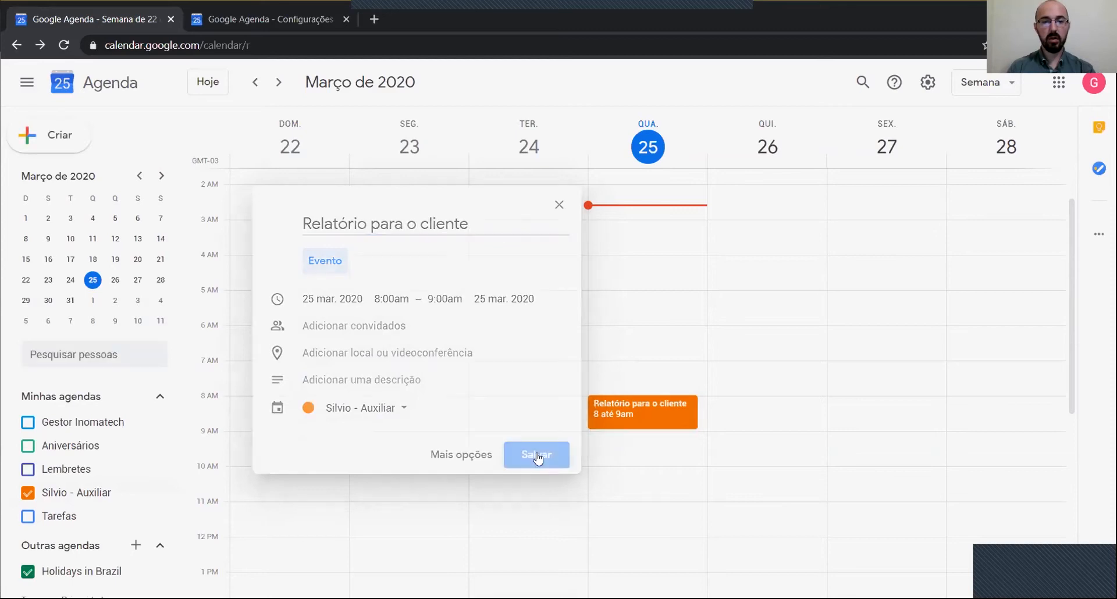
Step: Colour the 'Relatório para o cliente' event light blue
{"action": "right_click", "coordinate": [645, 423]}
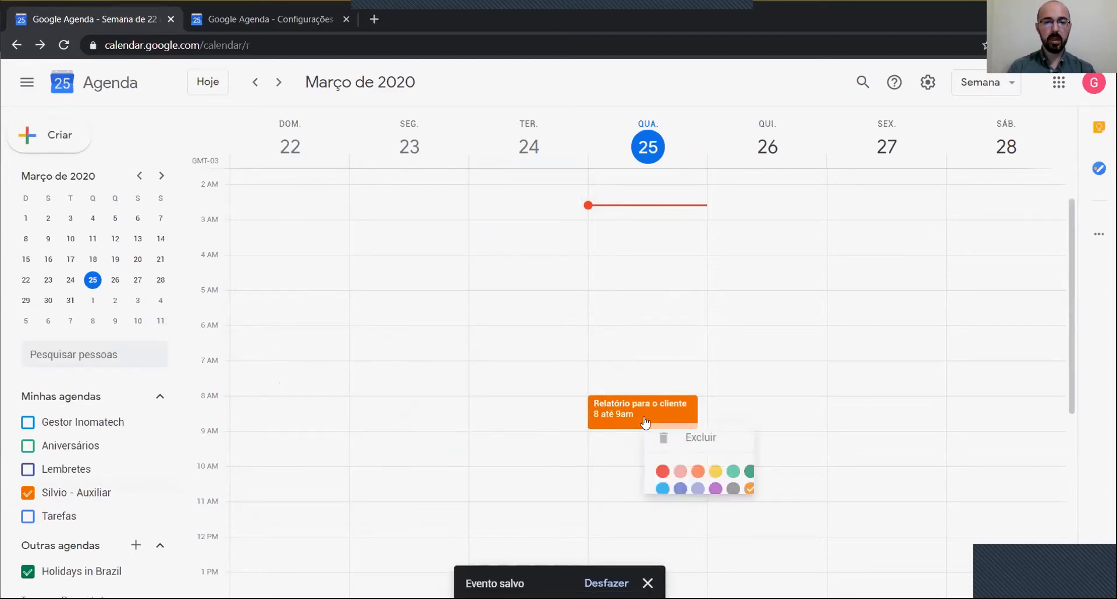
{"action": "left_click", "coordinate": [663, 488]}
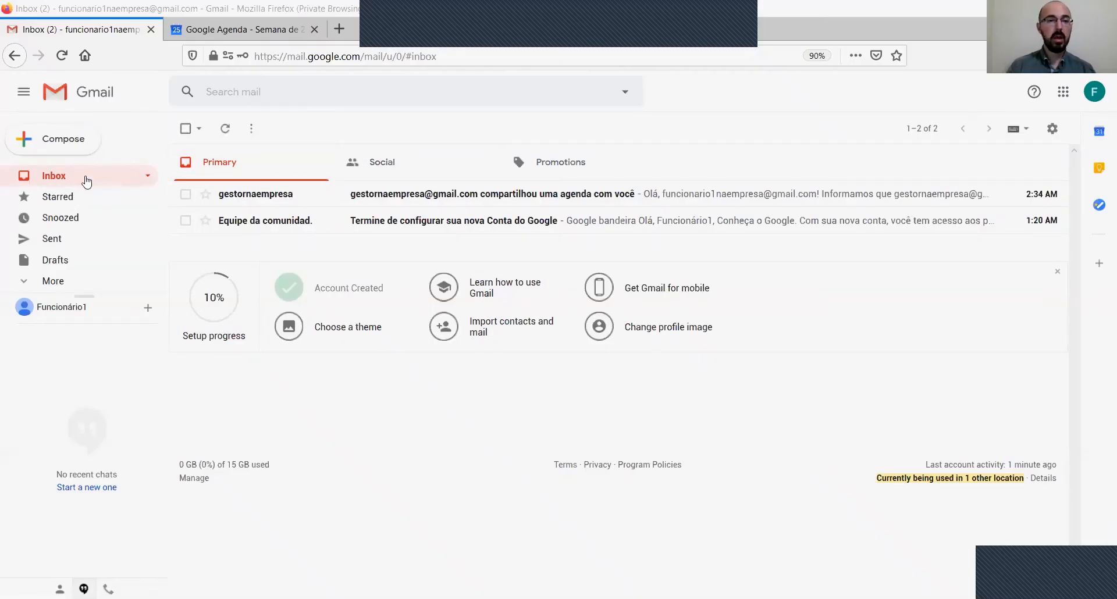
Step: Open the calendar-sharing e-mail and follow its 'Adicionar esta agenda' link
{"action": "mouse_move", "coordinate": [245, 196]}
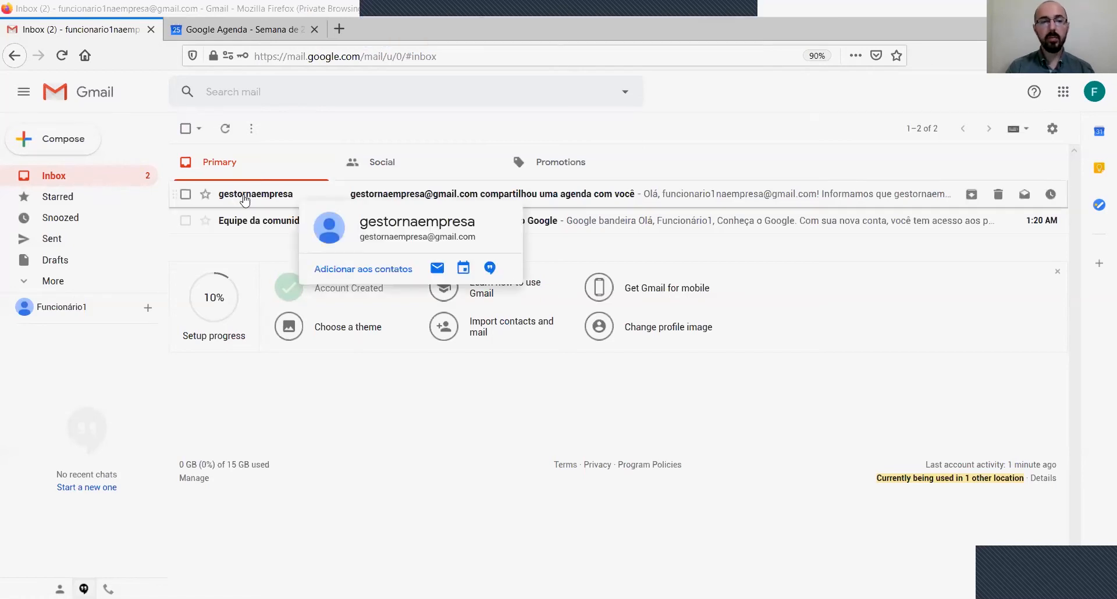
{"action": "left_click", "coordinate": [248, 196]}
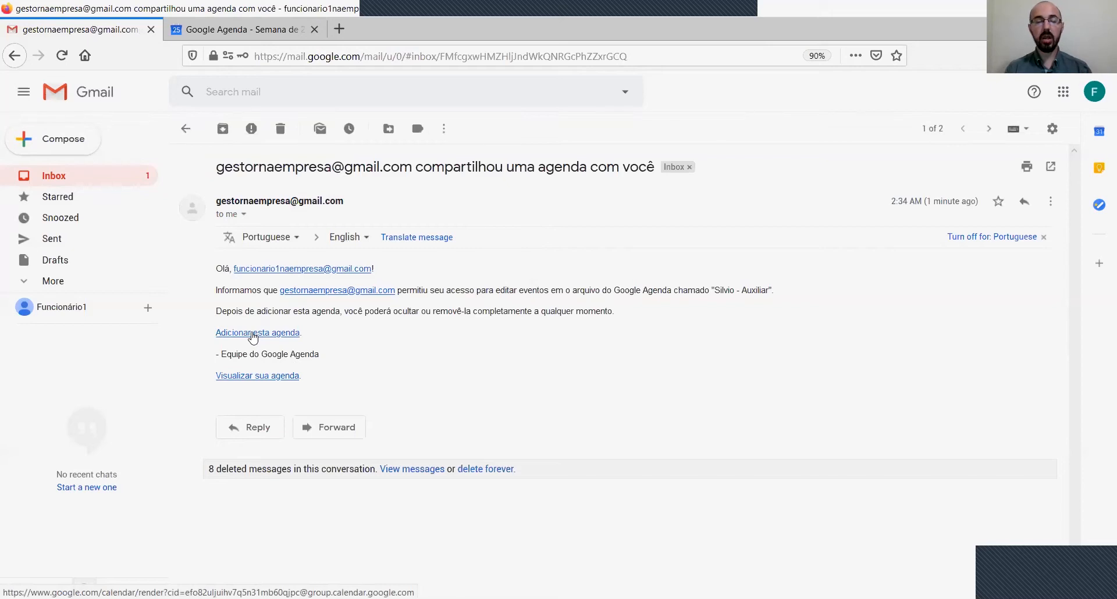
{"action": "left_click", "coordinate": [252, 333]}
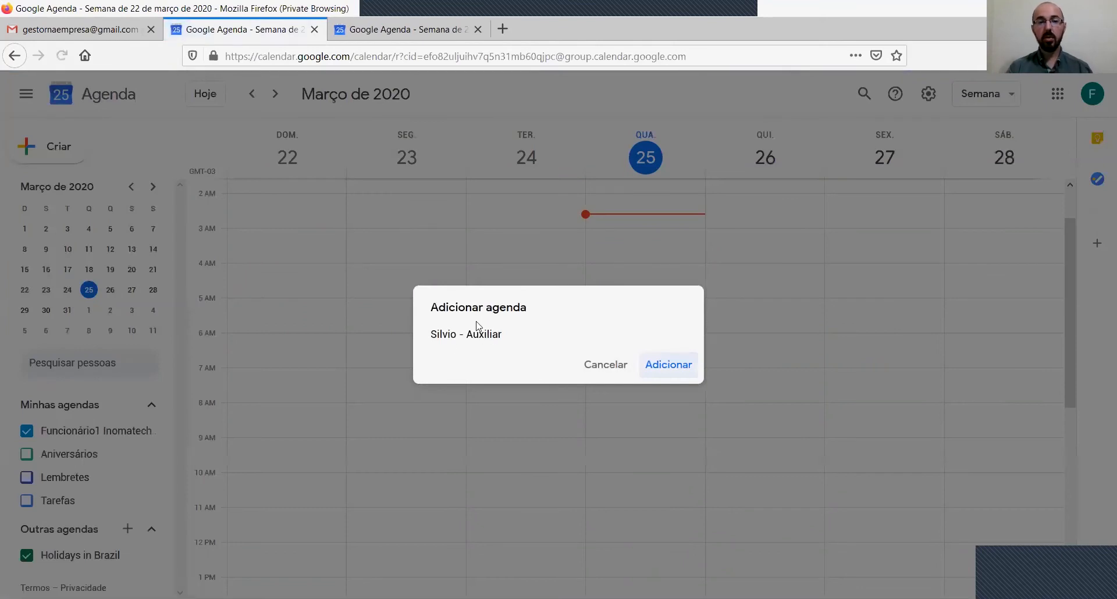
Step: Add the shared Auxiliar calendar, then hide the employee's own and Holidays in Brazil calendars
{"action": "left_click_drag", "start_coordinate": [432, 335], "coordinate": [516, 336]}
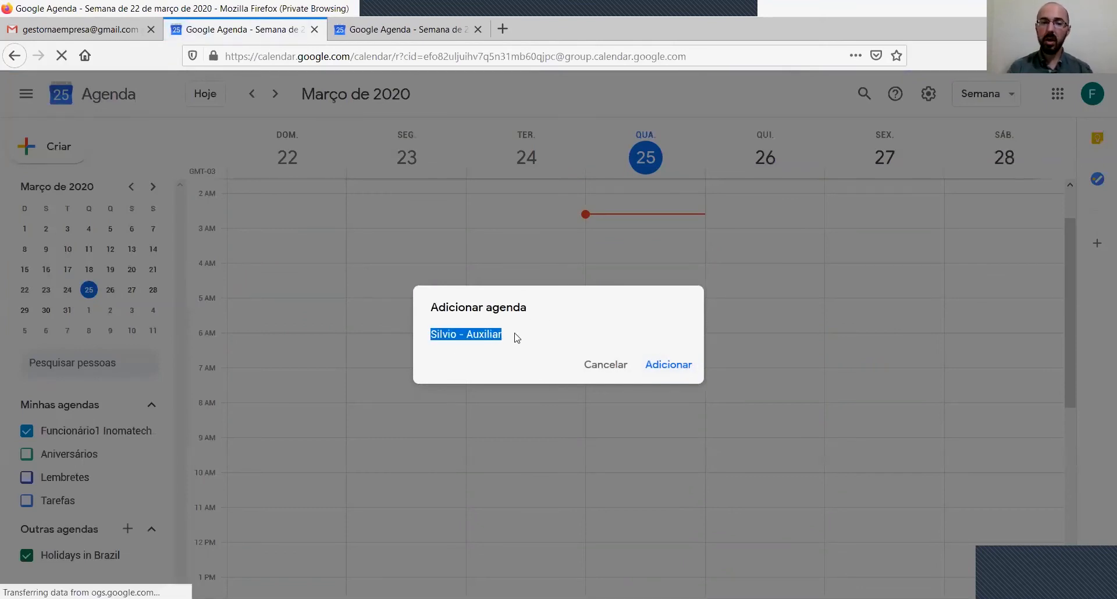
{"action": "left_click", "coordinate": [664, 366]}
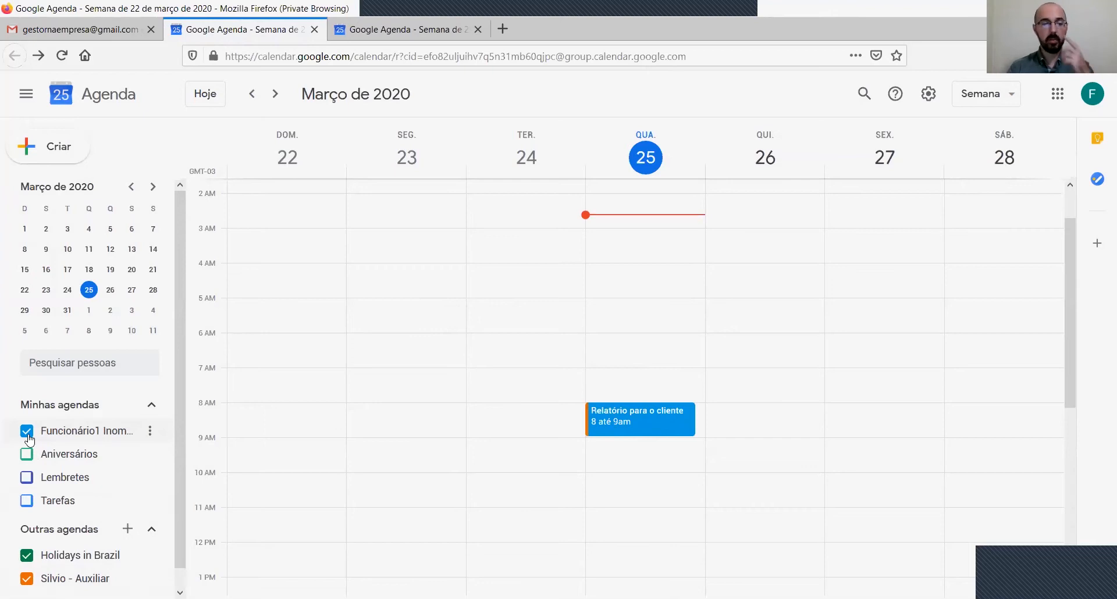
{"action": "left_click", "coordinate": [27, 432]}
{"action": "left_click", "coordinate": [33, 557]}
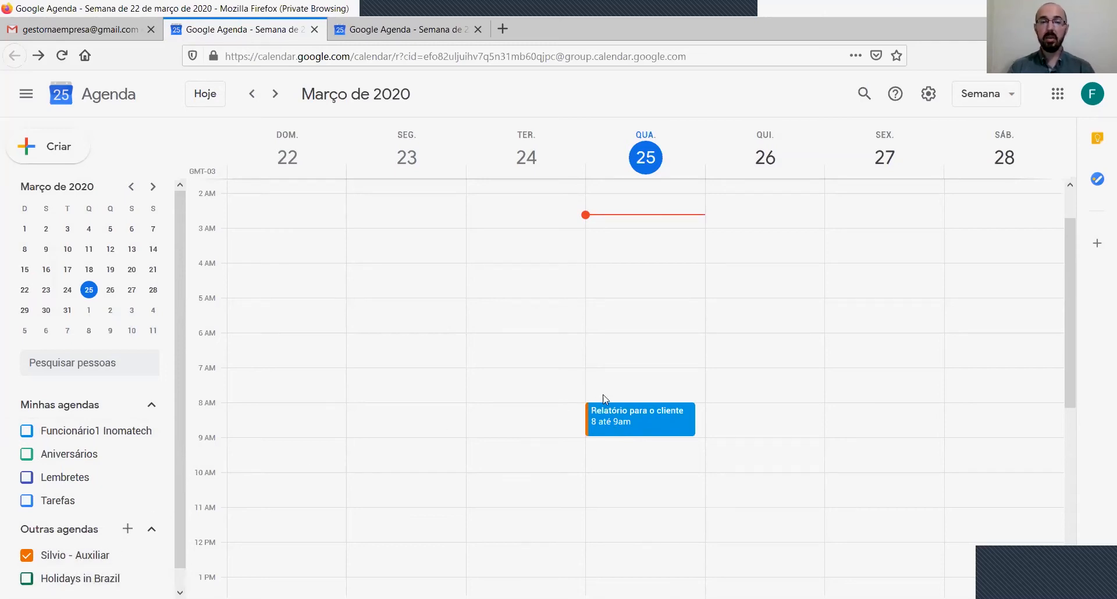
Step: Toggle the sidebar calendars to compare, then start an event on Wednesday 25 March at 9 am
{"action": "left_click", "coordinate": [27, 432]}
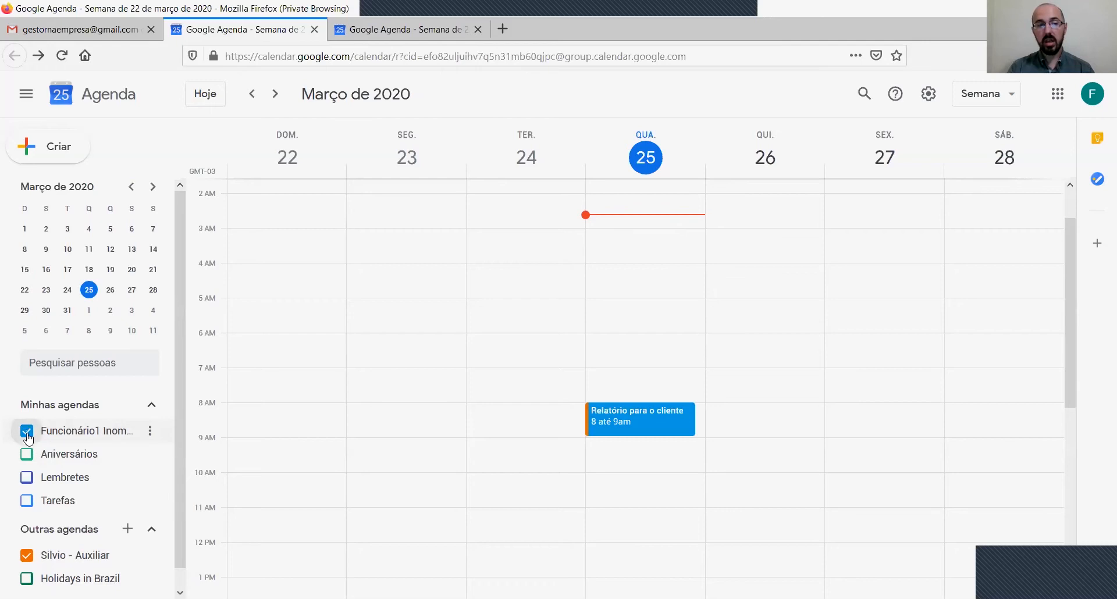
{"action": "left_click", "coordinate": [28, 558]}
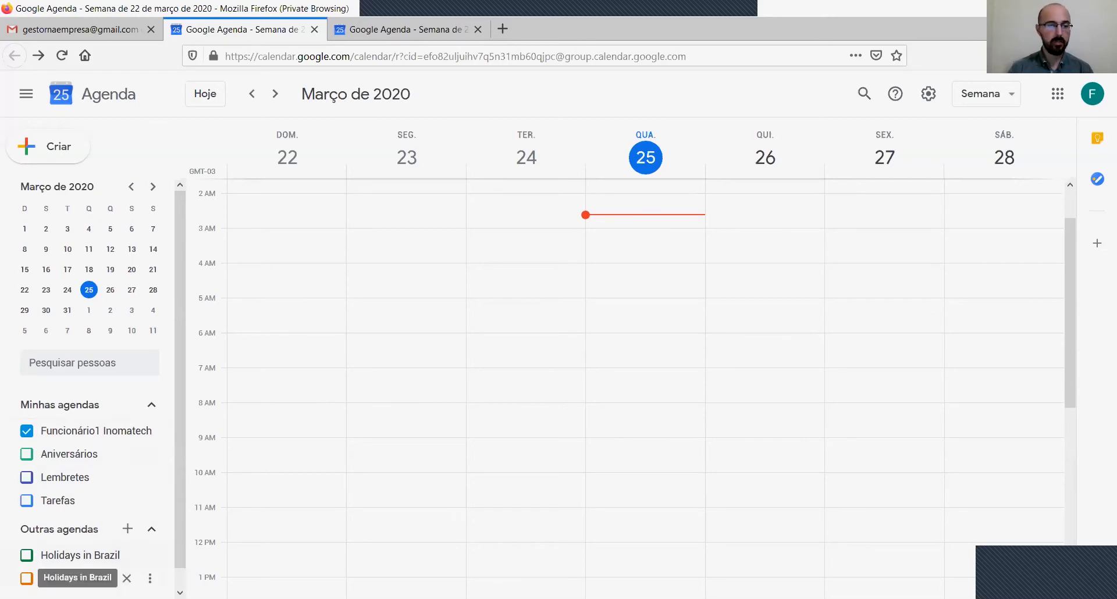
{"action": "left_click", "coordinate": [26, 579]}
{"action": "left_click", "coordinate": [26, 431]}
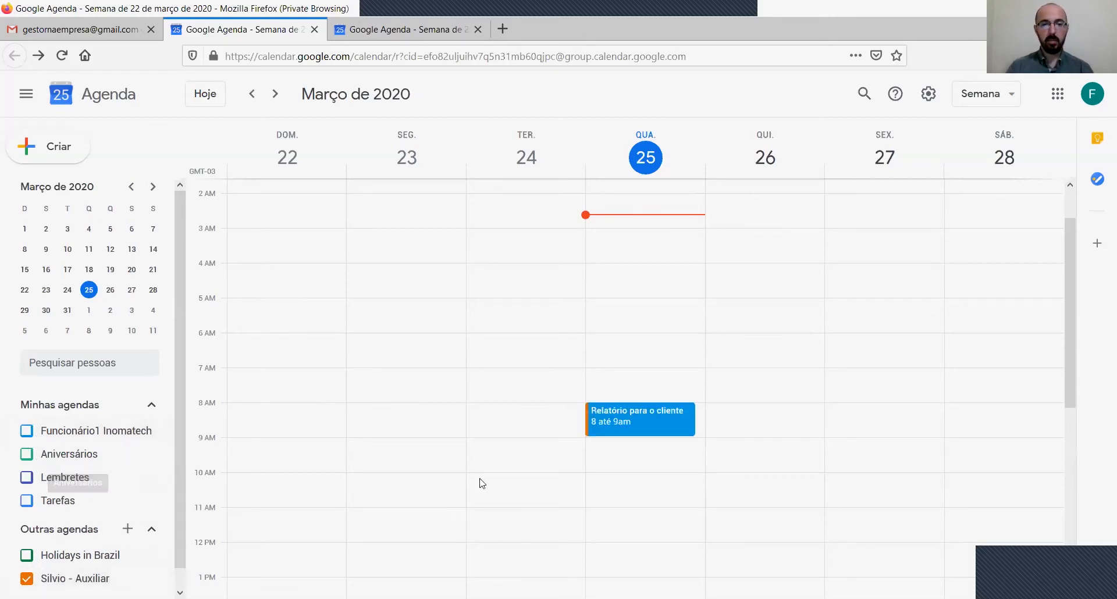
{"action": "left_click", "coordinate": [595, 446]}
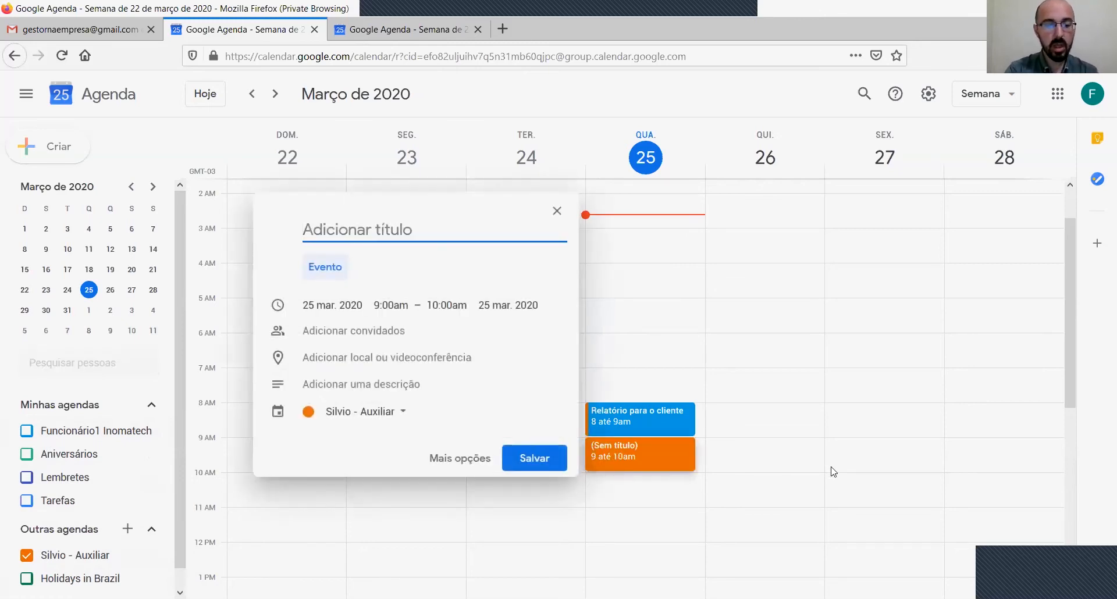
Step: Save a 9–10 am 'Visita ao cliente' event in the shared Auxiliar calendar and colour it blue
{"action": "type", "text": "Visita ex"}
{"action": "key", "text": "BackSpace"}
{"action": "key", "text": "BackSpace"}
{"action": "type", "text": "ao cliente"}
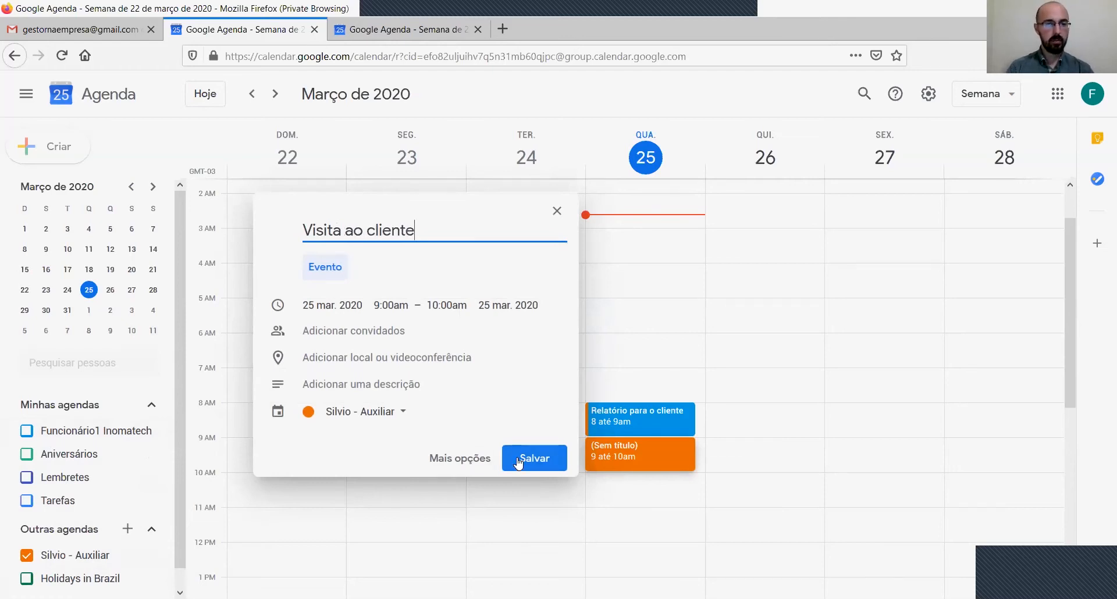
{"action": "left_click", "coordinate": [369, 416]}
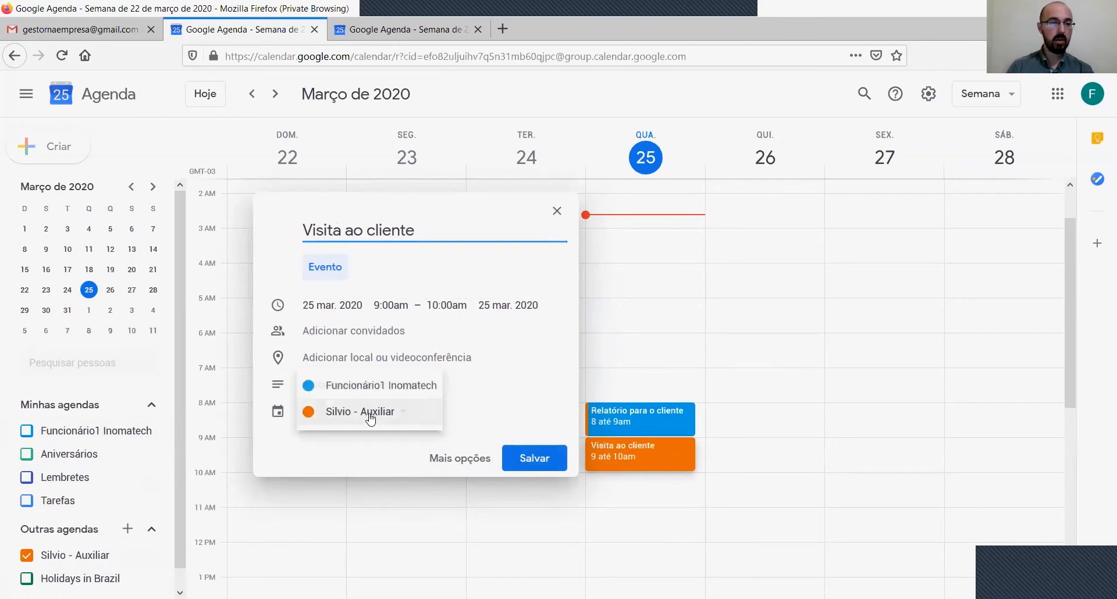
{"action": "left_click", "coordinate": [370, 416]}
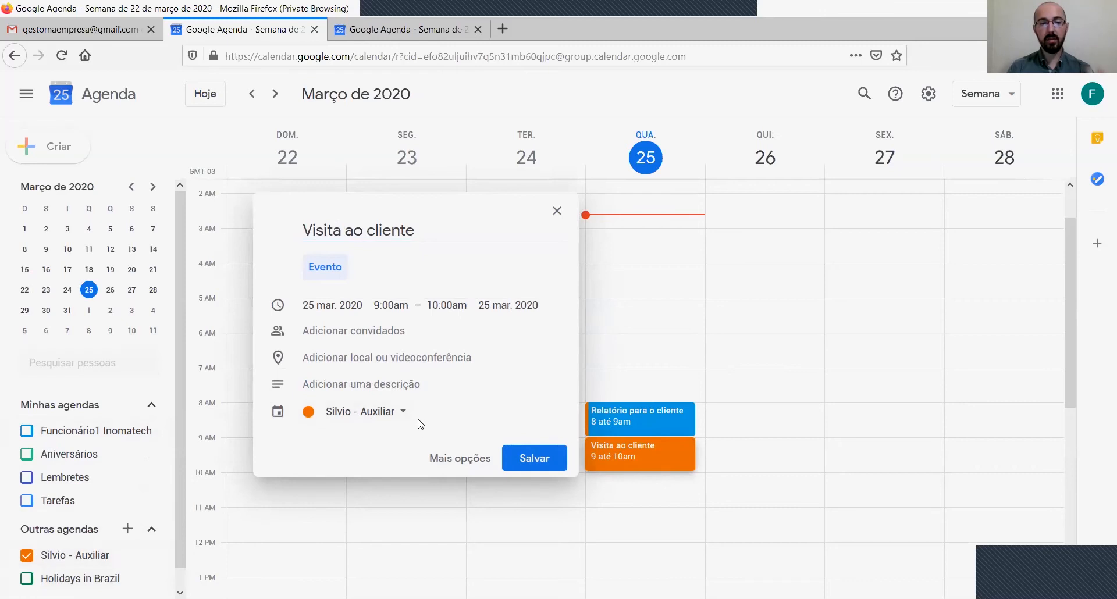
{"action": "left_click", "coordinate": [534, 460]}
{"action": "right_click", "coordinate": [650, 464]}
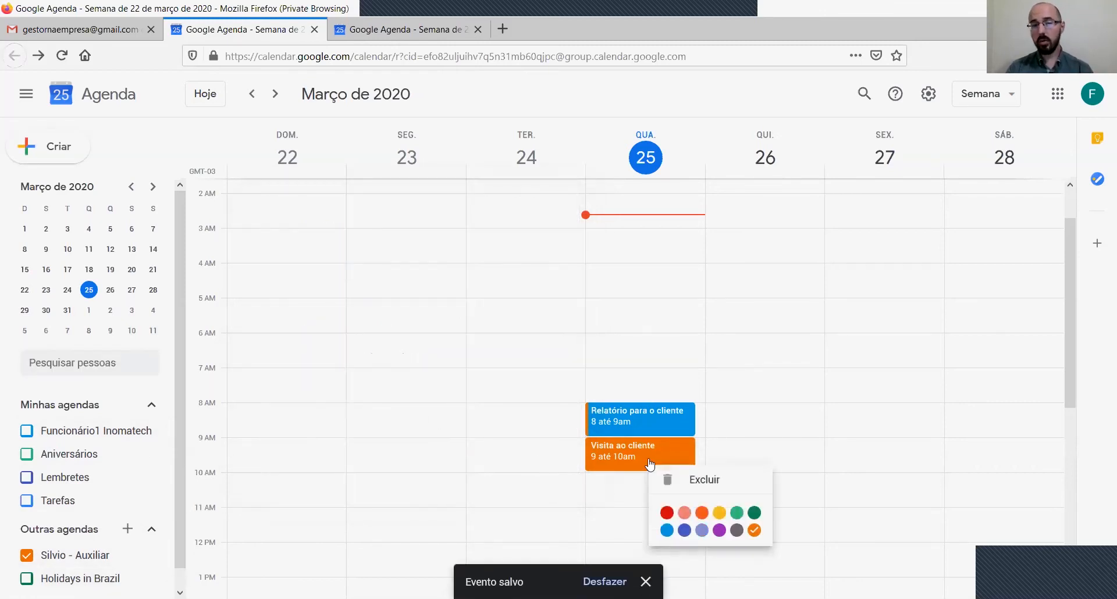
{"action": "left_click", "coordinate": [667, 530]}
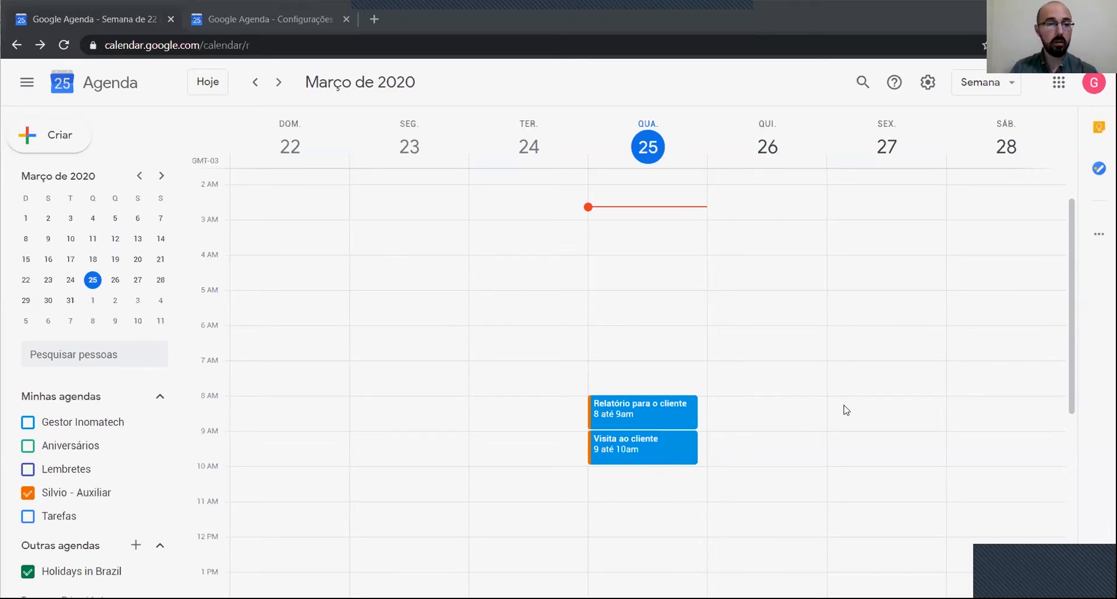
Step: Create a 'Relatório urgênte' event on Friday 27 March from 10 to 11 am
{"action": "left_click", "coordinate": [942, 493]}
{"action": "type", "text": "Rela"}
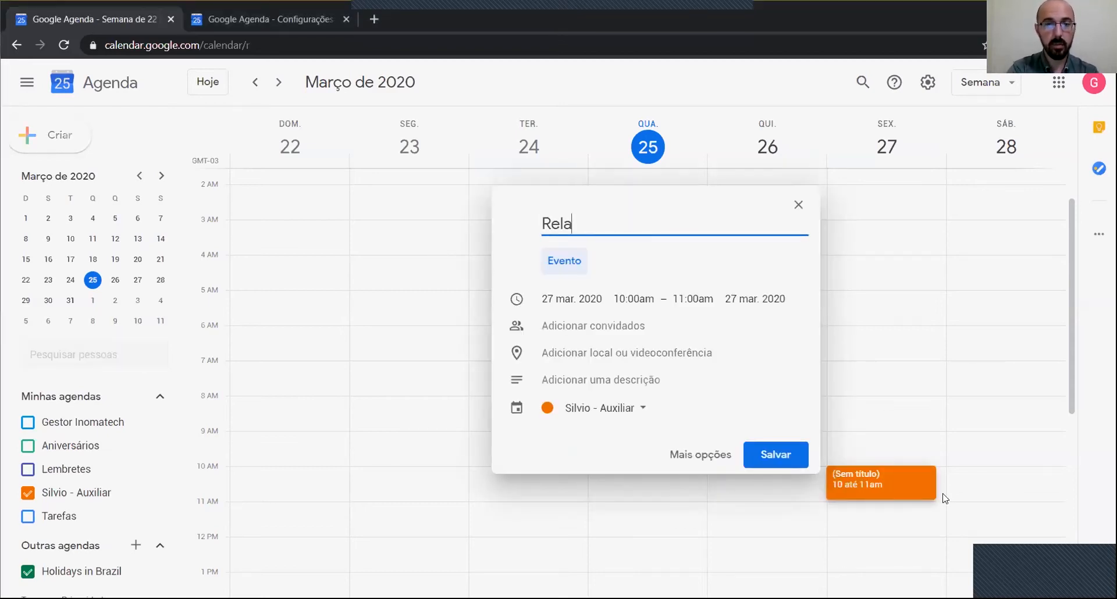
{"action": "type", "text": "tório "}
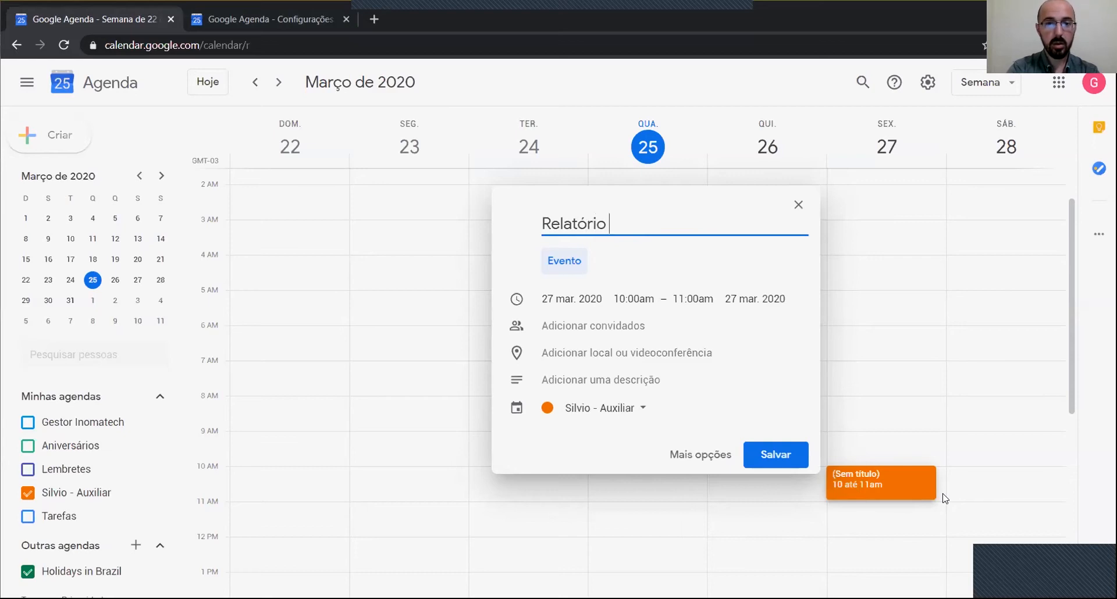
{"action": "type", "text": "urgênte"}
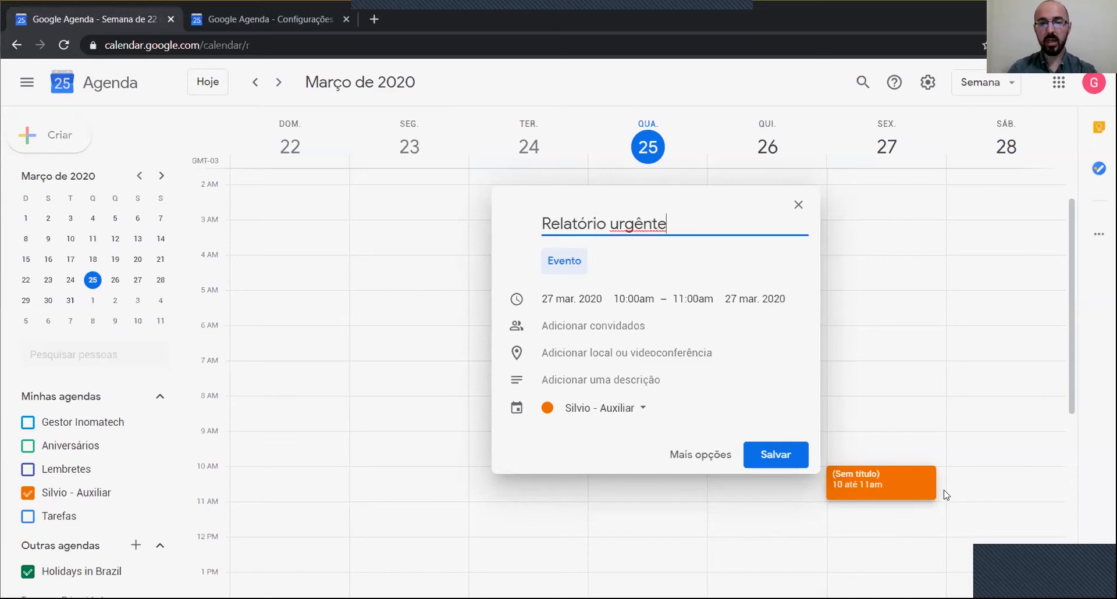
{"action": "key", "text": "Return"}
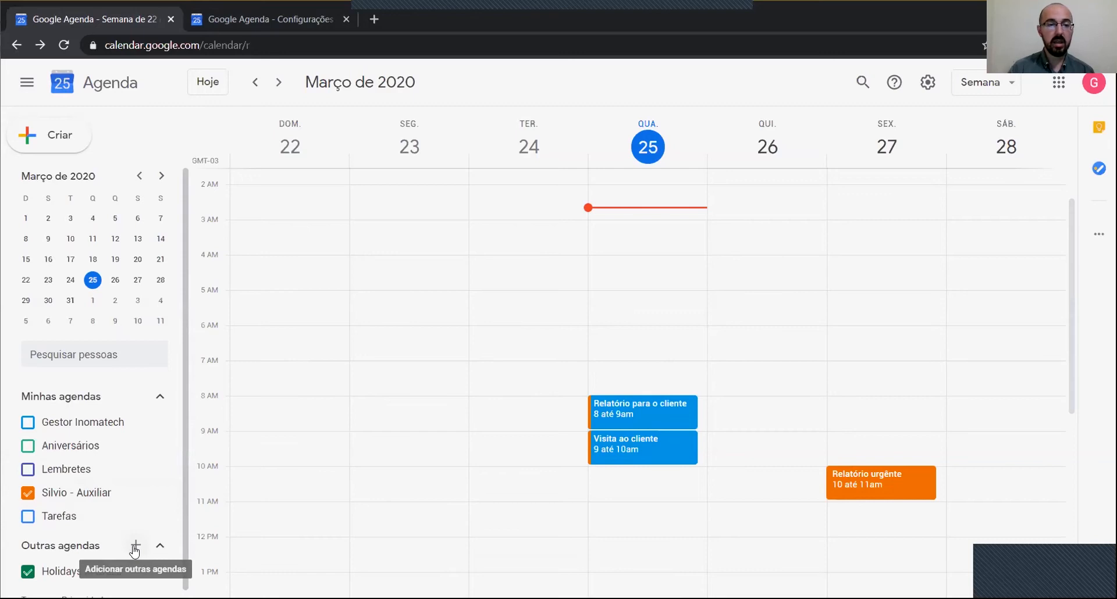
Step: Add a new calendar under Outras agendas named 'Regras de uso da agenda' and open its settings
{"action": "left_click", "coordinate": [135, 547]}
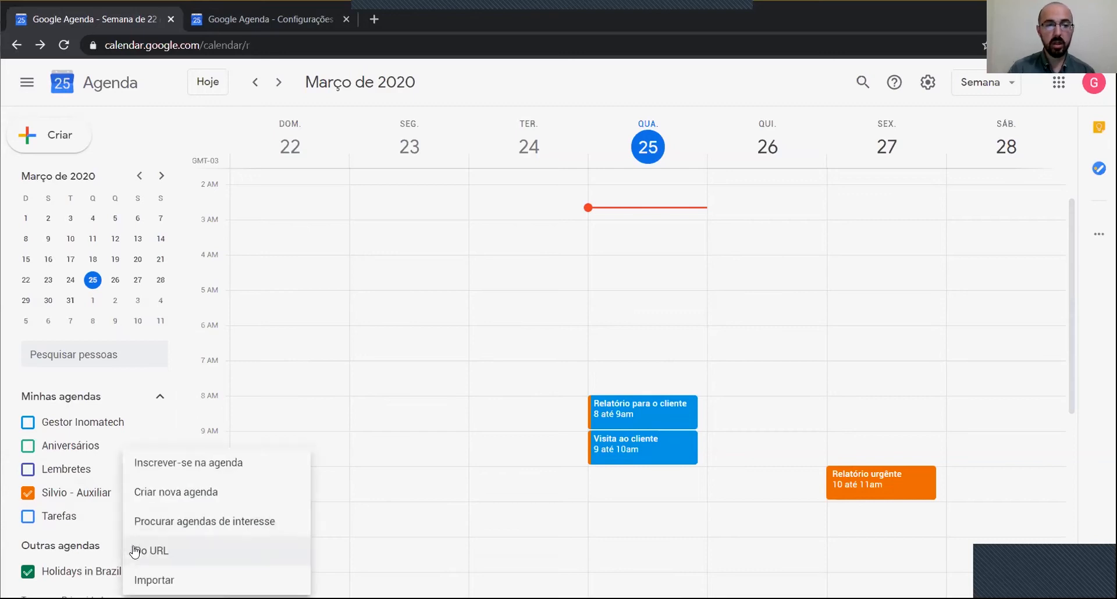
{"action": "left_click", "coordinate": [166, 495]}
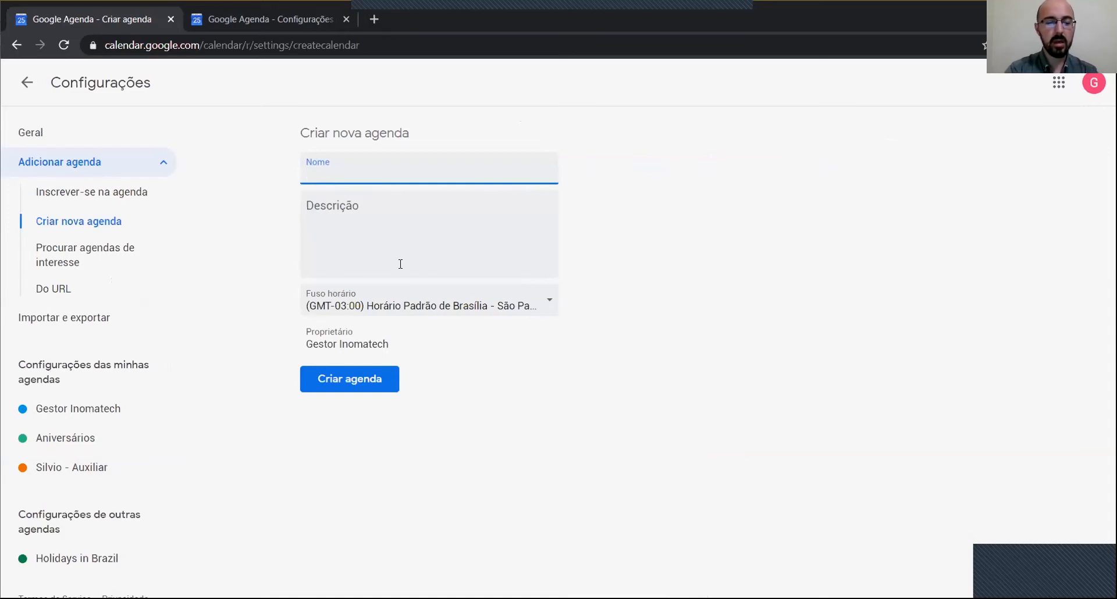
{"action": "type", "text": "Regras de"}
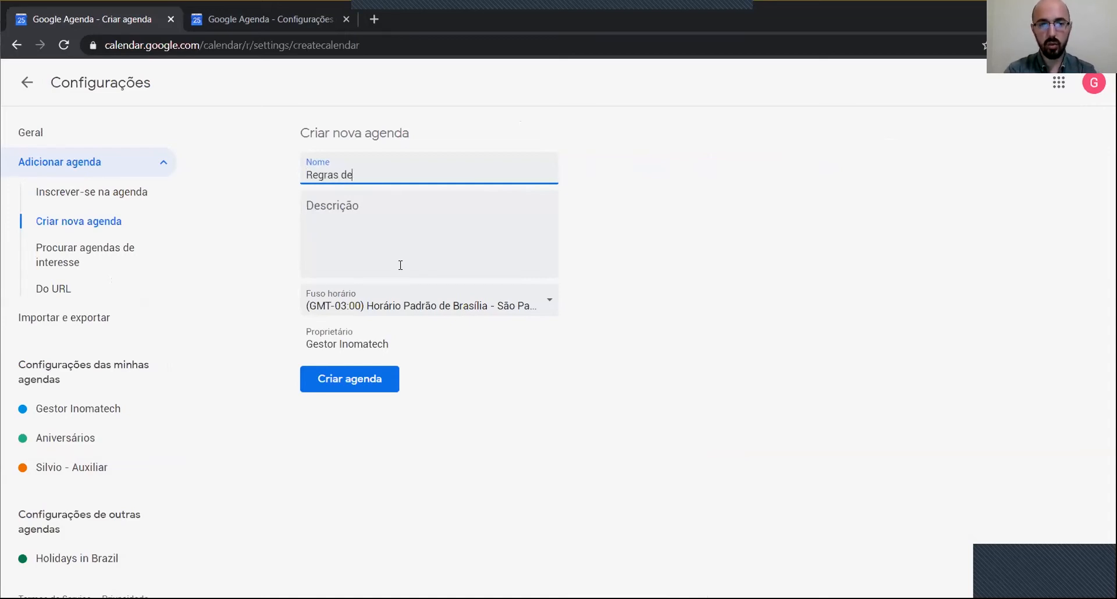
{"action": "type", "text": " uso da agenda"}
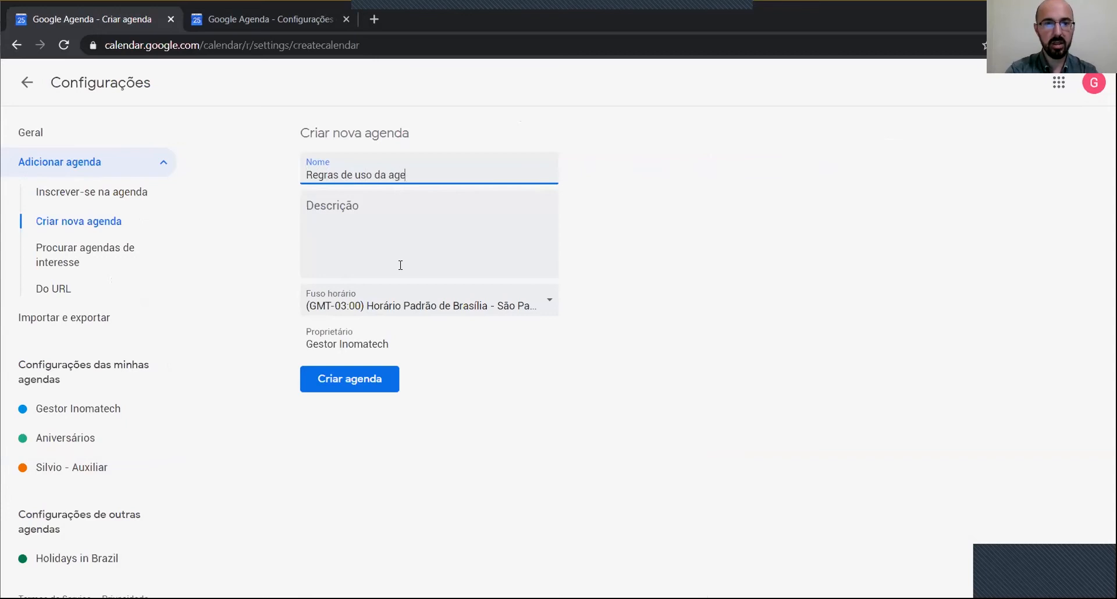
{"action": "left_click", "coordinate": [357, 390]}
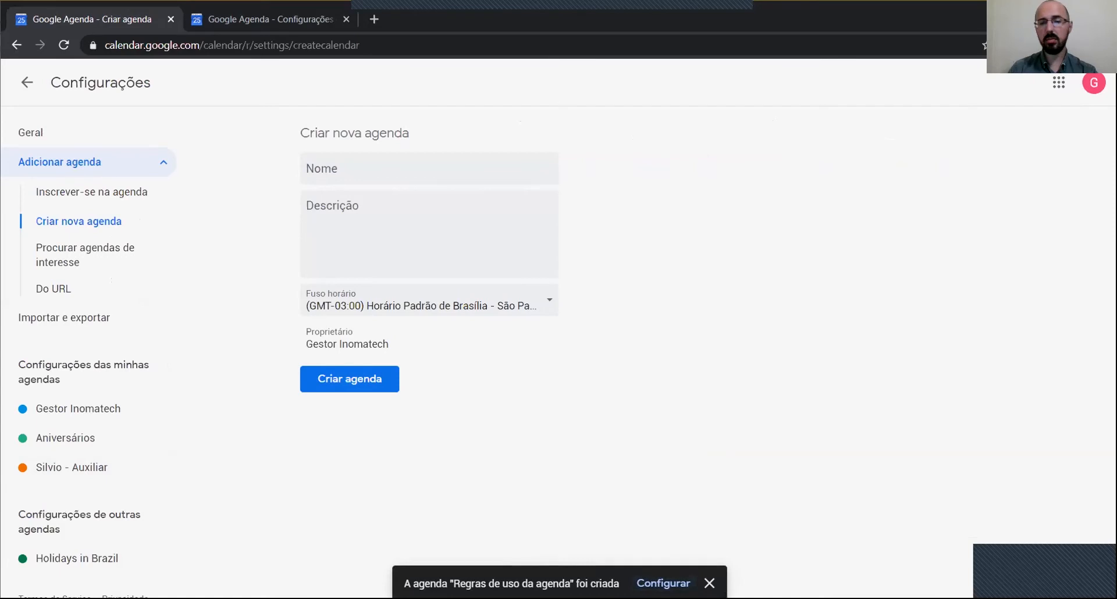
{"action": "left_click", "coordinate": [685, 584]}
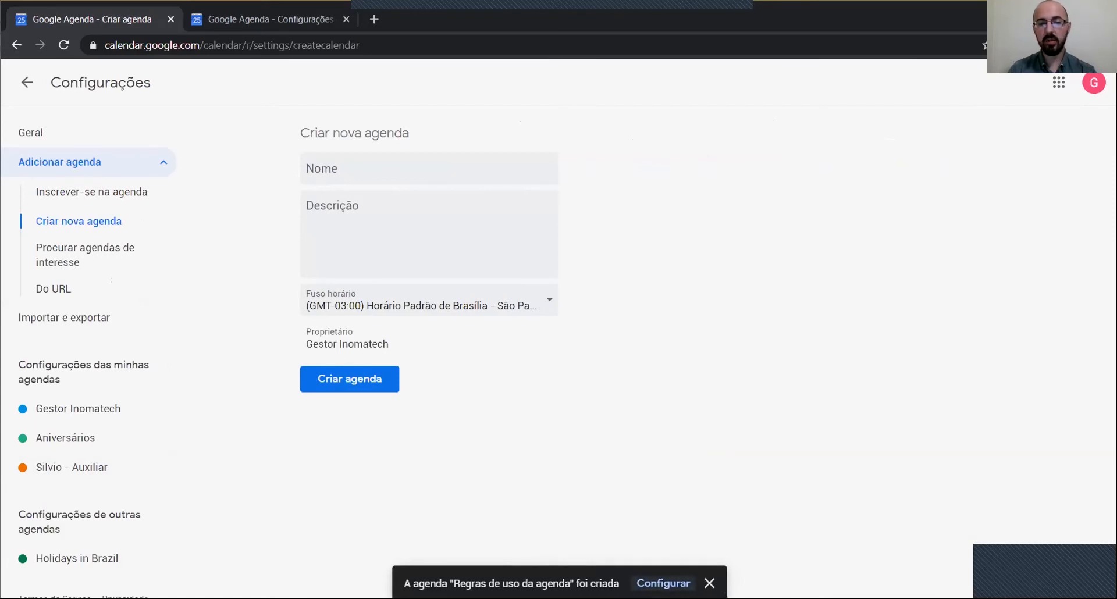
Step: Share the calendar with the first employee's e-mail address using 'Fazer alterações nos eventos' permission
{"action": "scroll", "coordinate": [591, 384], "scroll_direction": "down", "scroll_amount": 10}
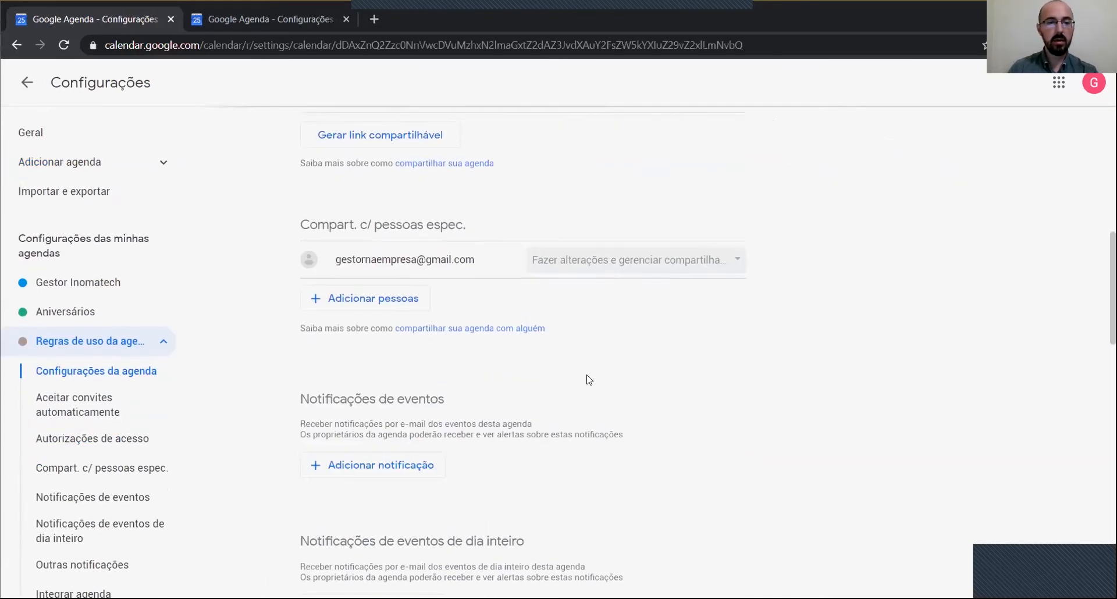
{"action": "left_click", "coordinate": [367, 295]}
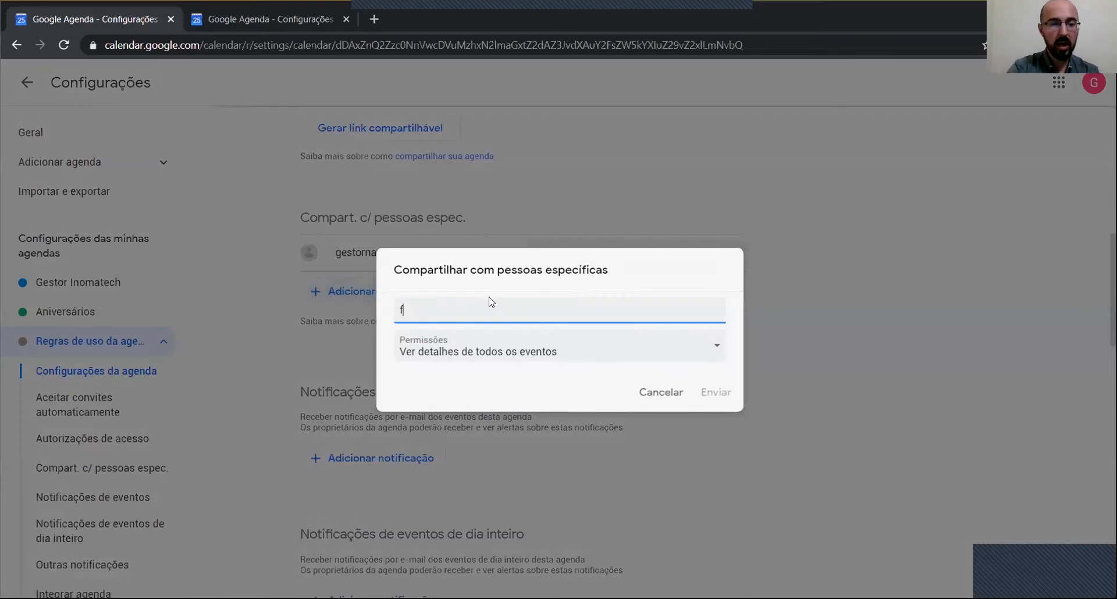
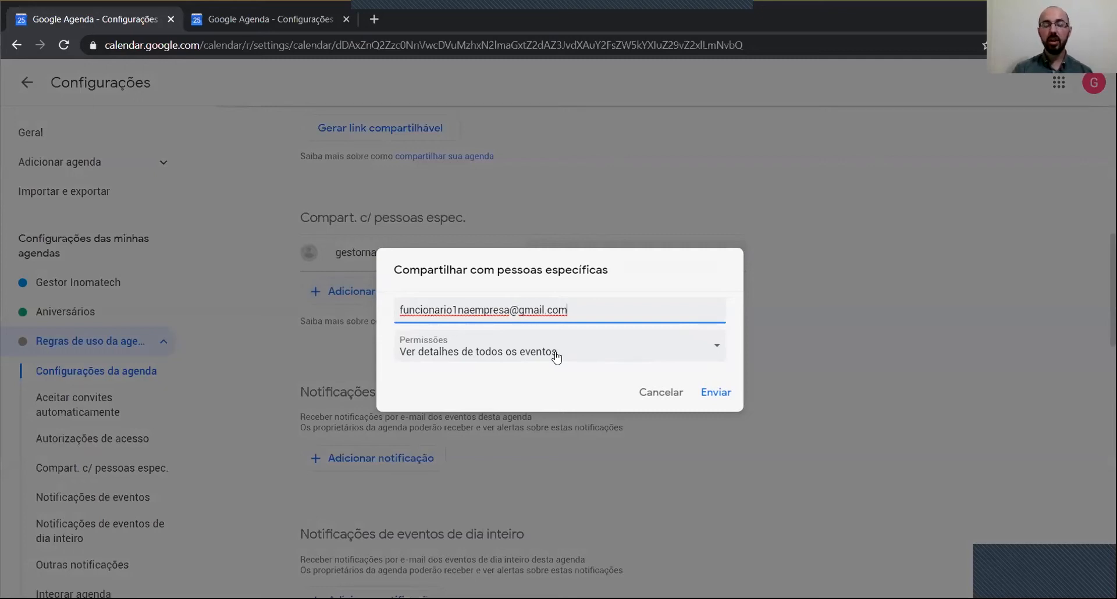
{"action": "left_click", "coordinate": [557, 356]}
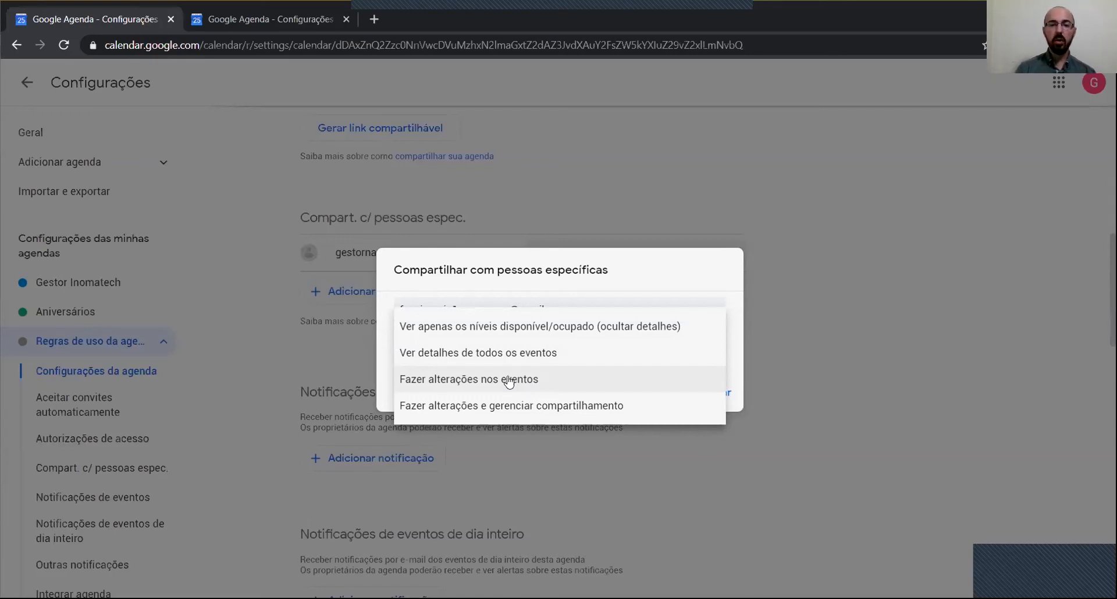
{"action": "left_click", "coordinate": [510, 381]}
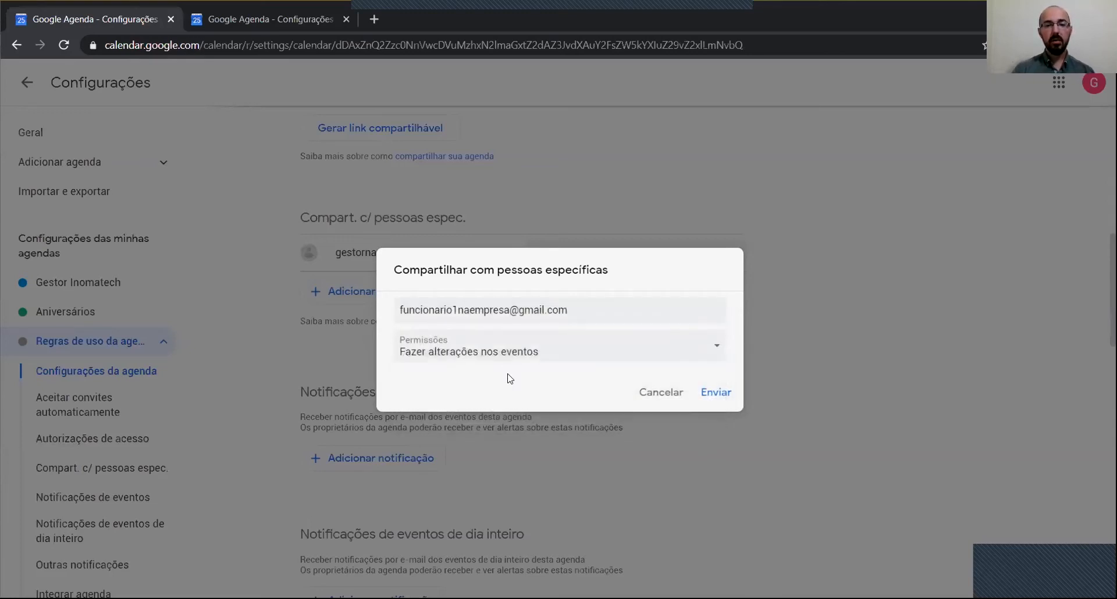
{"action": "left_click", "coordinate": [718, 395]}
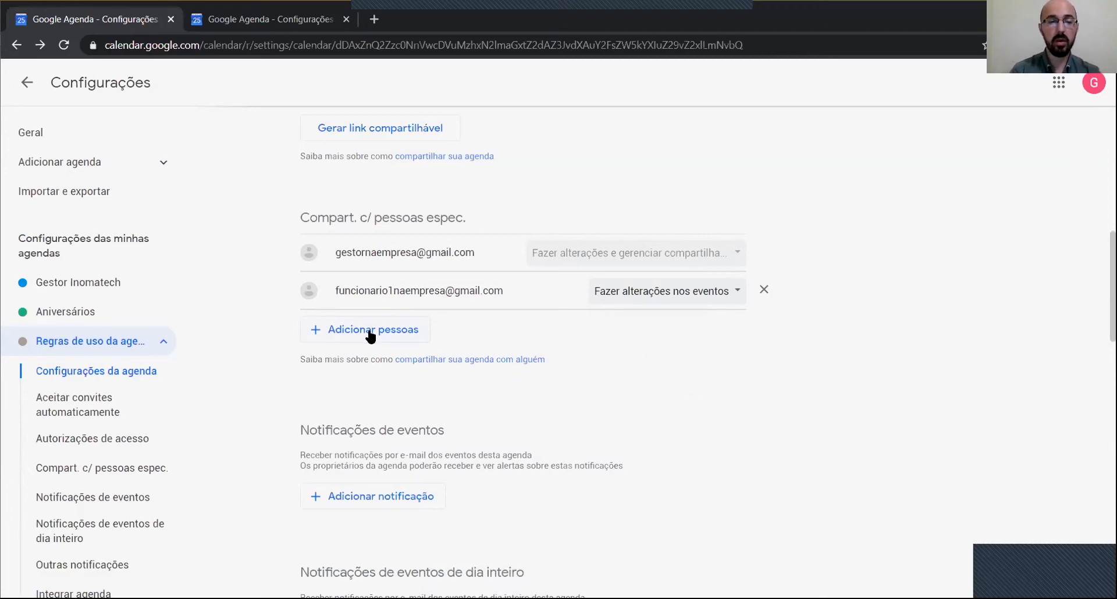
Step: Share the calendar with the second employee's e-mail and give them 'Fazer alterações nos eventos' permission
{"action": "left_click", "coordinate": [370, 332]}
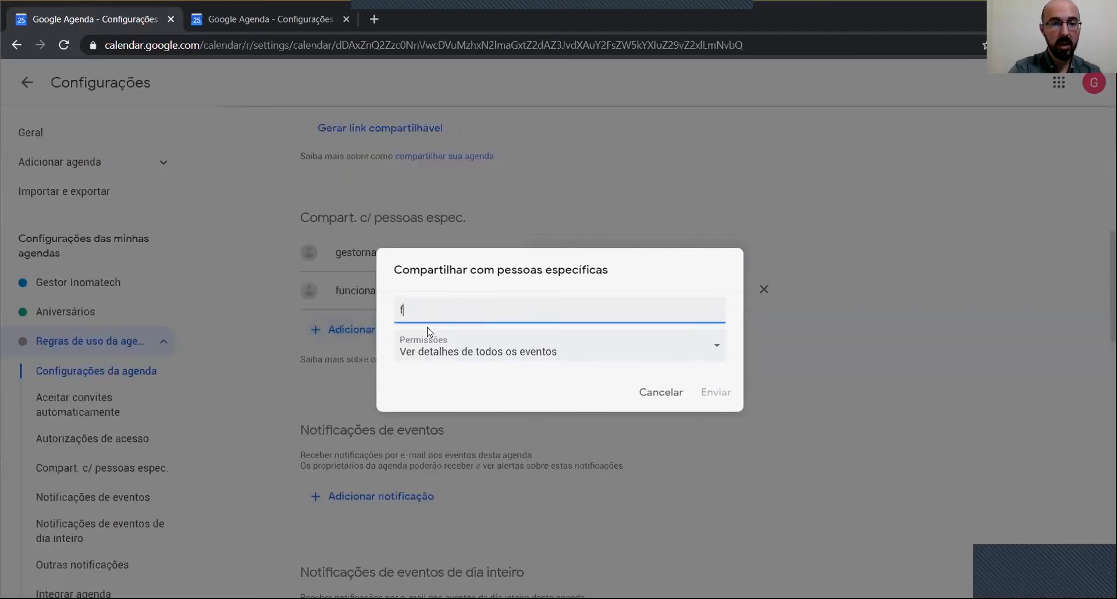
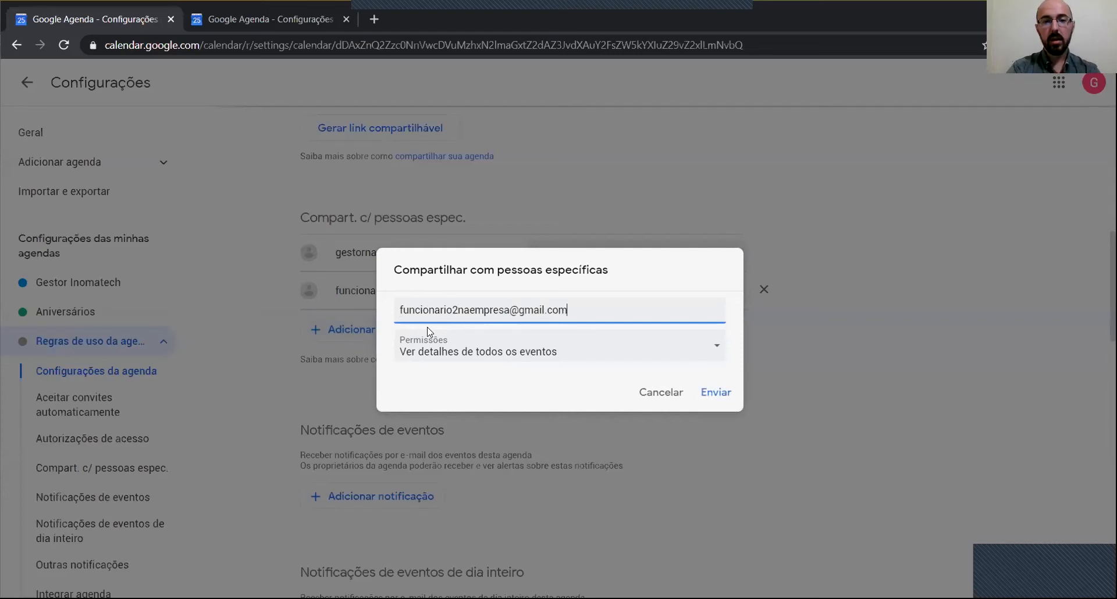
{"action": "left_click", "coordinate": [716, 393]}
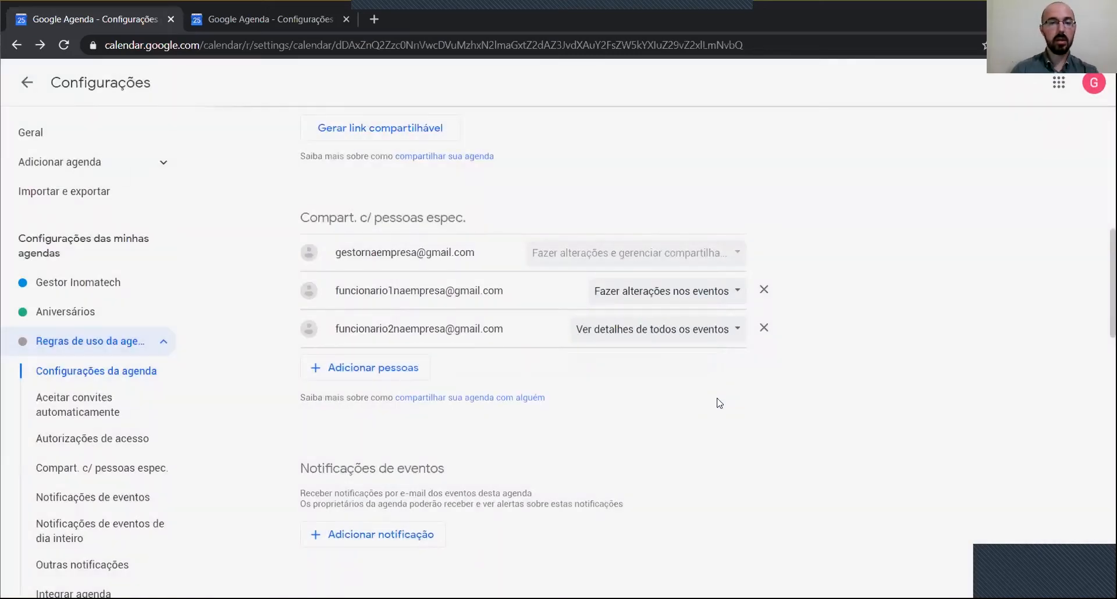
{"action": "left_click", "coordinate": [686, 334]}
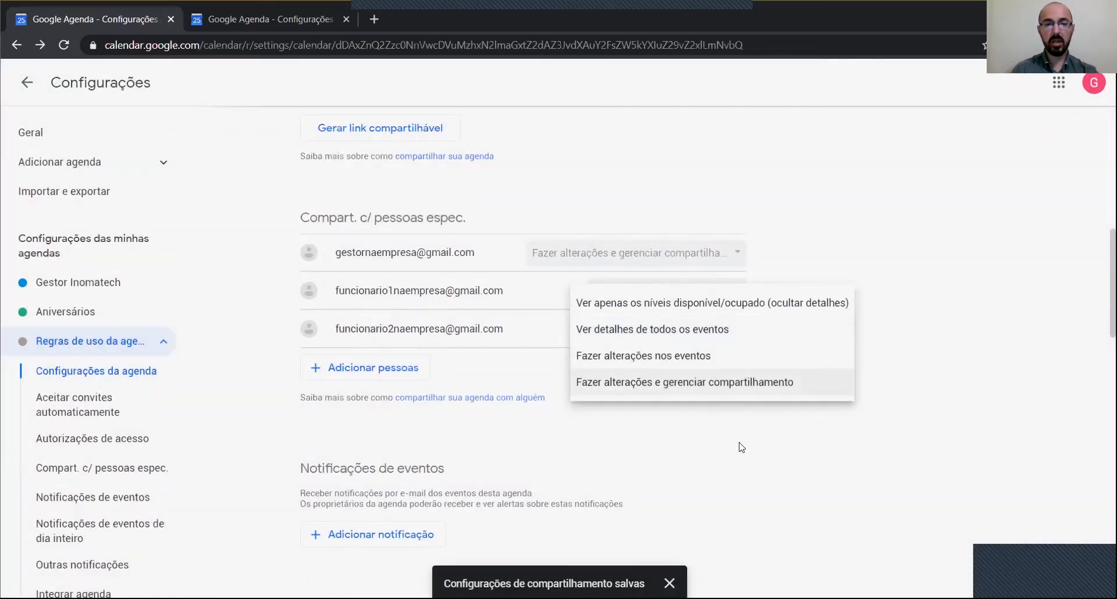
{"action": "left_click", "coordinate": [547, 407]}
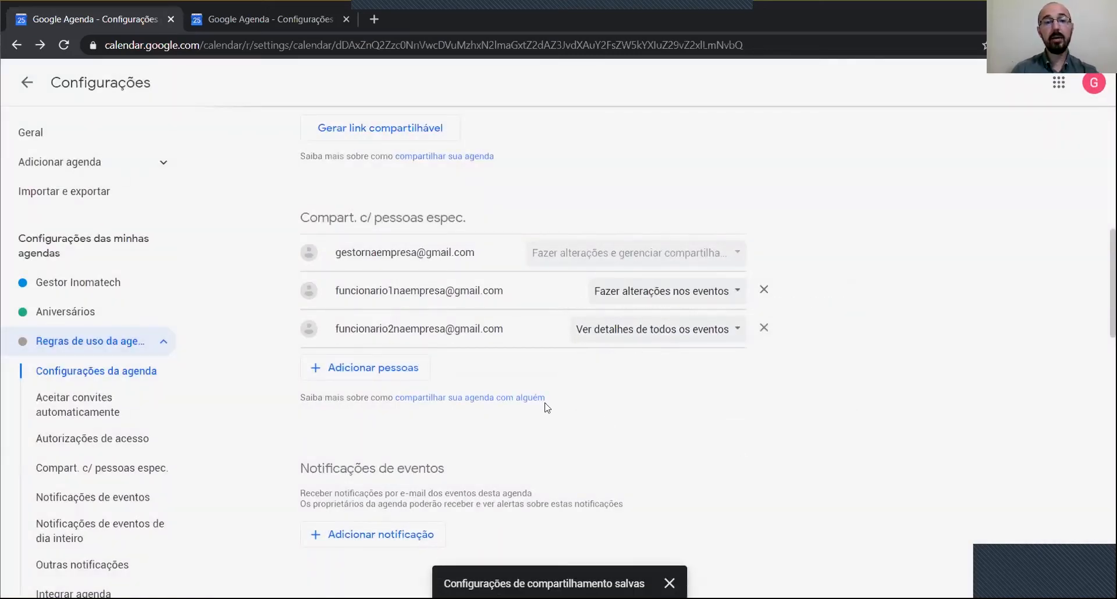
{"action": "left_click", "coordinate": [667, 335]}
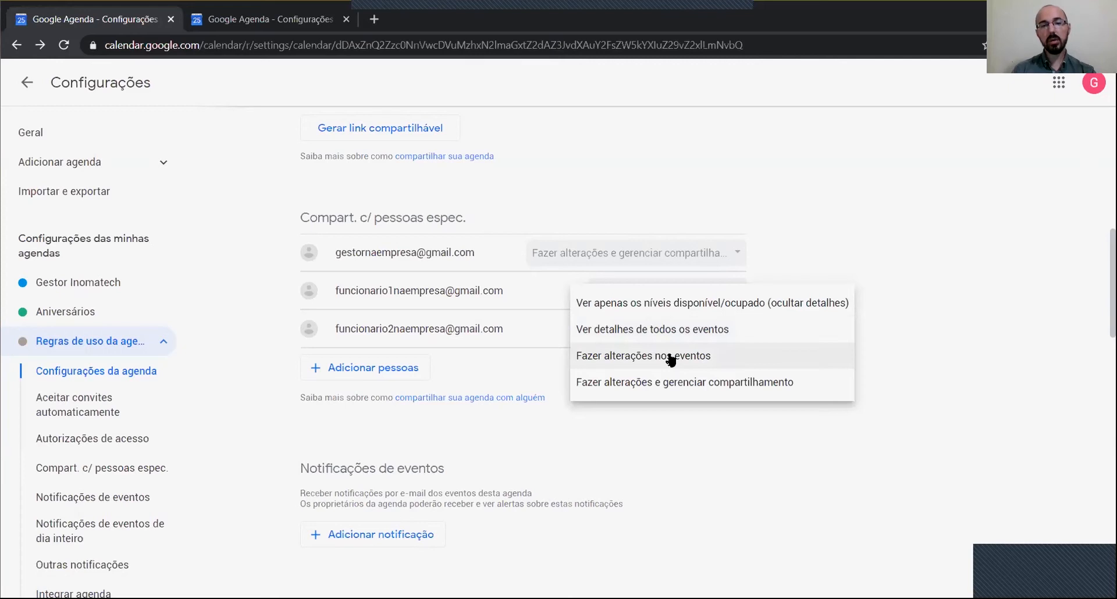
{"action": "left_click", "coordinate": [671, 360]}
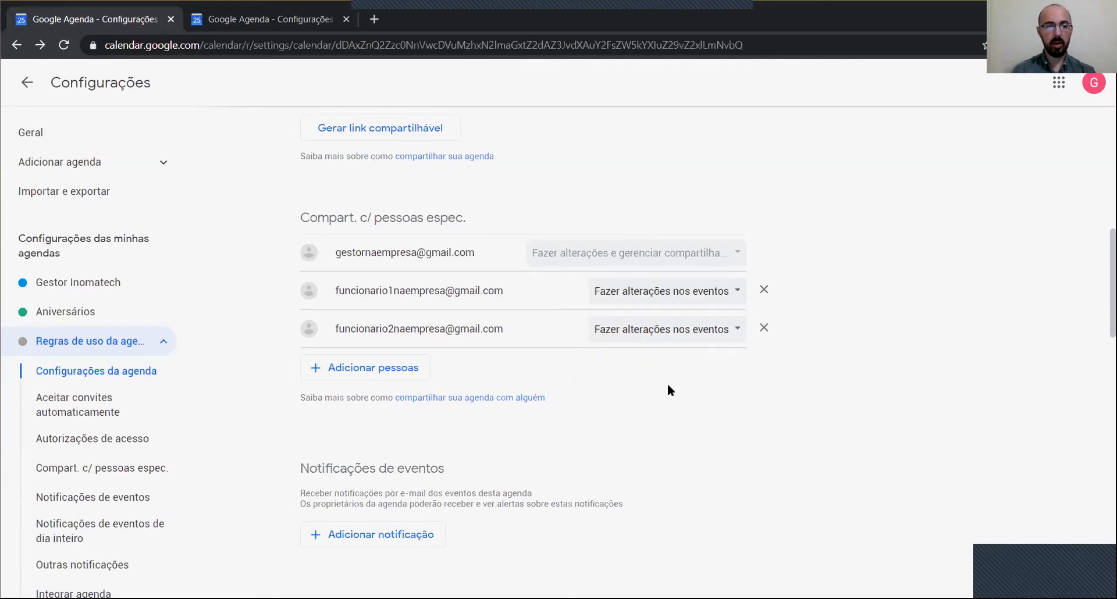
Step: Return to the weekly calendar and start a new event at 12am on Sunday 22
{"action": "left_click", "coordinate": [27, 83]}
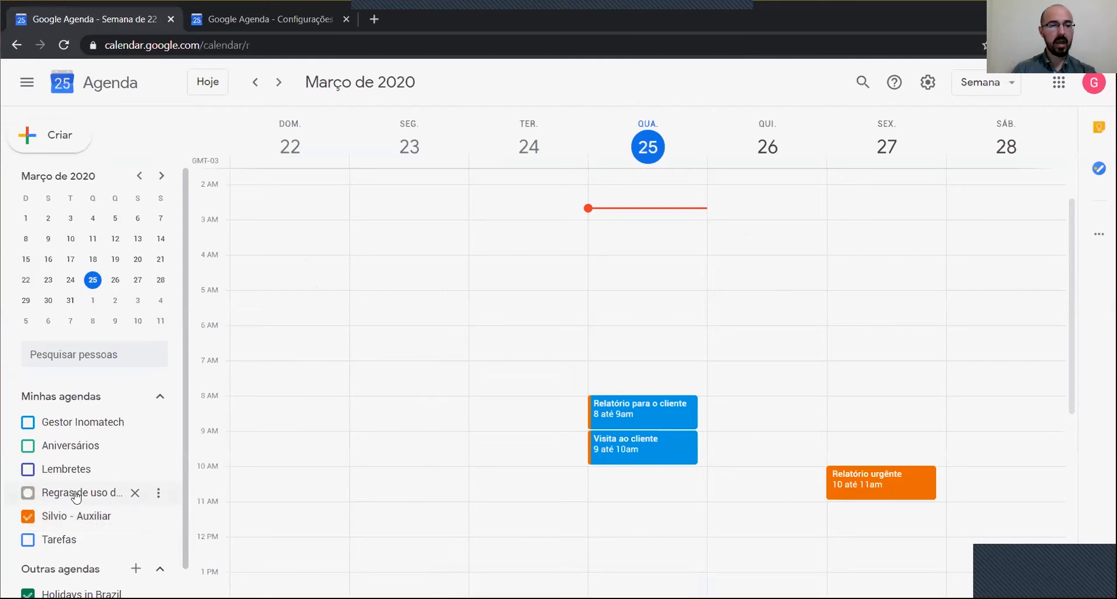
{"action": "scroll", "coordinate": [318, 255], "scroll_direction": "up", "scroll_amount": 1}
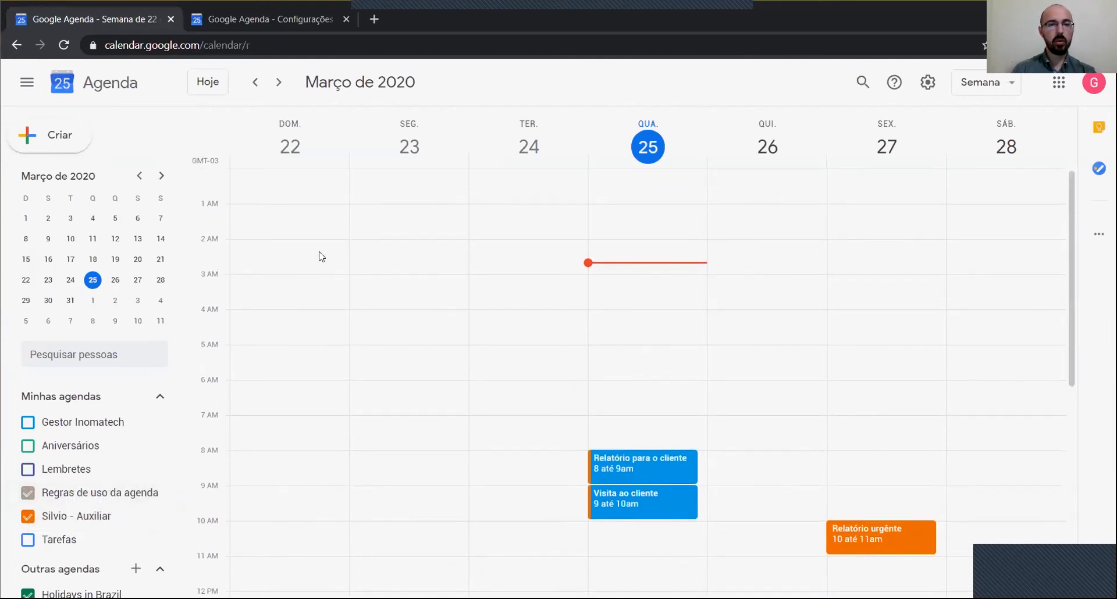
{"action": "left_click", "coordinate": [245, 181]}
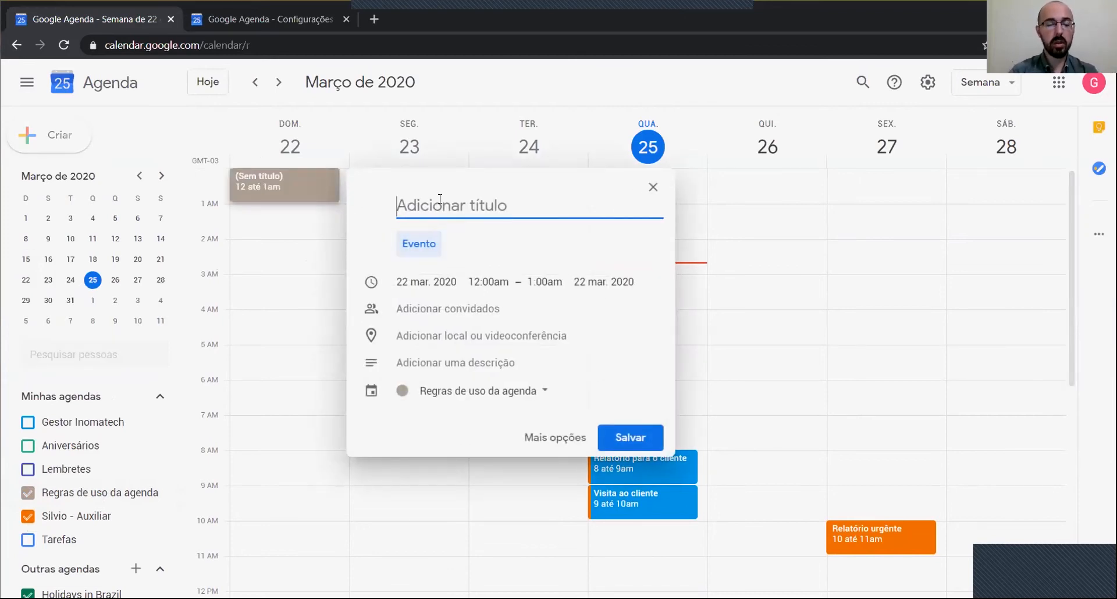
Step: Save a blue 'Aguardando' event from 12:00 to 12:30am on Sunday 22
{"action": "type", "text": "A"}
{"action": "key", "text": "BackSpace"}
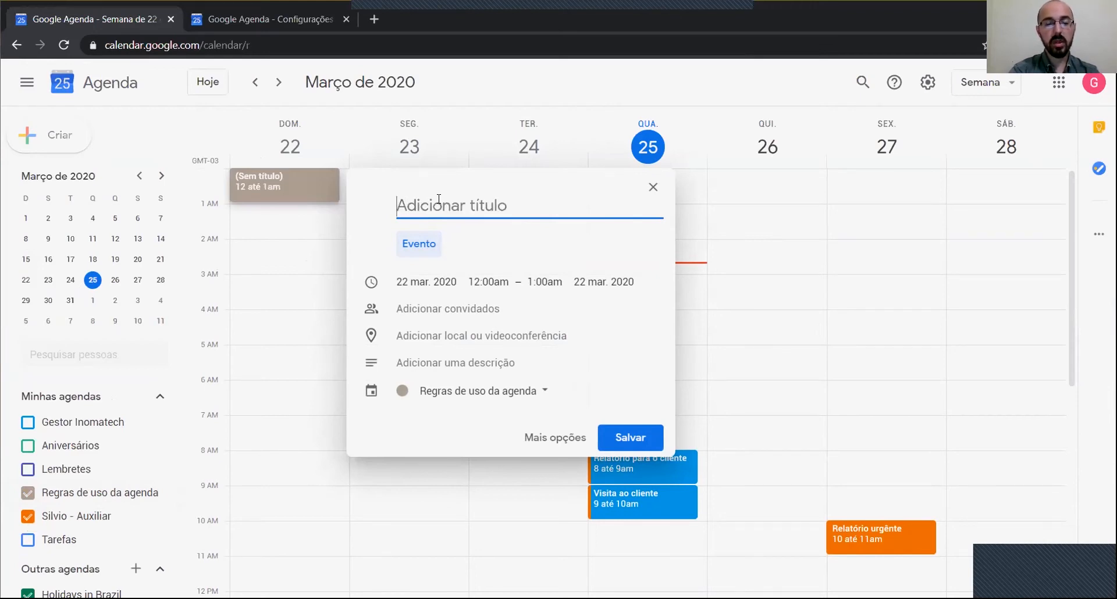
{"action": "type", "text": "Aguardando"}
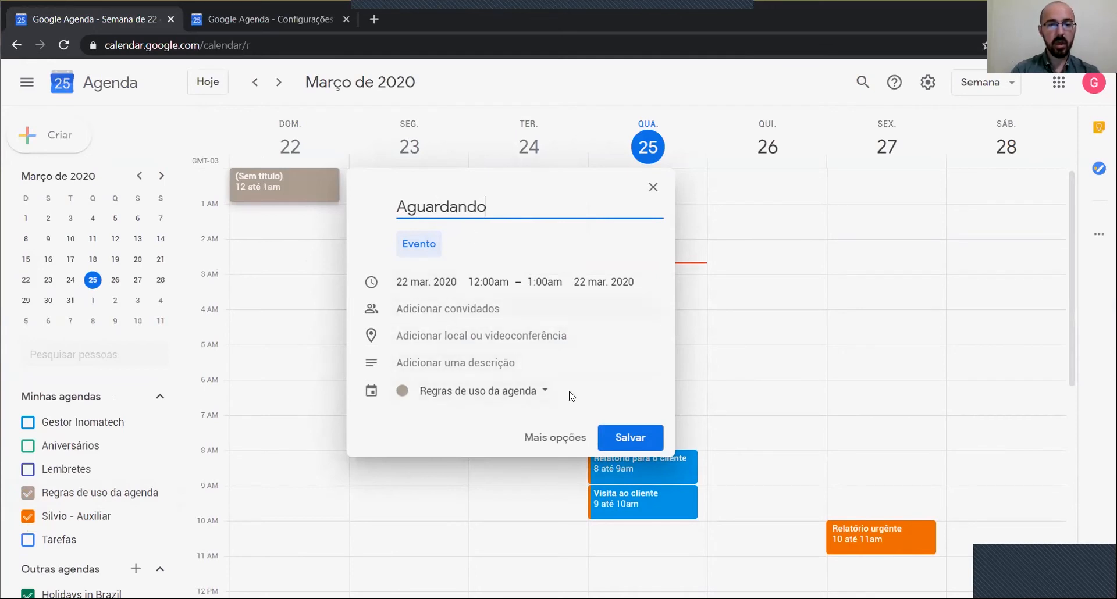
{"action": "left_click", "coordinate": [622, 435]}
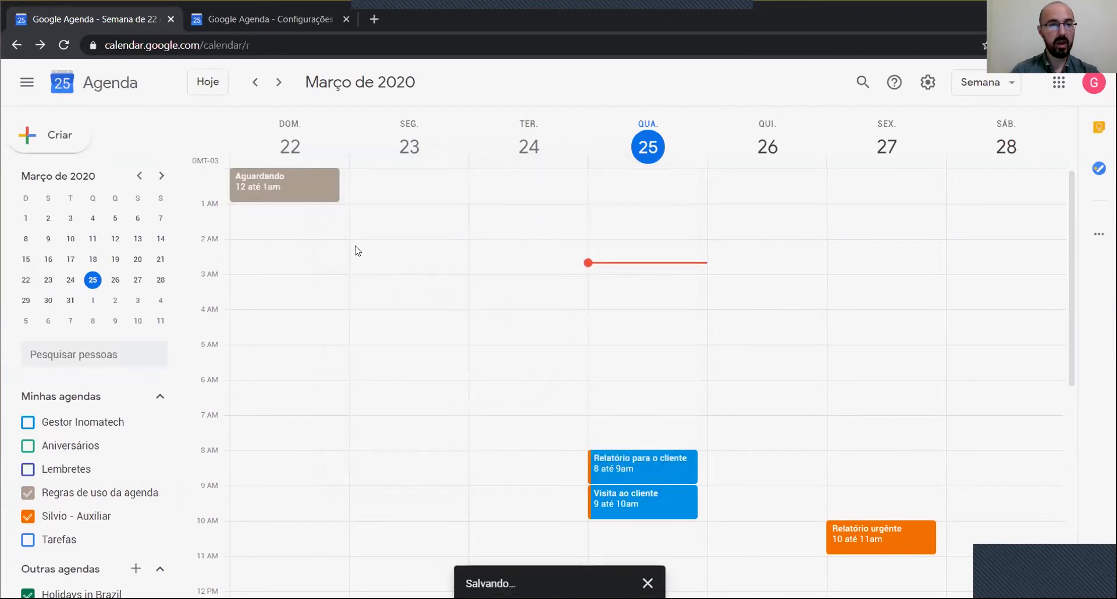
{"action": "left_click_drag", "start_coordinate": [280, 200], "coordinate": [280, 185]}
{"action": "right_click", "coordinate": [272, 183]}
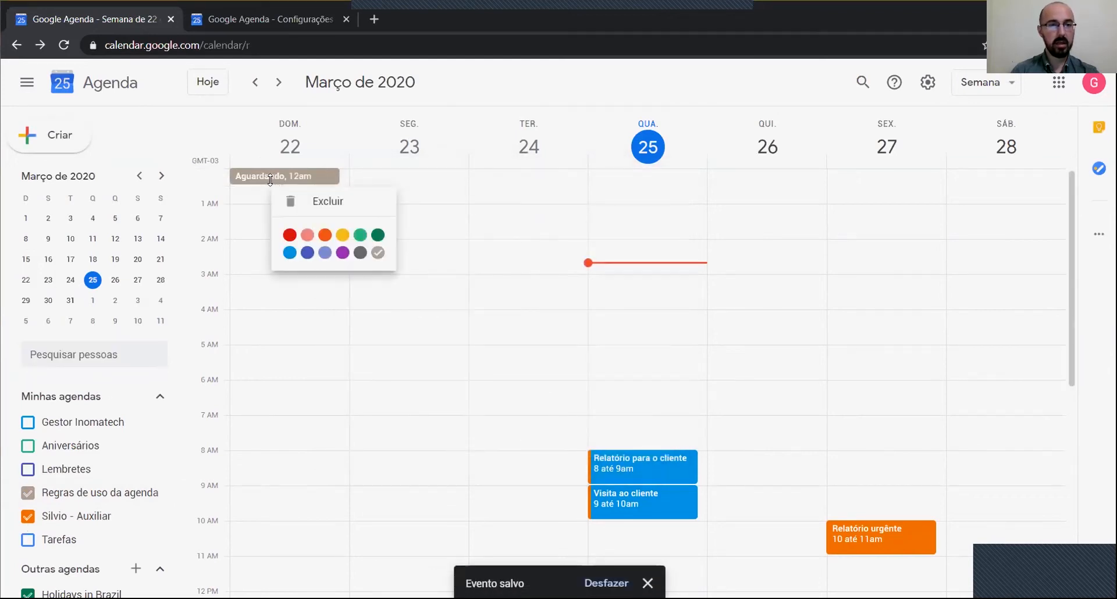
{"action": "left_click", "coordinate": [299, 250]}
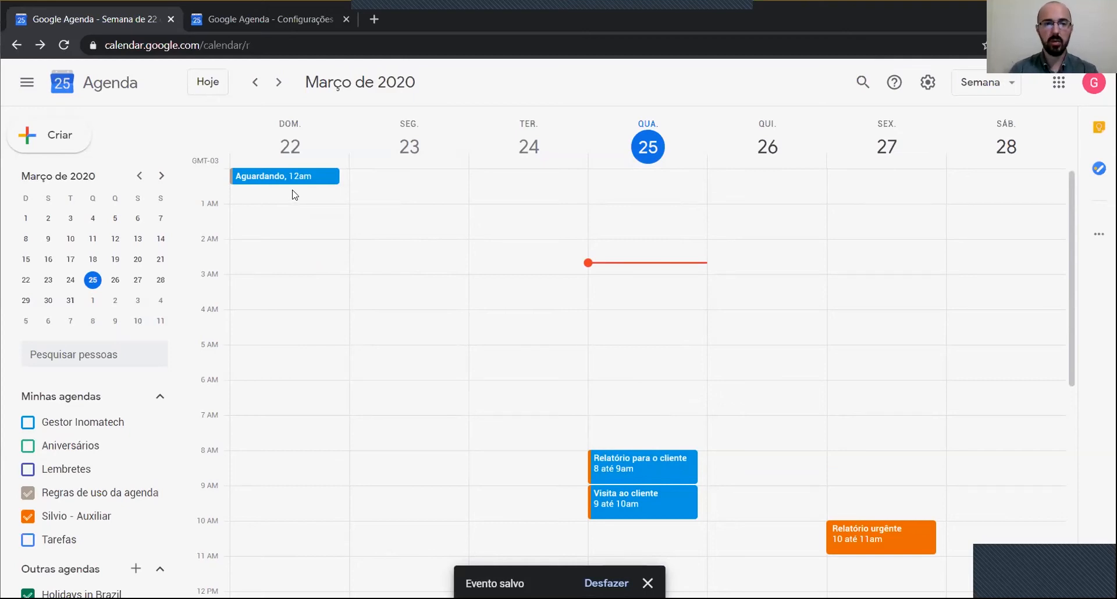
Step: Add a yellow 'Em andamento' event at 12:30am on Sunday 22
{"action": "left_click", "coordinate": [237, 188]}
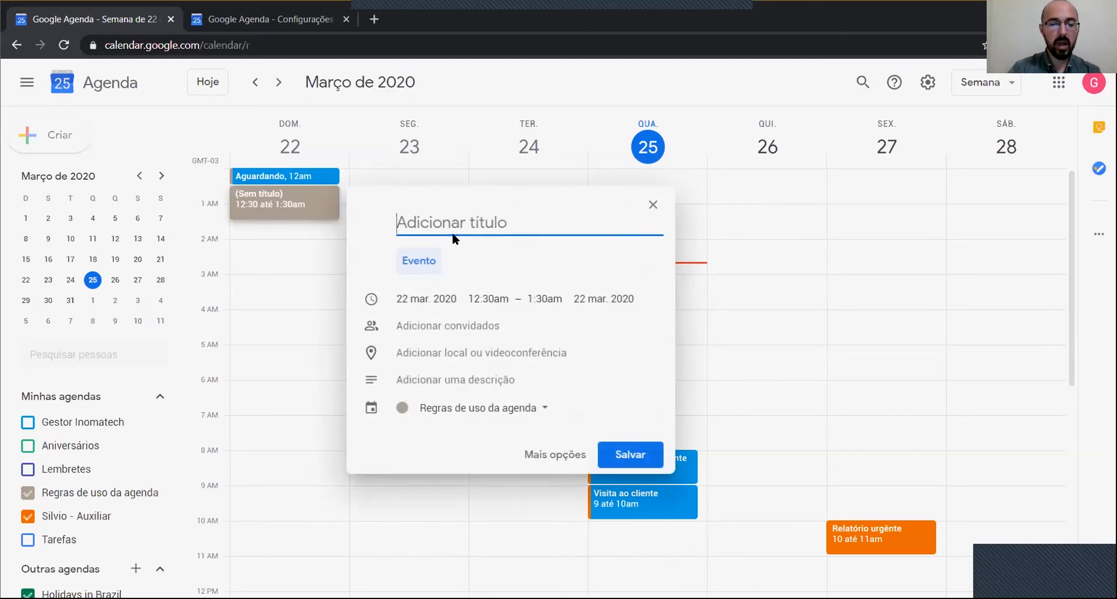
{"action": "type", "text": "Em andamento"}
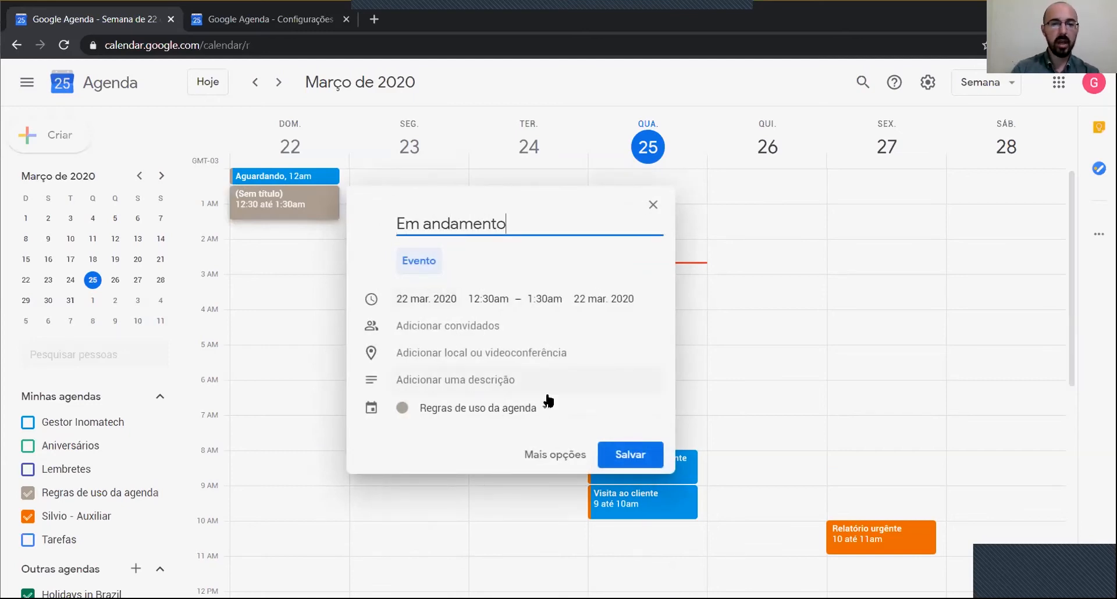
{"action": "key", "text": "Return"}
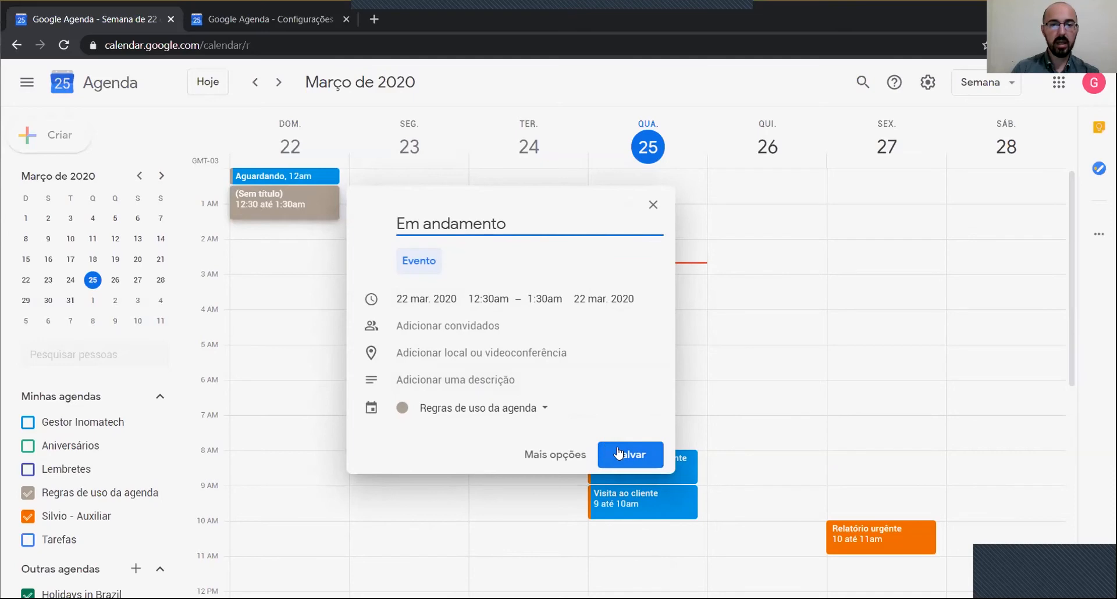
{"action": "right_click", "coordinate": [272, 202]}
{"action": "left_click", "coordinate": [344, 247]}
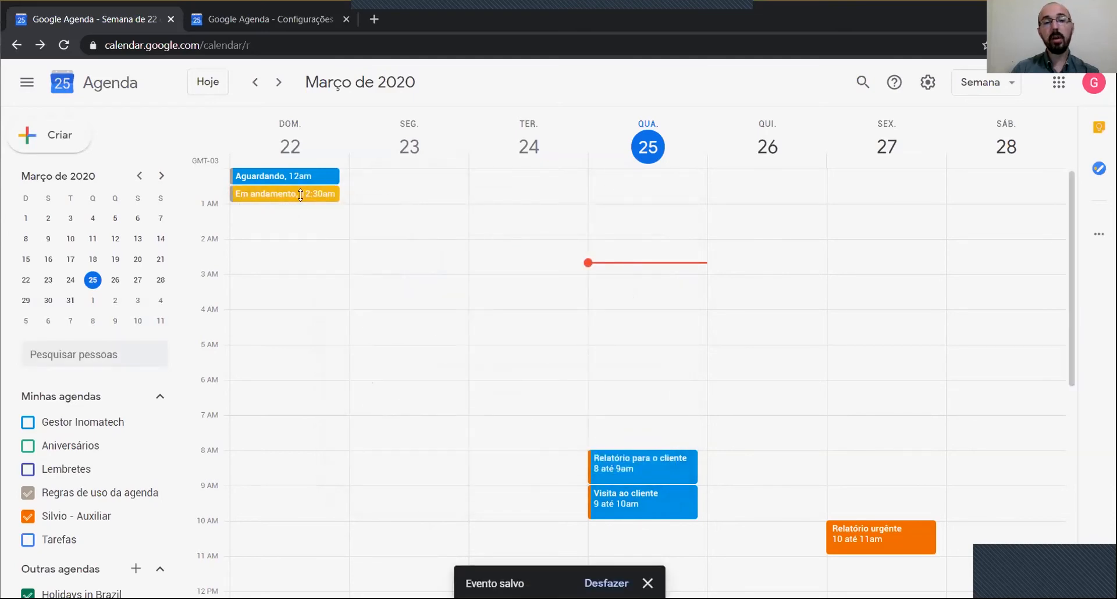
{"action": "right_click", "coordinate": [292, 198]}
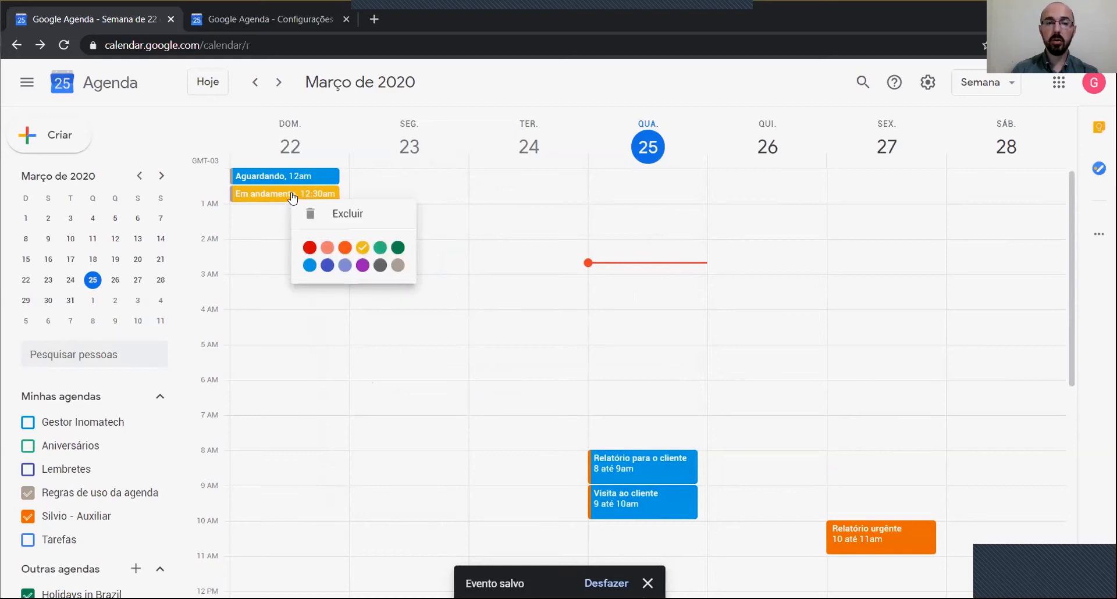
{"action": "left_click", "coordinate": [362, 249]}
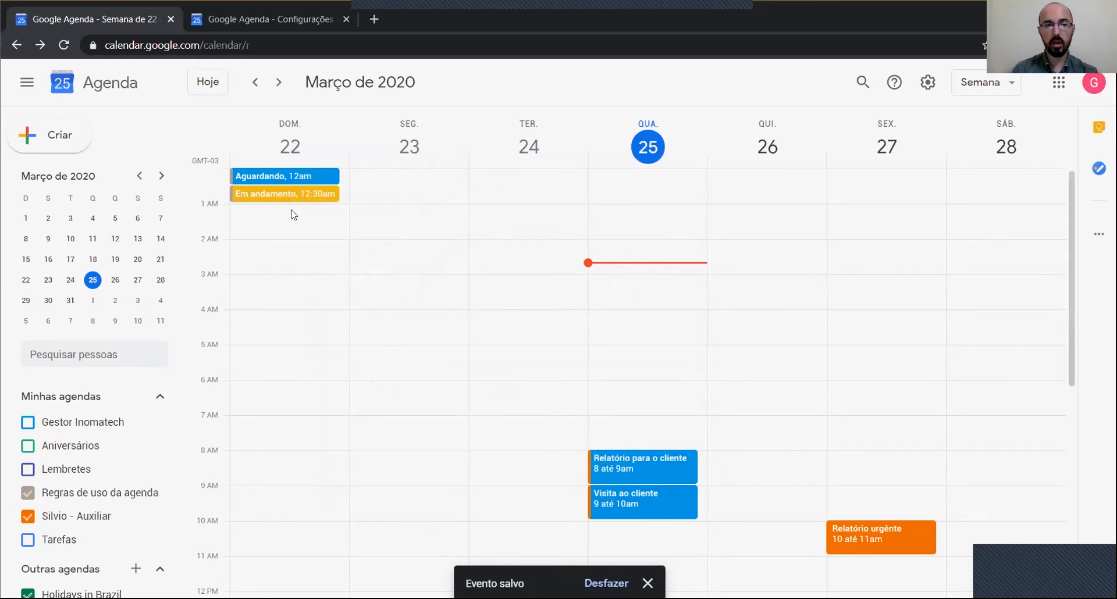
Step: Add an orange 'Aguardando retorno' event at 1am on Sunday 22
{"action": "left_click", "coordinate": [243, 210]}
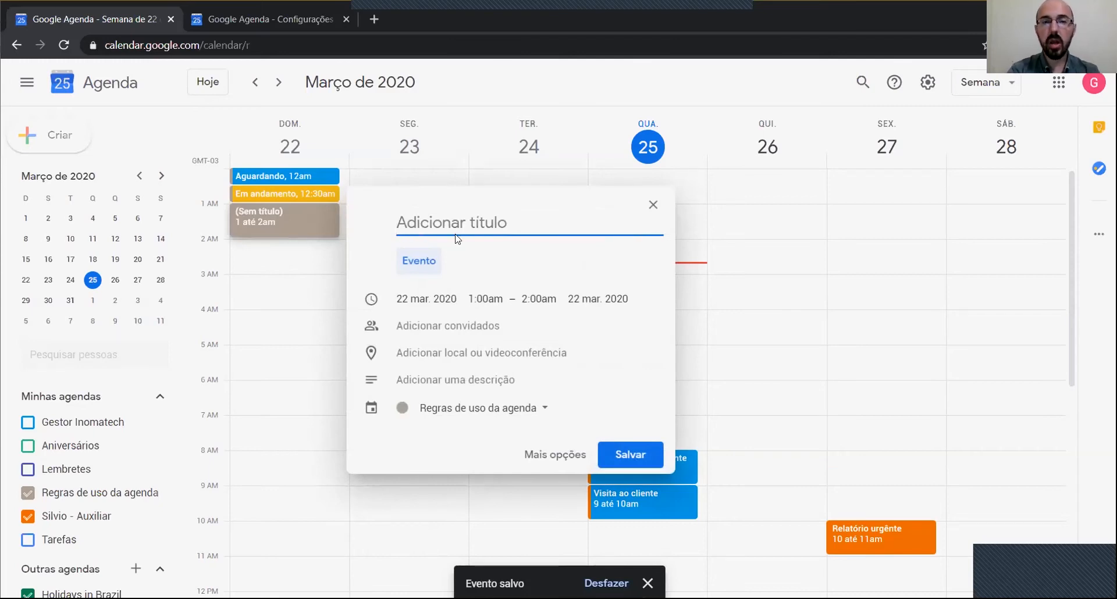
{"action": "type", "text": "Aguardan"}
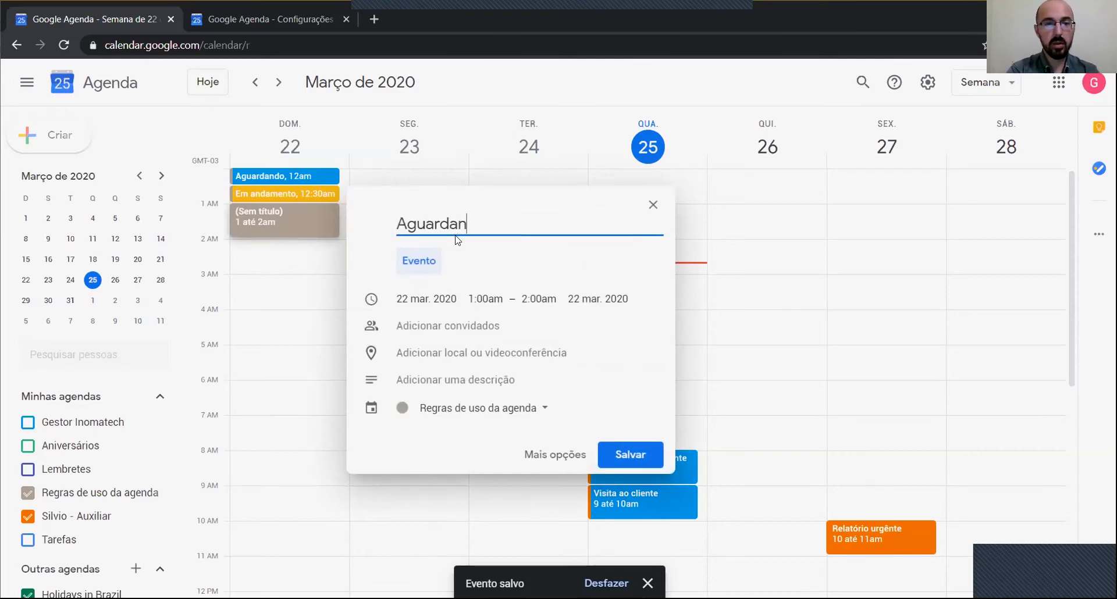
{"action": "type", "text": "do retorno"}
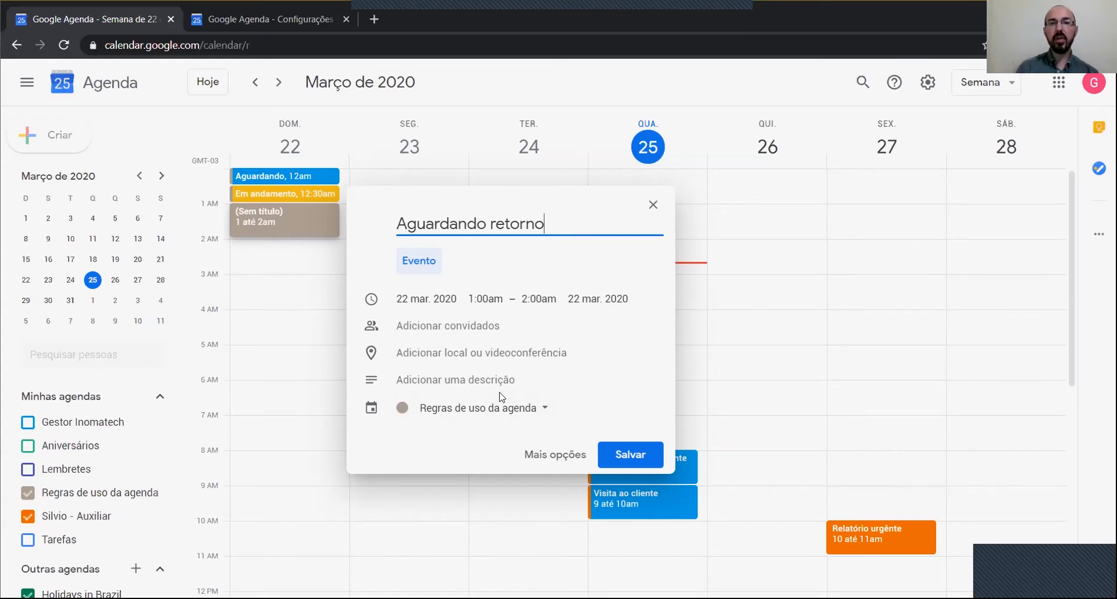
{"action": "left_click", "coordinate": [625, 457]}
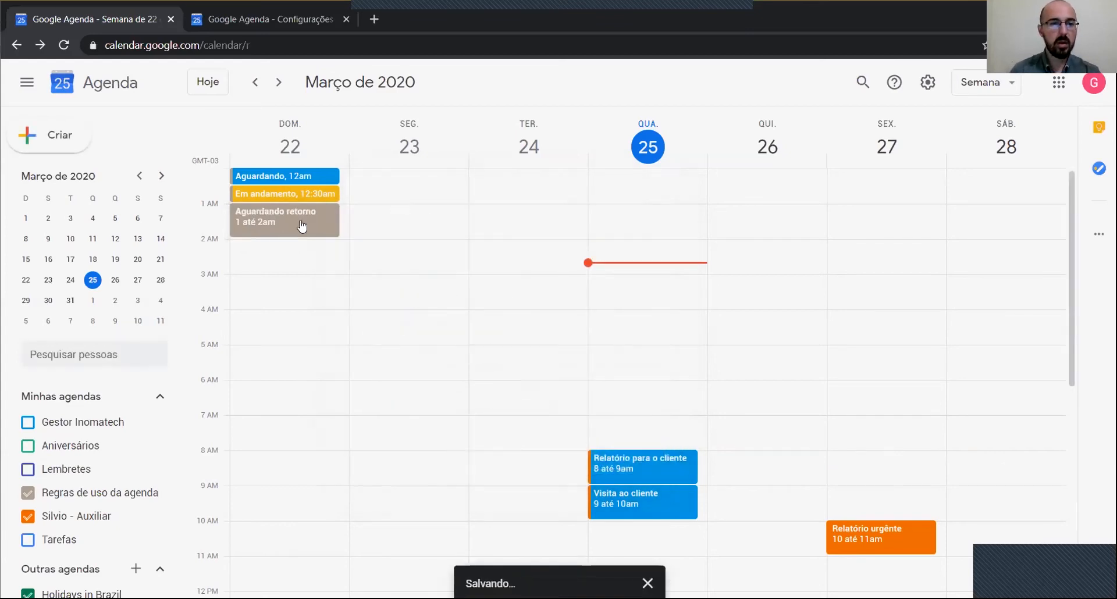
{"action": "right_click", "coordinate": [277, 217]}
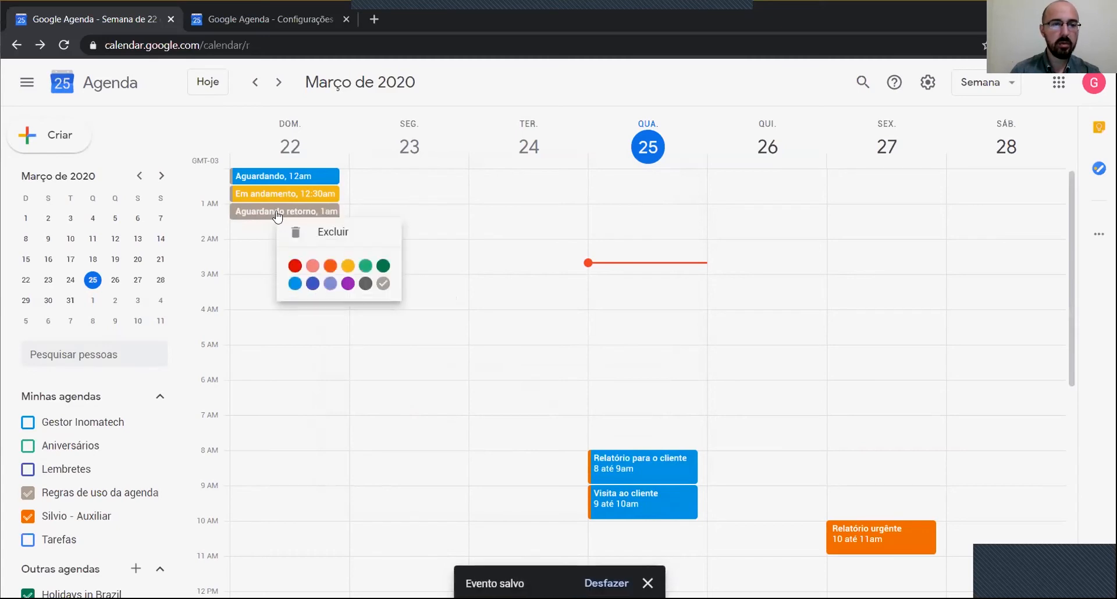
{"action": "left_click", "coordinate": [326, 263]}
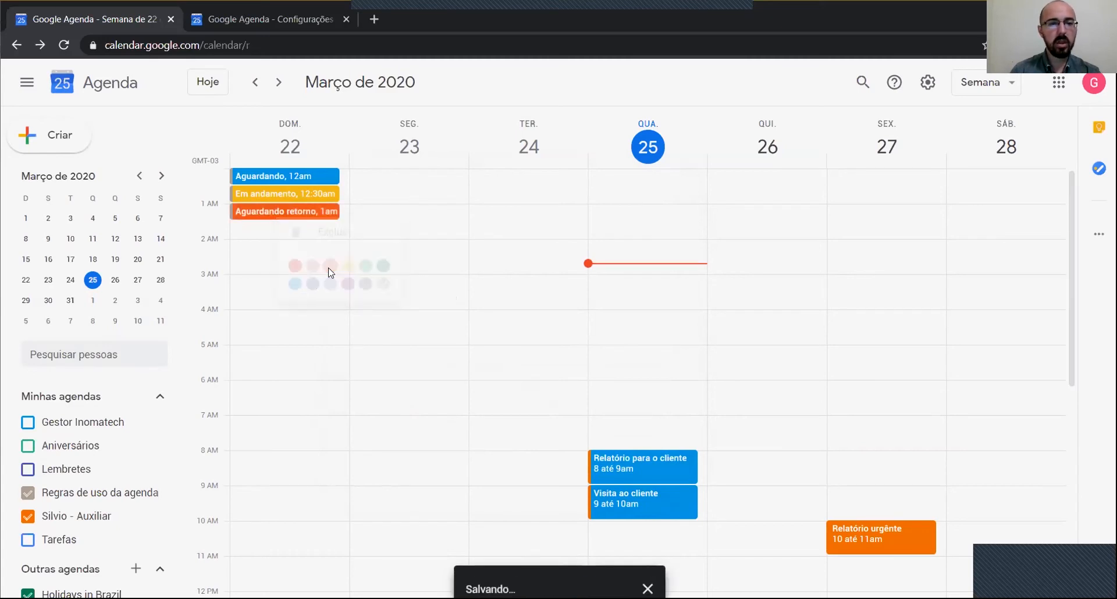
Step: Add a red 'Travado' event from 1:30 to 2:00am on Sunday 22
{"action": "left_click", "coordinate": [240, 229]}
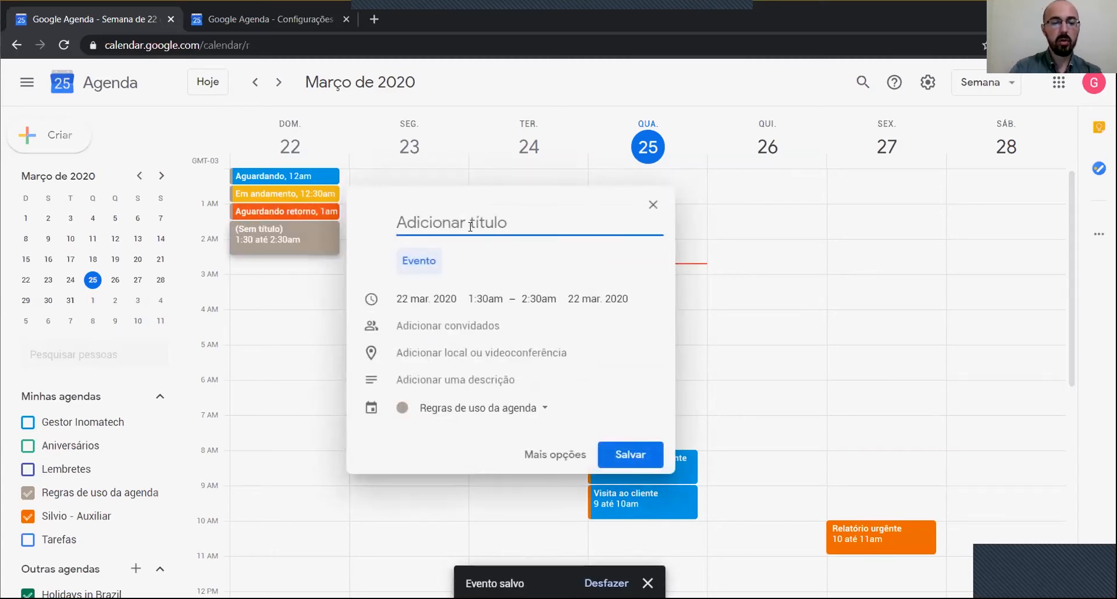
{"action": "type", "text": "Travad"}
{"action": "type", "text": "o"}
{"action": "left_click", "coordinate": [631, 453]}
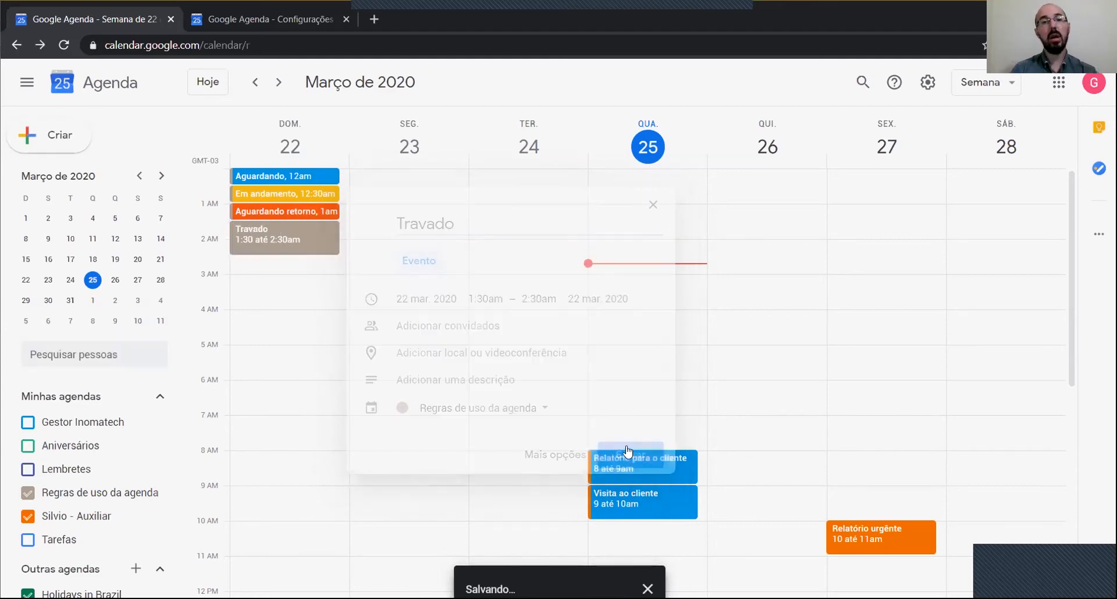
{"action": "left_click_drag", "start_coordinate": [275, 254], "coordinate": [270, 243]}
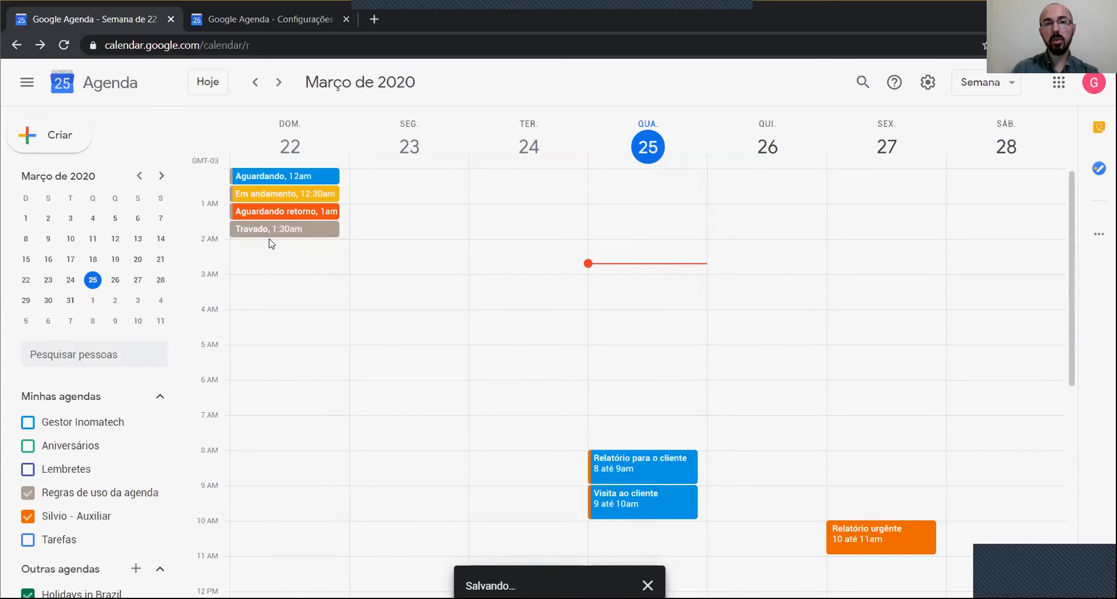
{"action": "right_click", "coordinate": [270, 232]}
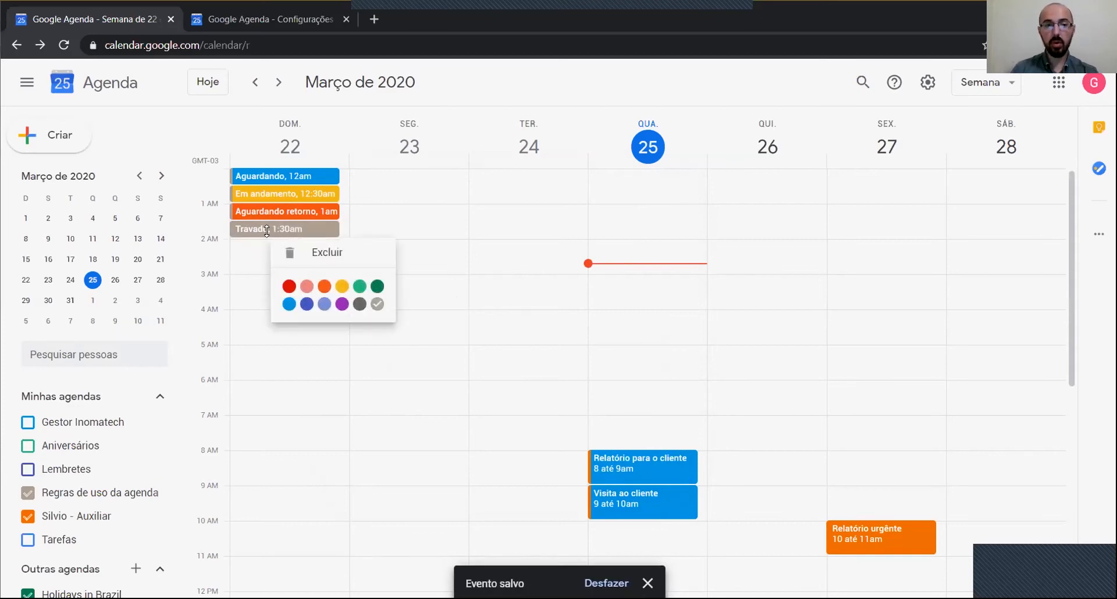
{"action": "left_click", "coordinate": [289, 287]}
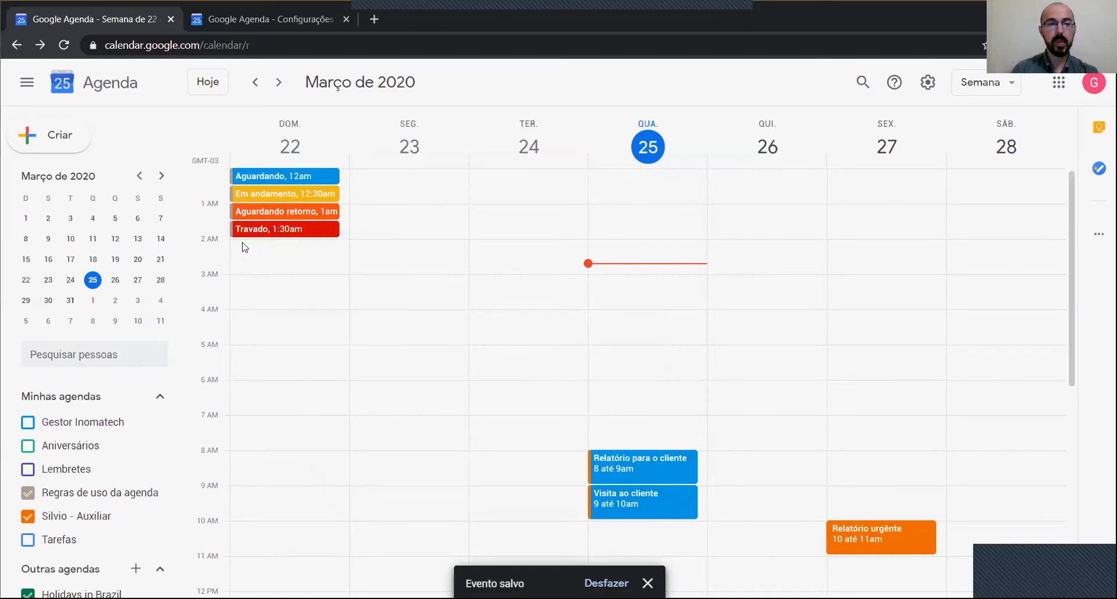
{"action": "left_click", "coordinate": [237, 245]}
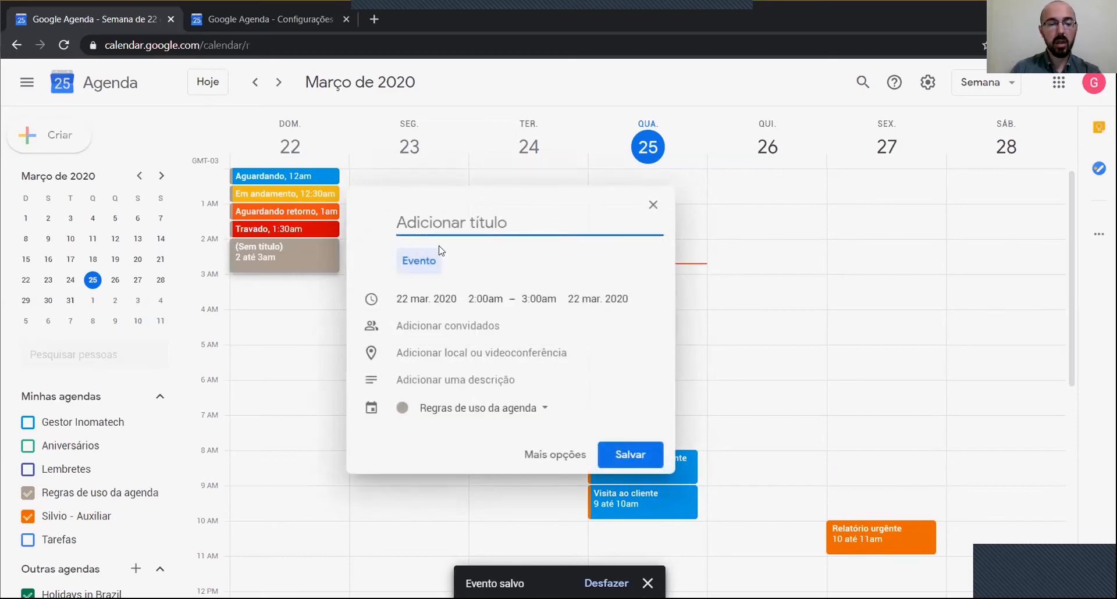
Step: Title the 2am event 'Finalizado', shorten it to 2:00–2:30am, and colour it dark green
{"action": "type", "text": "Finalizado"}
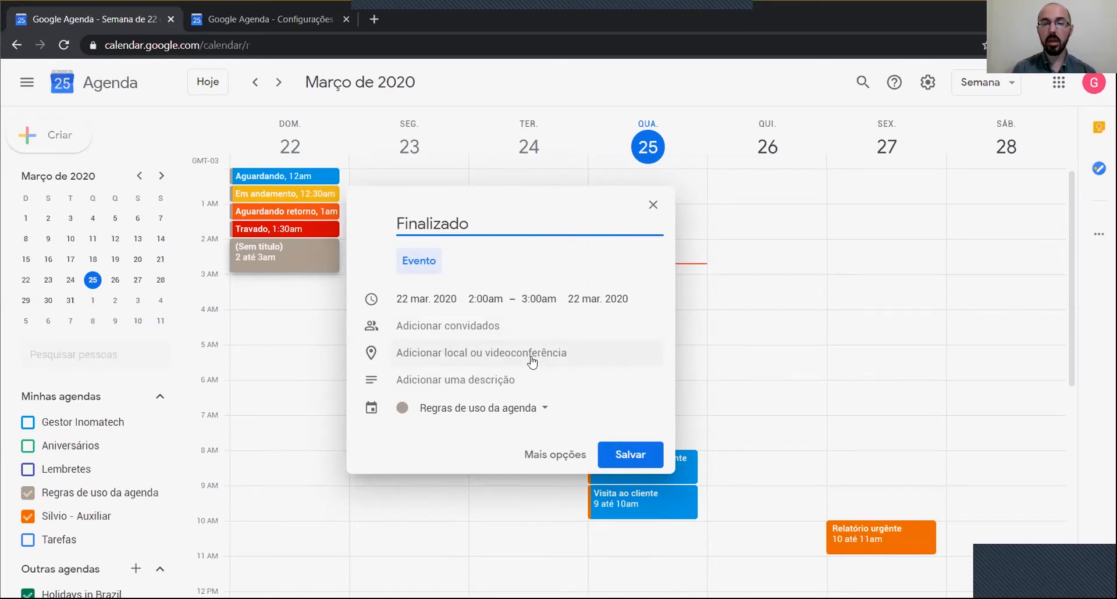
{"action": "left_click", "coordinate": [620, 458]}
{"action": "left_click_drag", "start_coordinate": [283, 271], "coordinate": [283, 254]}
{"action": "right_click", "coordinate": [284, 252]}
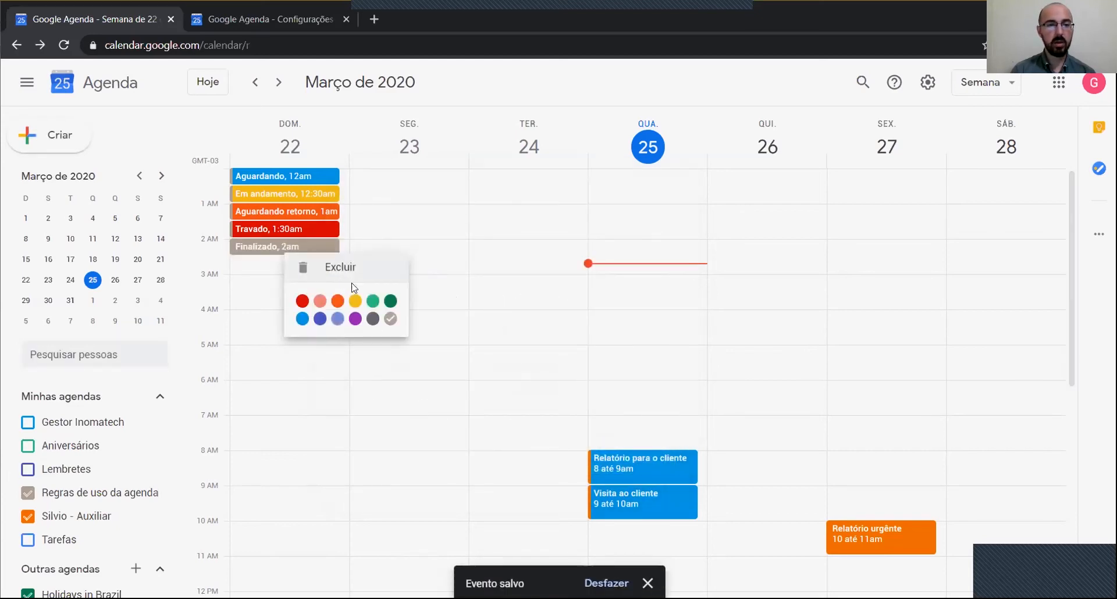
{"action": "left_click", "coordinate": [391, 301]}
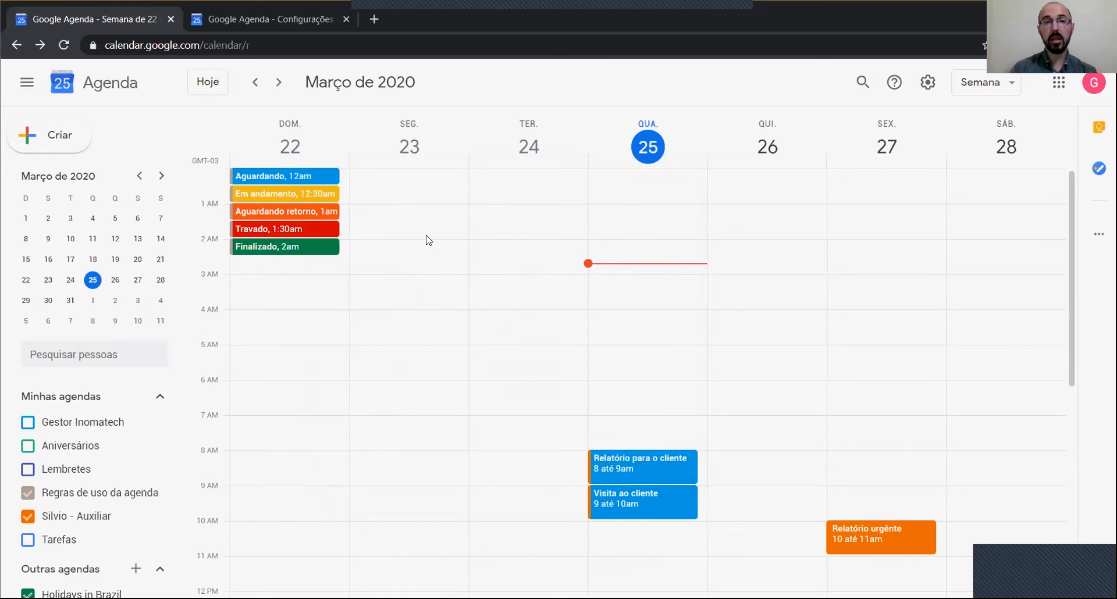
Step: Discard a stray Tuesday draft and open the details of Sunday 22's 'Aguardando' event
{"action": "left_click", "coordinate": [512, 213]}
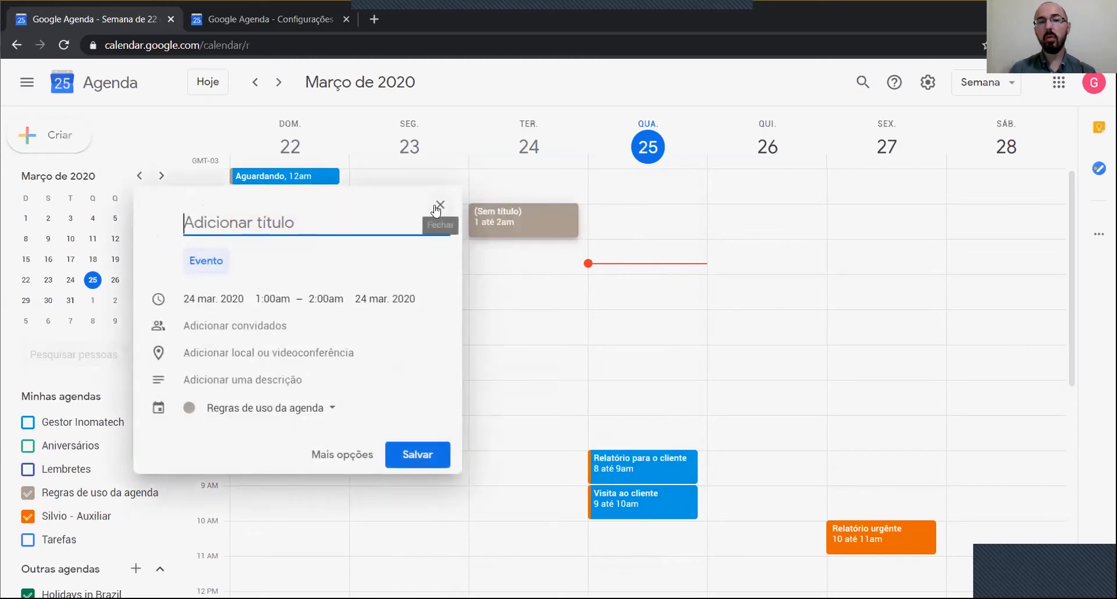
{"action": "left_click", "coordinate": [436, 208]}
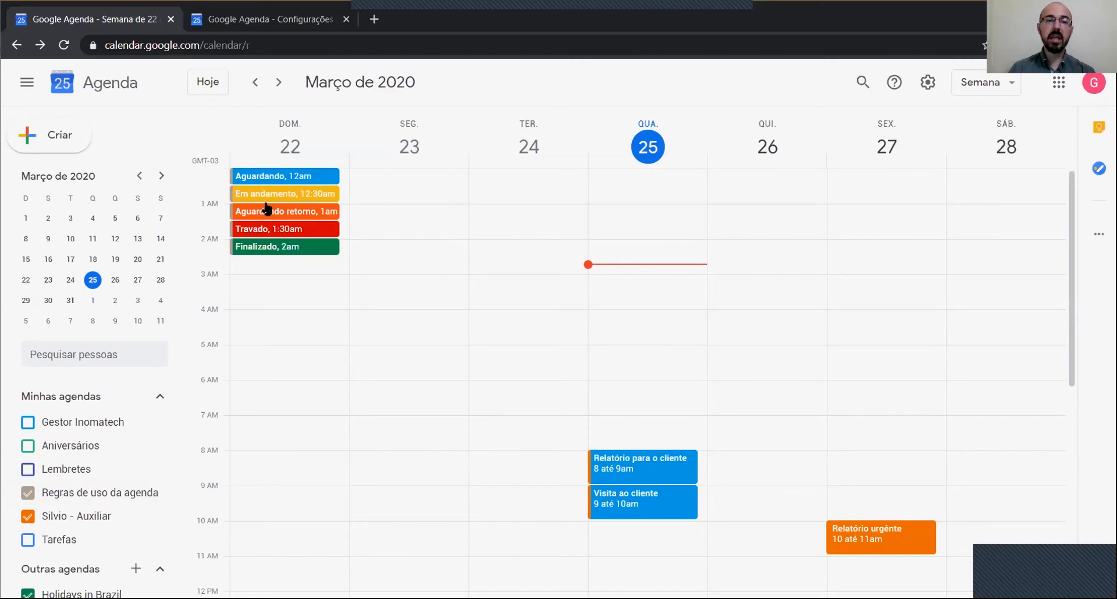
{"action": "left_click", "coordinate": [70, 300]}
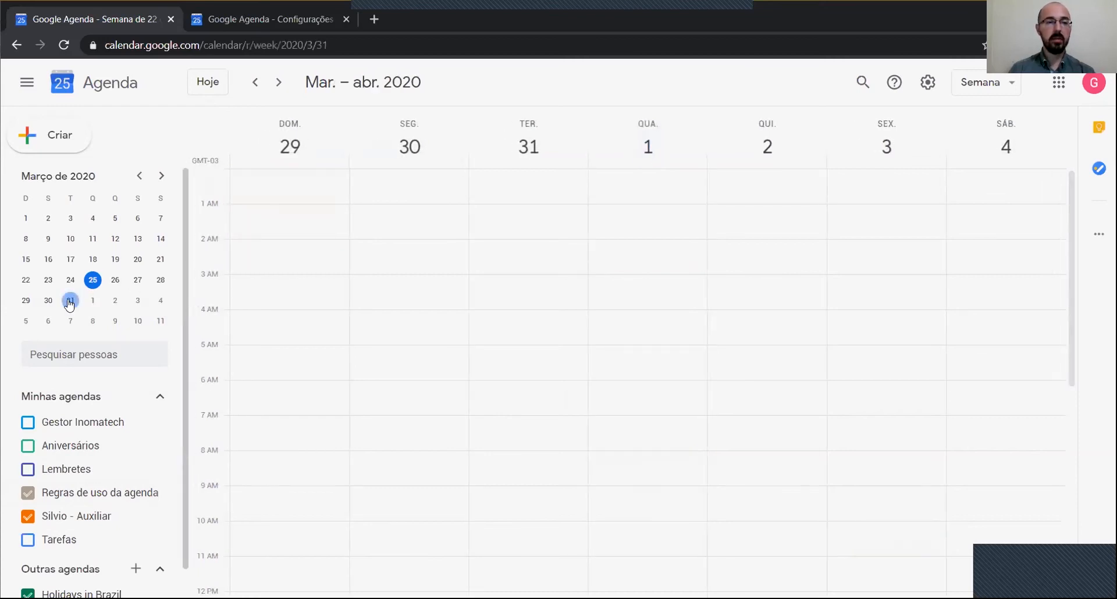
{"action": "left_click", "coordinate": [92, 280]}
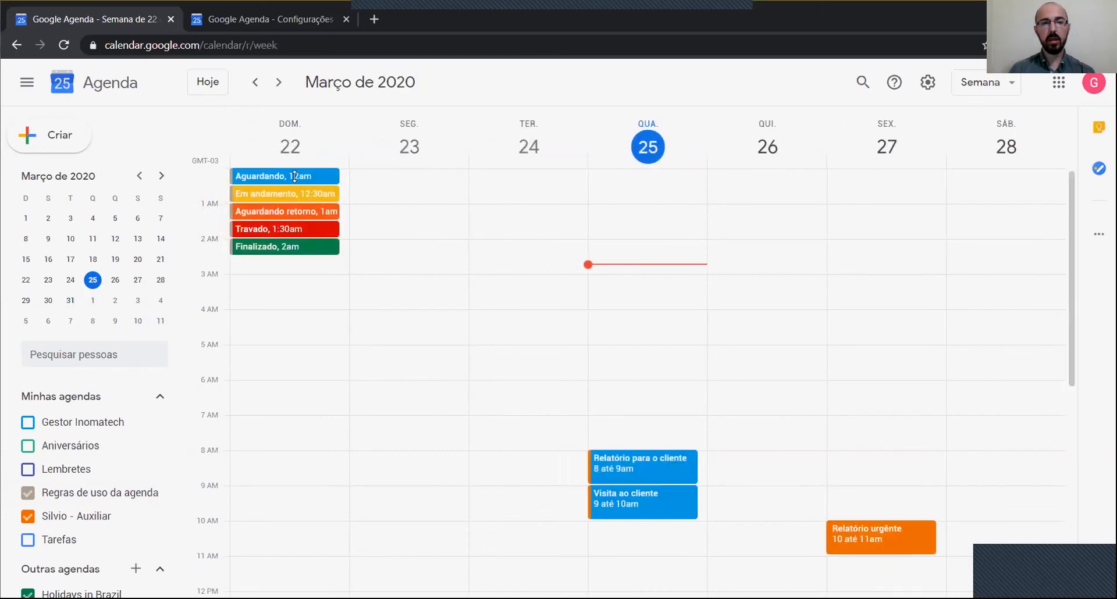
{"action": "right_click", "coordinate": [268, 177]}
{"action": "left_click", "coordinate": [252, 179]}
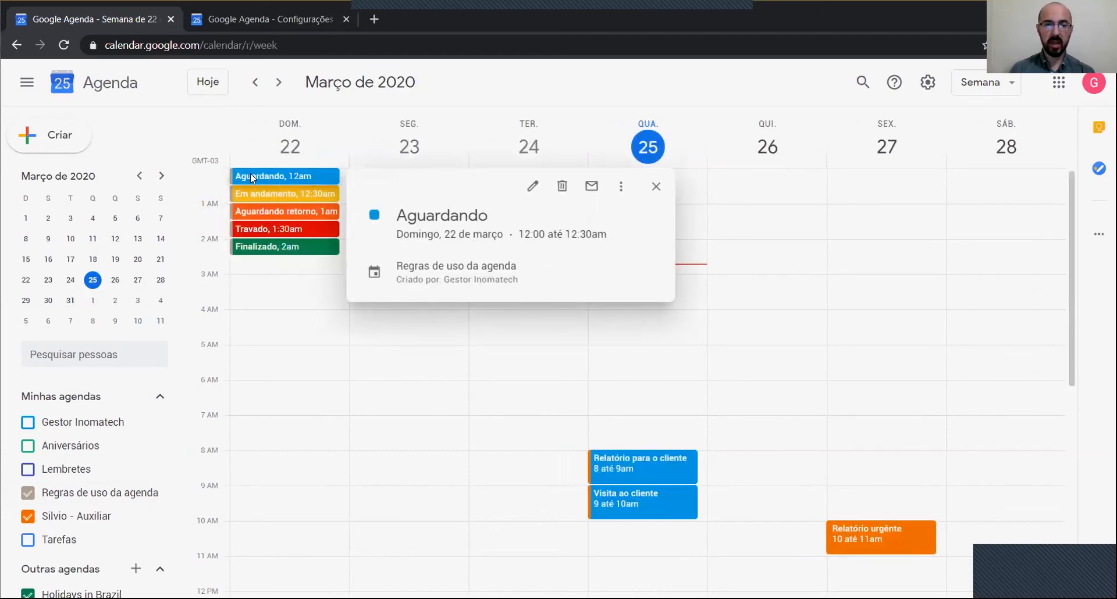
Step: Make 'Aguardando' repeat weekly every Sunday and save it
{"action": "left_click", "coordinate": [531, 189]}
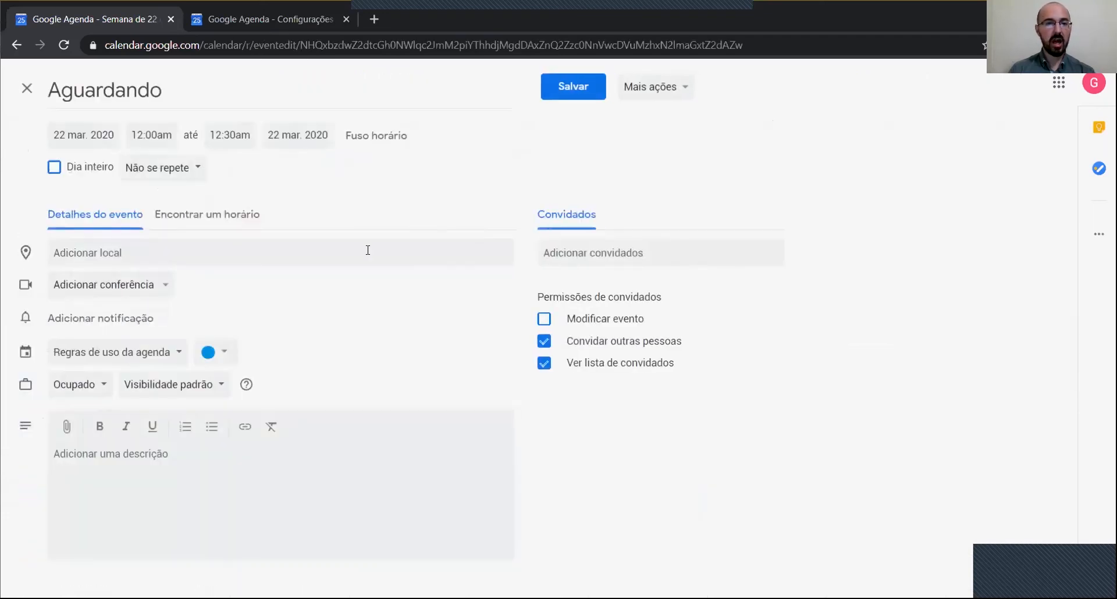
{"action": "left_click", "coordinate": [174, 169]}
{"action": "left_click", "coordinate": [198, 224]}
{"action": "left_click", "coordinate": [570, 95]}
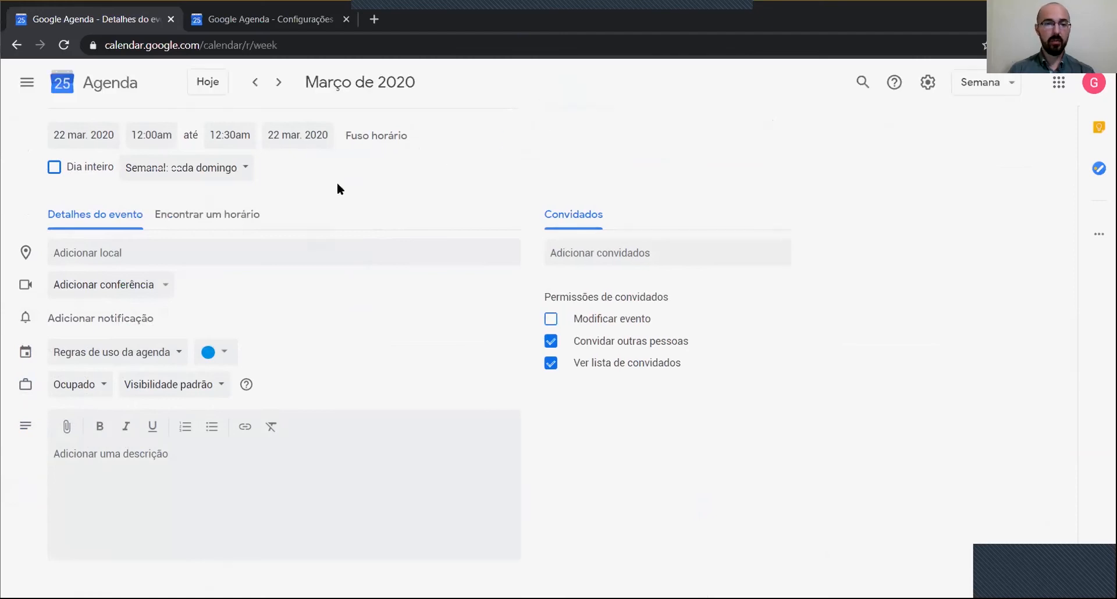
Step: Make 'Em andamento' repeat weekly every Sunday and save it
{"action": "left_click", "coordinate": [285, 193]}
{"action": "left_click", "coordinate": [530, 202]}
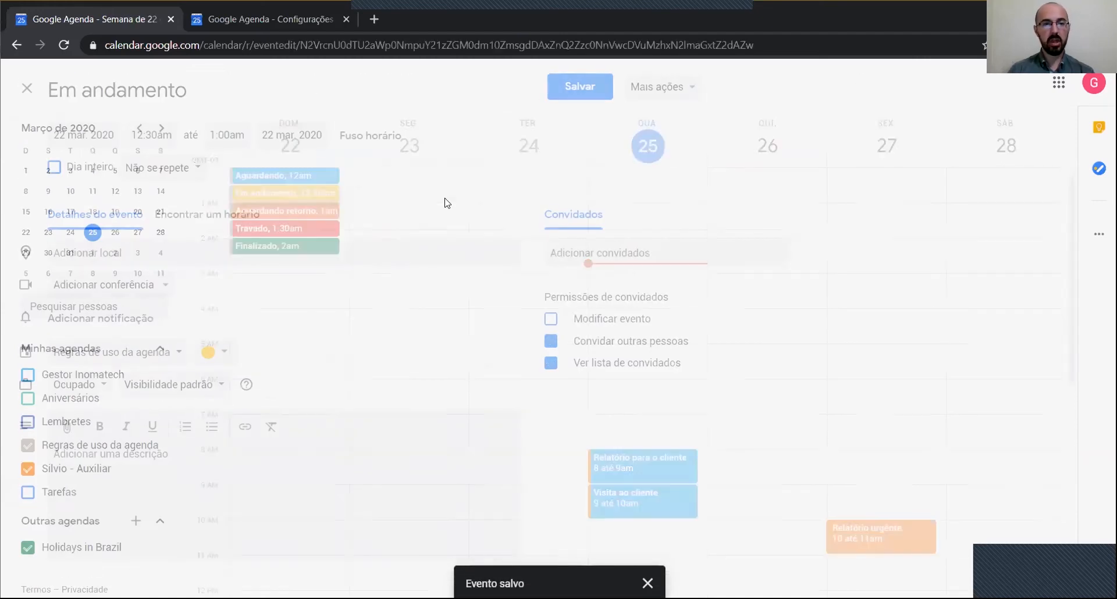
{"action": "left_click", "coordinate": [176, 168]}
{"action": "left_click", "coordinate": [221, 217]}
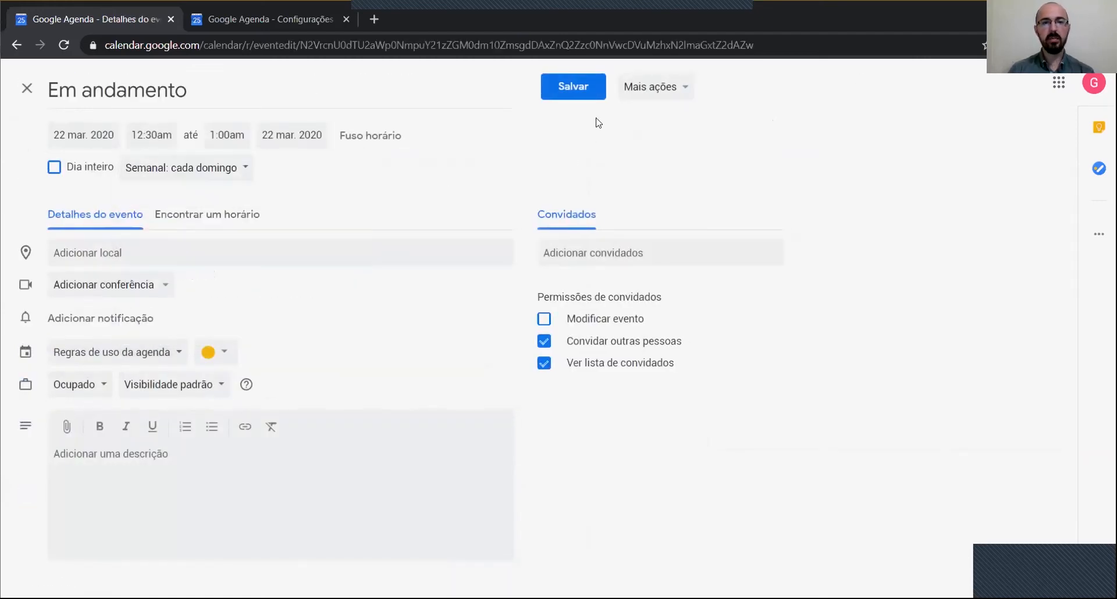
{"action": "left_click", "coordinate": [574, 87]}
Step: Make 'Aguardando retorno' repeat weekly every Sunday and save it
{"action": "left_click", "coordinate": [286, 211]}
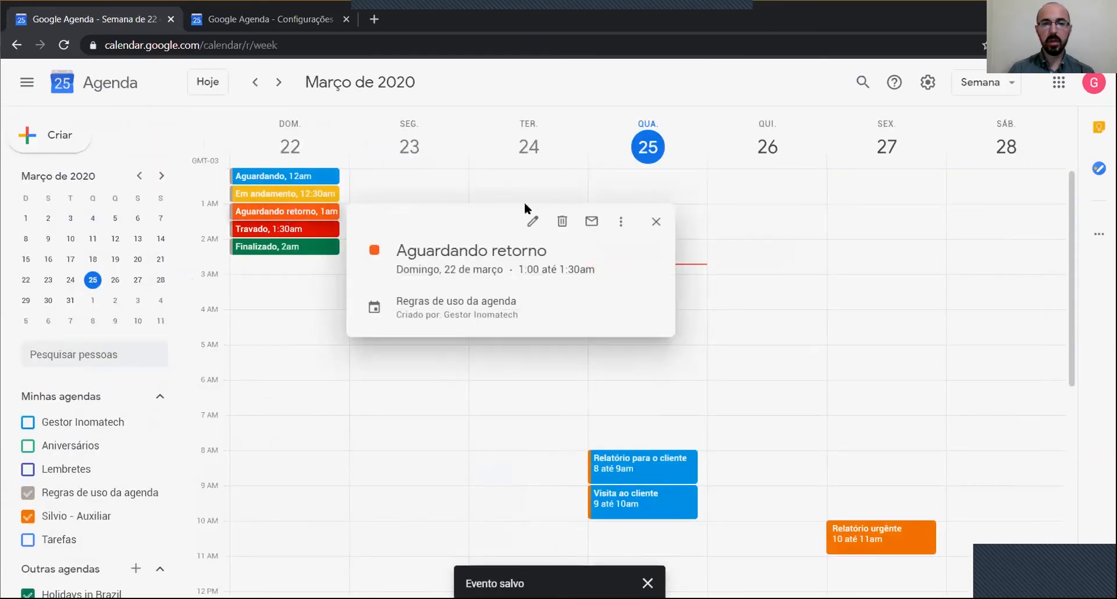
{"action": "left_click", "coordinate": [532, 221]}
{"action": "left_click", "coordinate": [175, 168]}
{"action": "left_click", "coordinate": [187, 221]}
{"action": "left_click", "coordinate": [576, 87]}
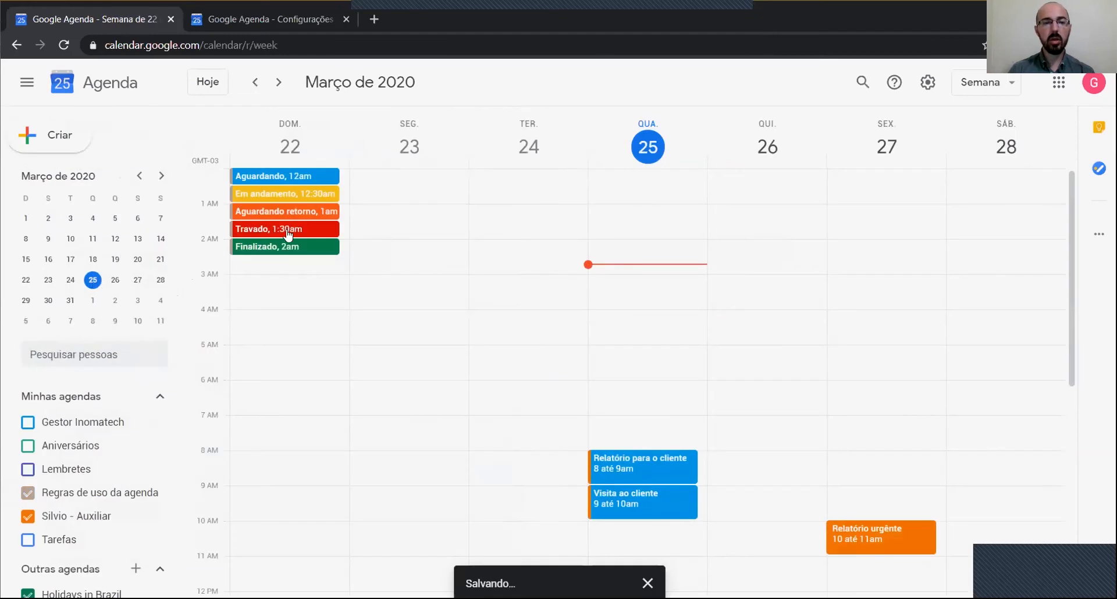
Step: Make 'Travado' repeat weekly every Sunday and save it
{"action": "left_click", "coordinate": [287, 230]}
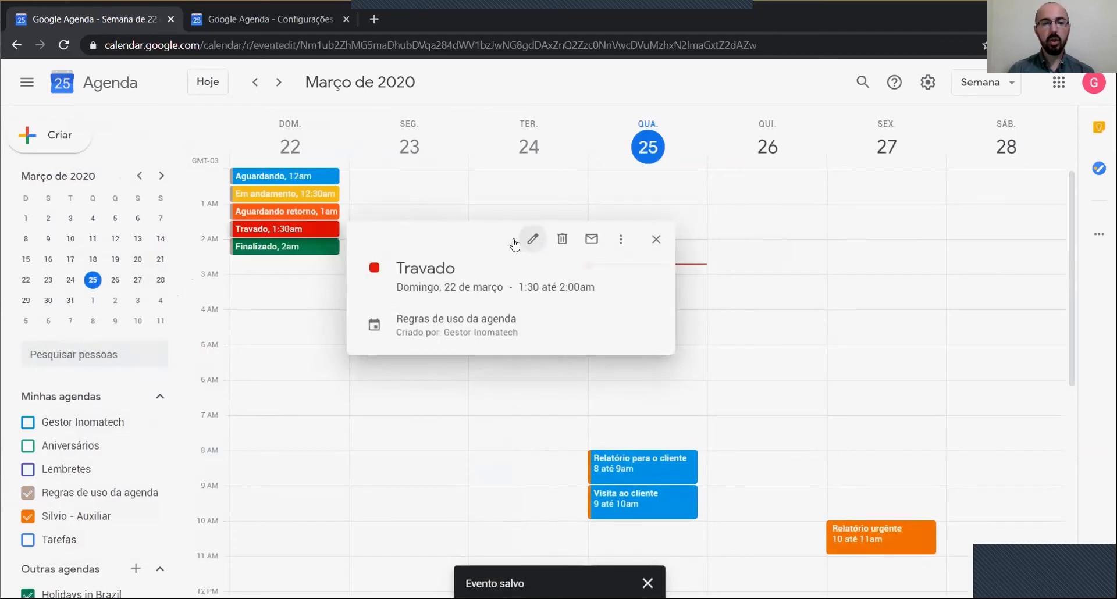
{"action": "left_click", "coordinate": [533, 239]}
{"action": "left_click", "coordinate": [201, 168]}
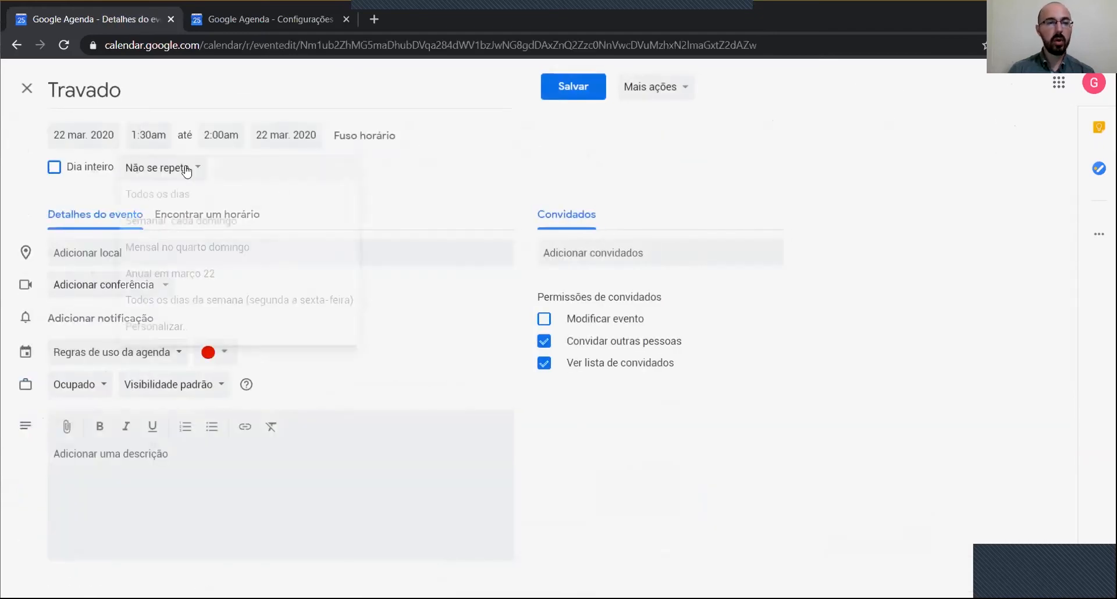
{"action": "left_click", "coordinate": [645, 111]}
{"action": "left_click", "coordinate": [573, 86]}
Step: Set 'Finalizado' to repeat weekly on Sundays, then hide the Regras de uso da agenda calendar
{"action": "left_click", "coordinate": [294, 248]}
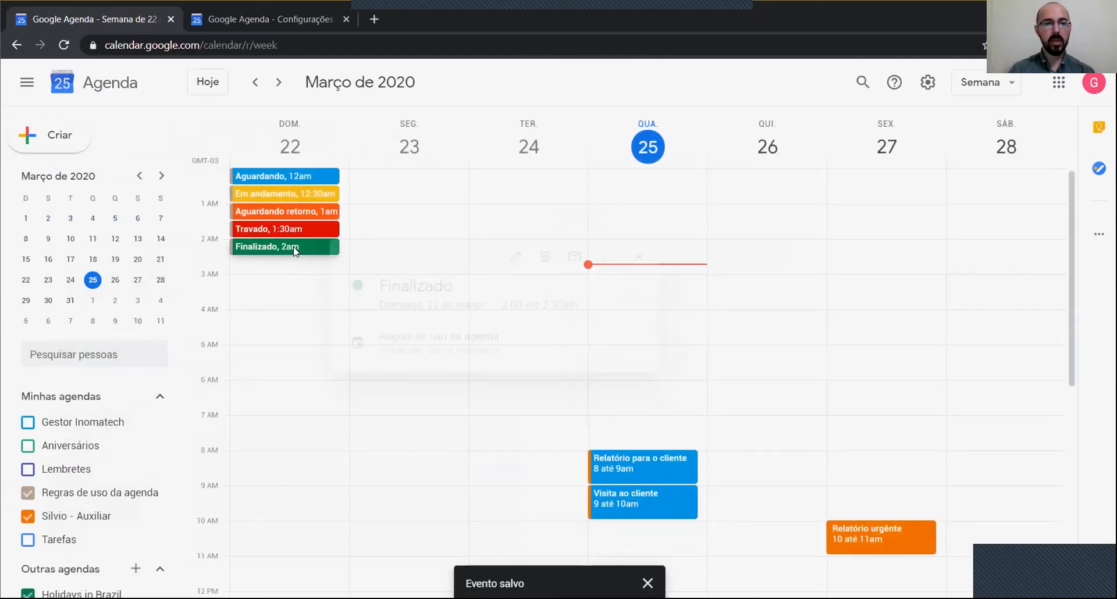
{"action": "left_click", "coordinate": [532, 257]}
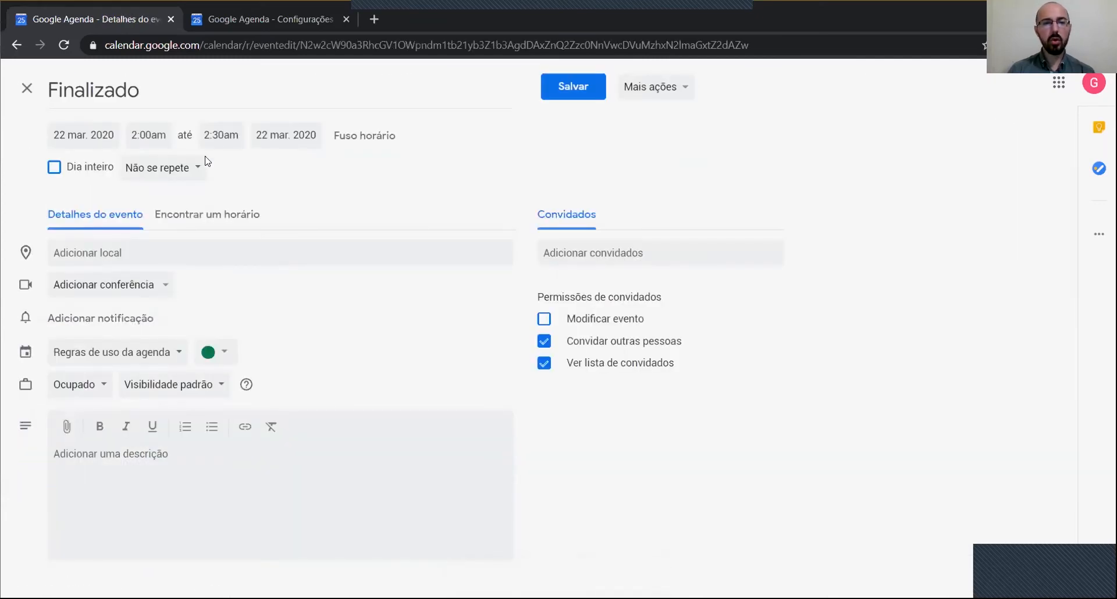
{"action": "left_click", "coordinate": [185, 168]}
{"action": "left_click", "coordinate": [195, 222]}
{"action": "left_click", "coordinate": [597, 87]}
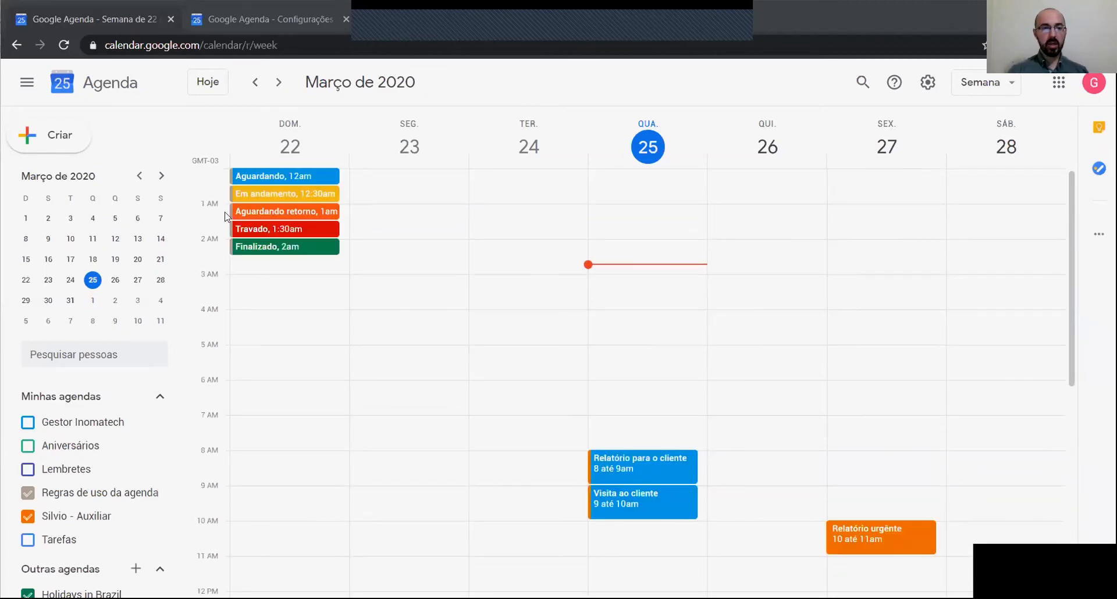
{"action": "left_click", "coordinate": [27, 493]}
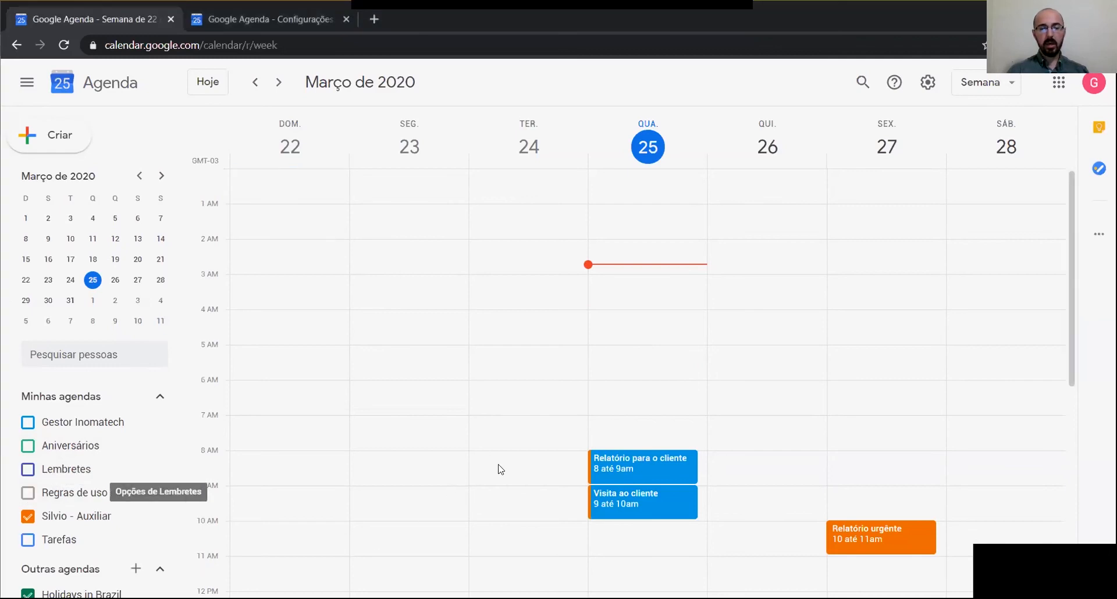
Step: Recolour Wednesday 25's events: 'Relatório para o cliente' dark green, 'Visita ao cliente' yellow
{"action": "right_click", "coordinate": [619, 464]}
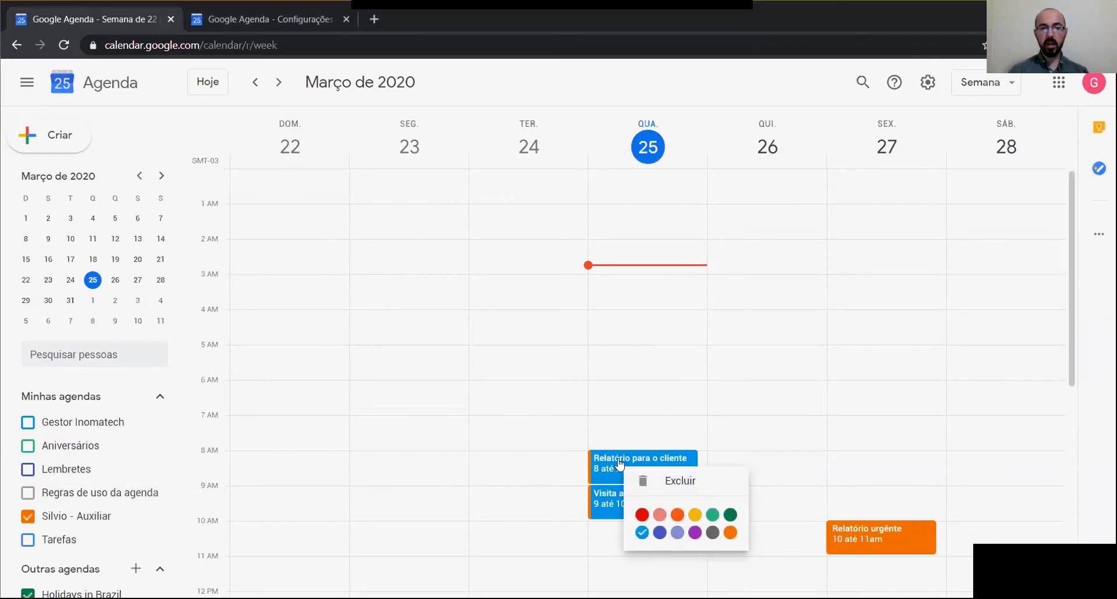
{"action": "left_click", "coordinate": [731, 515]}
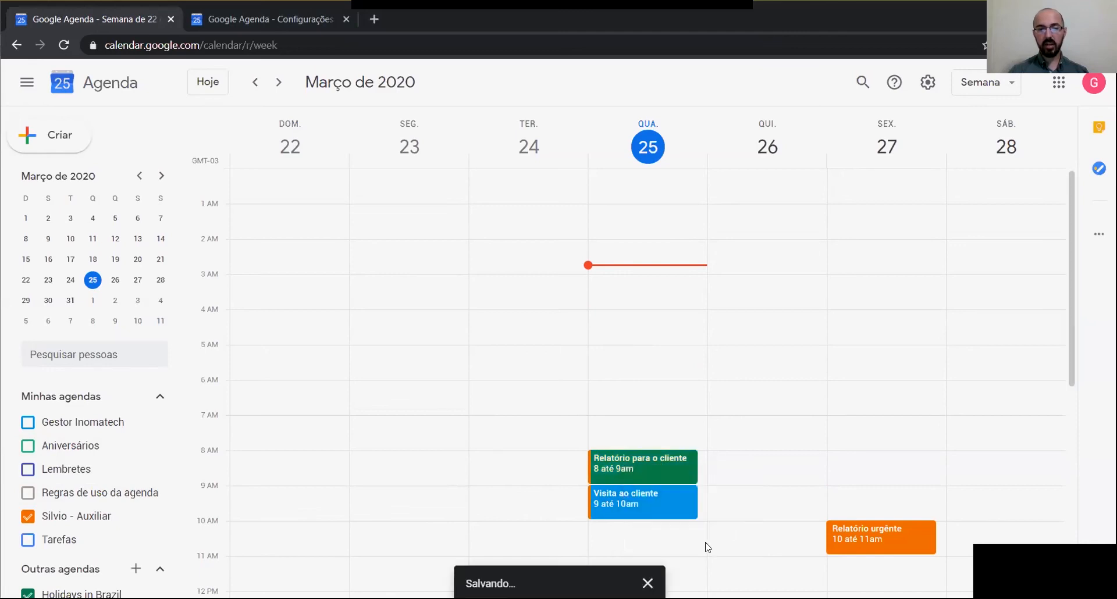
{"action": "right_click", "coordinate": [628, 503]}
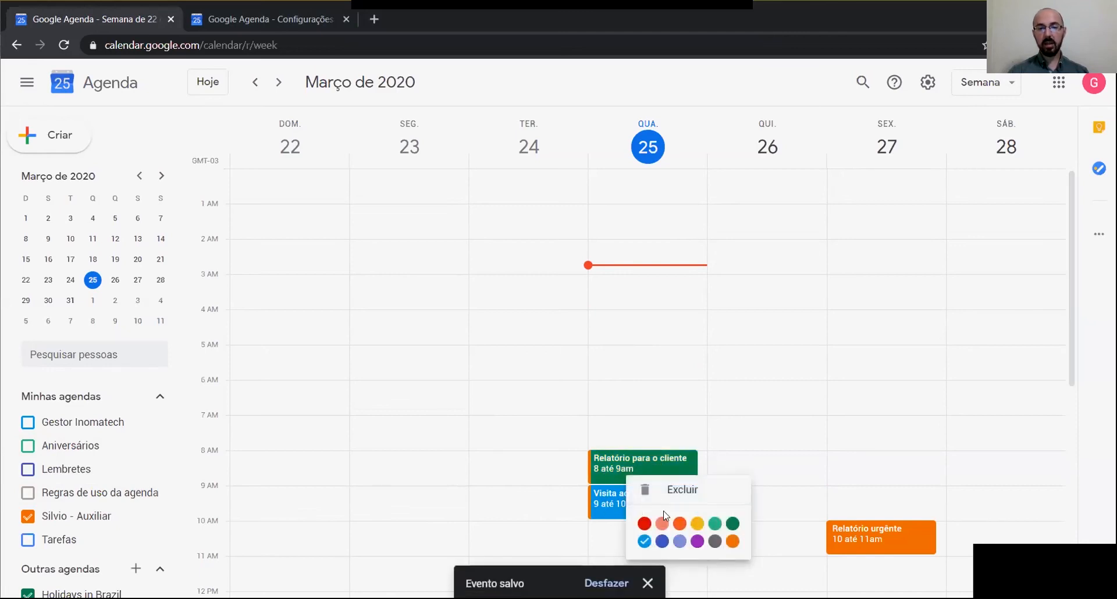
{"action": "left_click", "coordinate": [697, 523]}
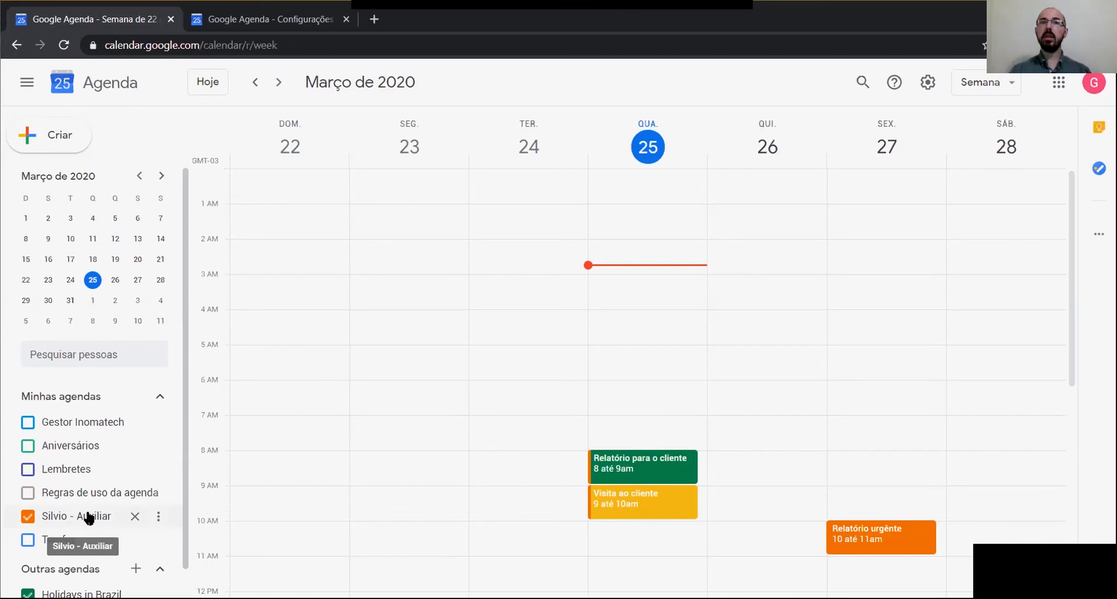
{"action": "scroll", "coordinate": [105, 512], "scroll_direction": "down", "scroll_amount": 1}
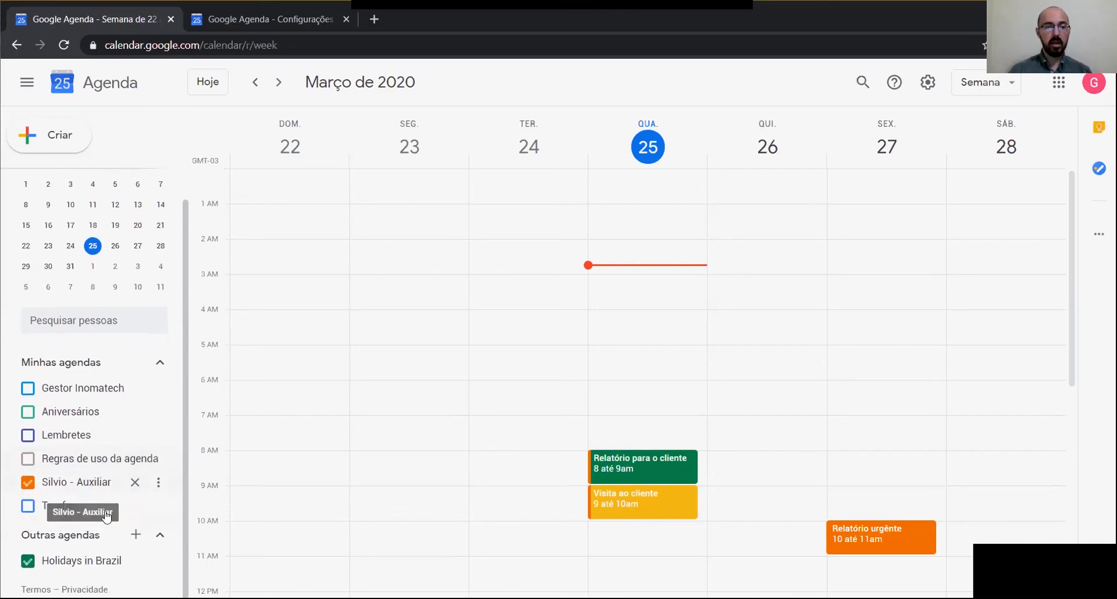
Step: Create a new calendar named '… - Administradora' and open its settings page
{"action": "left_click", "coordinate": [135, 535]}
{"action": "left_click", "coordinate": [151, 493]}
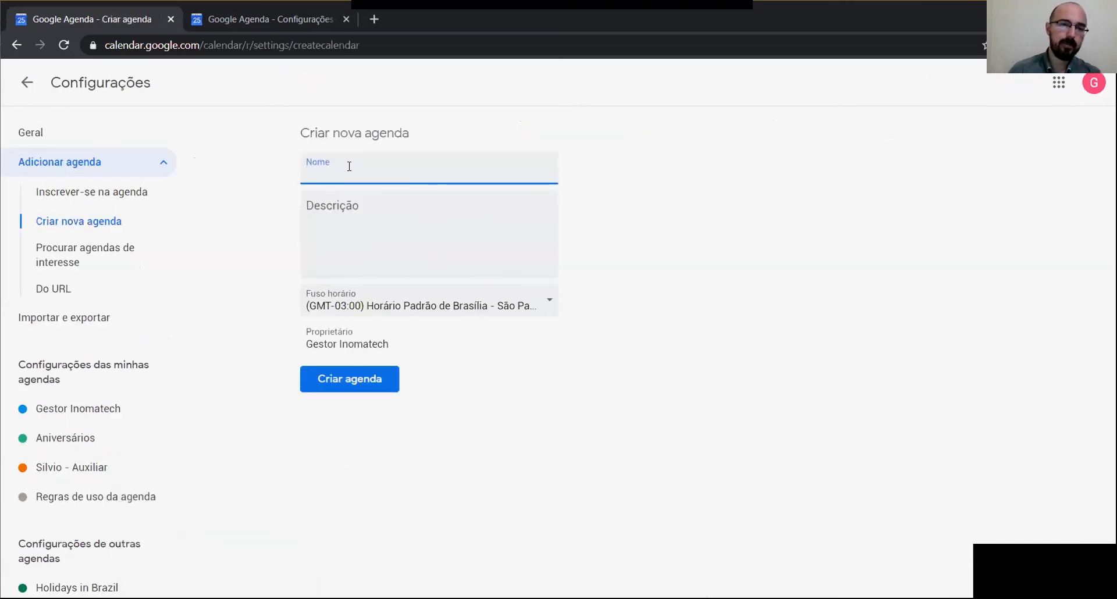
{"action": "type", "text": "Aline - Administradora"}
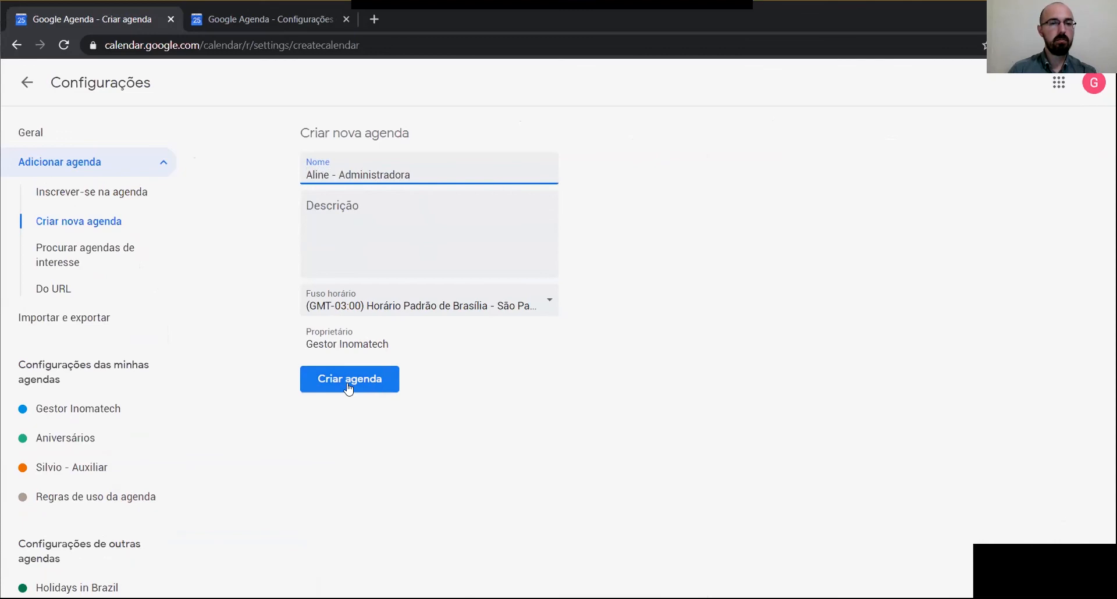
{"action": "left_click", "coordinate": [348, 387]}
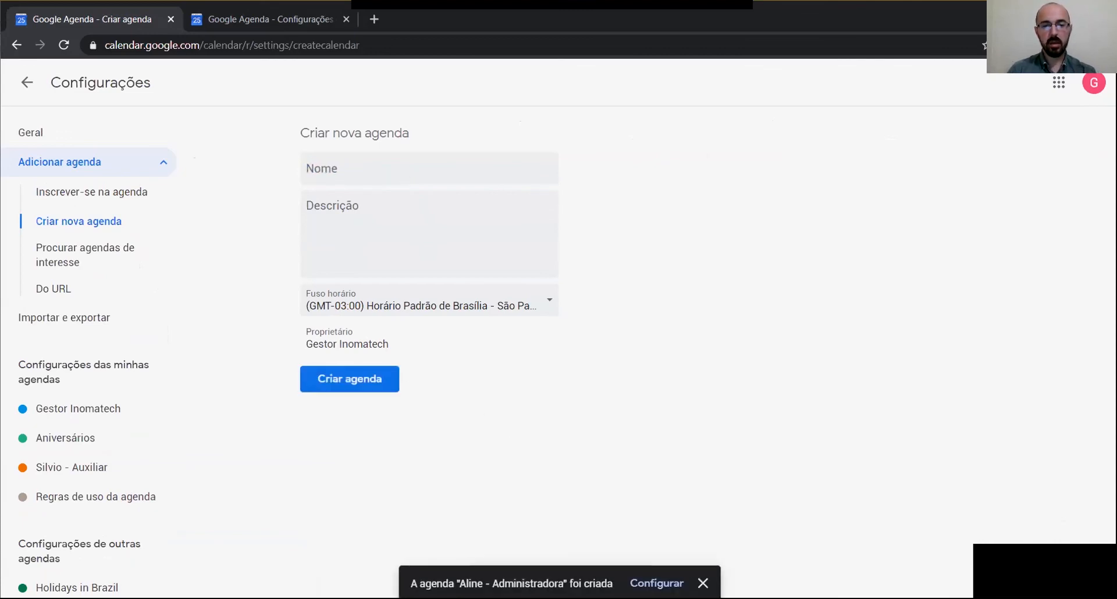
{"action": "left_click", "coordinate": [656, 583]}
Step: Share the '- Administradora' calendar with the employee's e-mail address, with permission to make changes to events
{"action": "scroll", "coordinate": [477, 418], "scroll_direction": "down", "scroll_amount": 2}
{"action": "scroll", "coordinate": [474, 418], "scroll_direction": "down", "scroll_amount": 7}
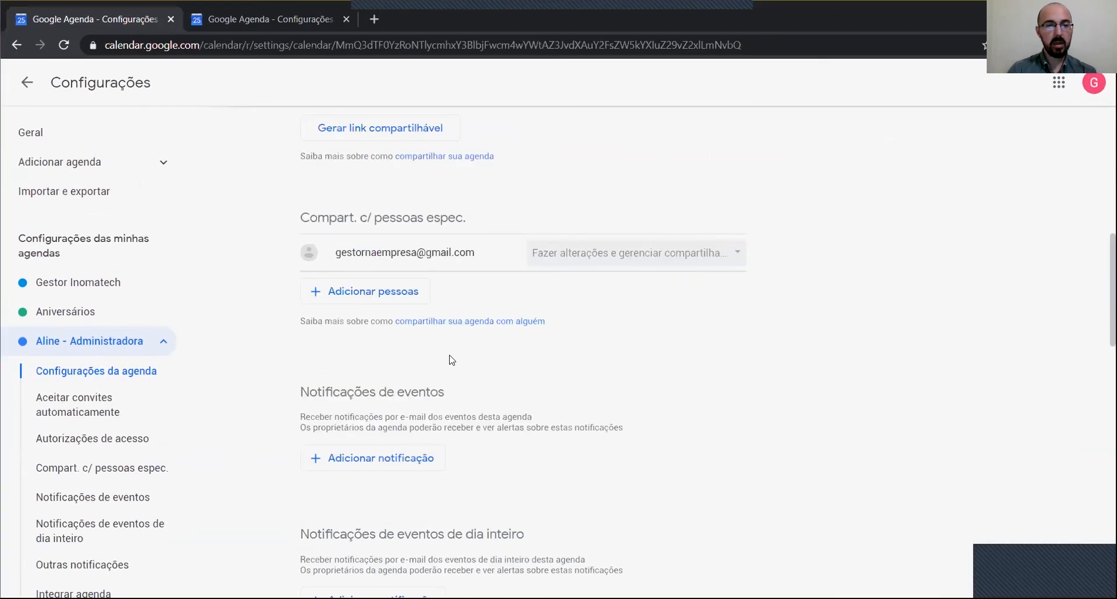
{"action": "left_click", "coordinate": [362, 291]}
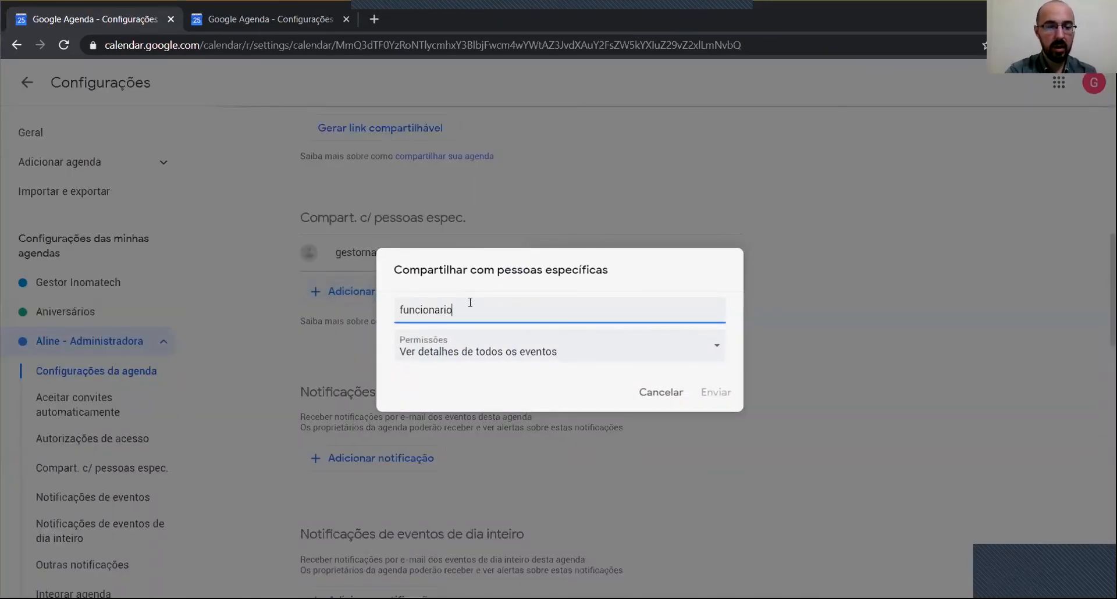
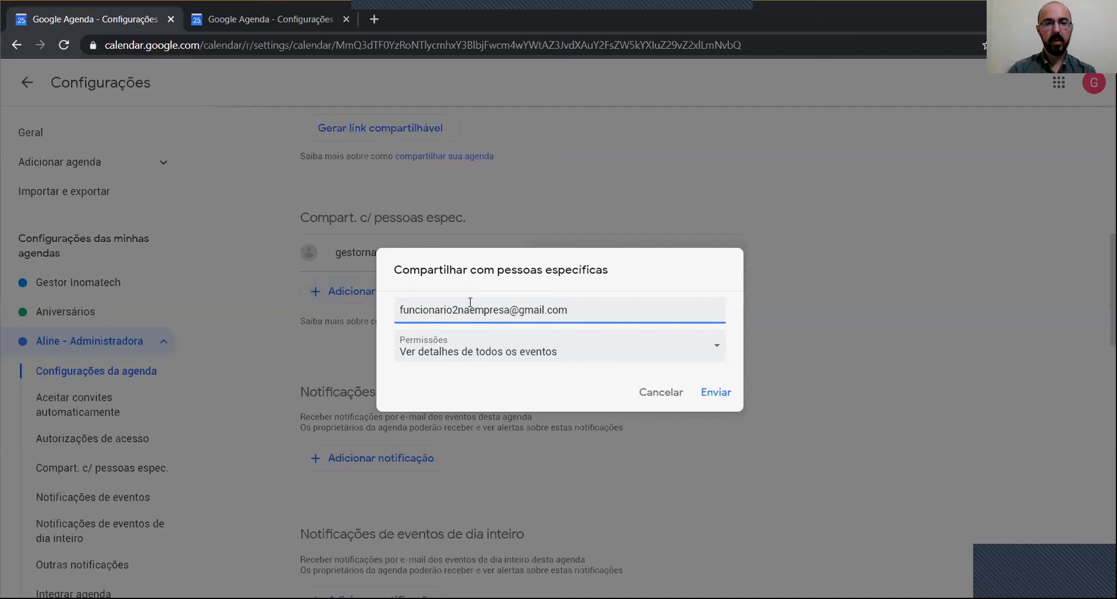
{"action": "left_click", "coordinate": [528, 353]}
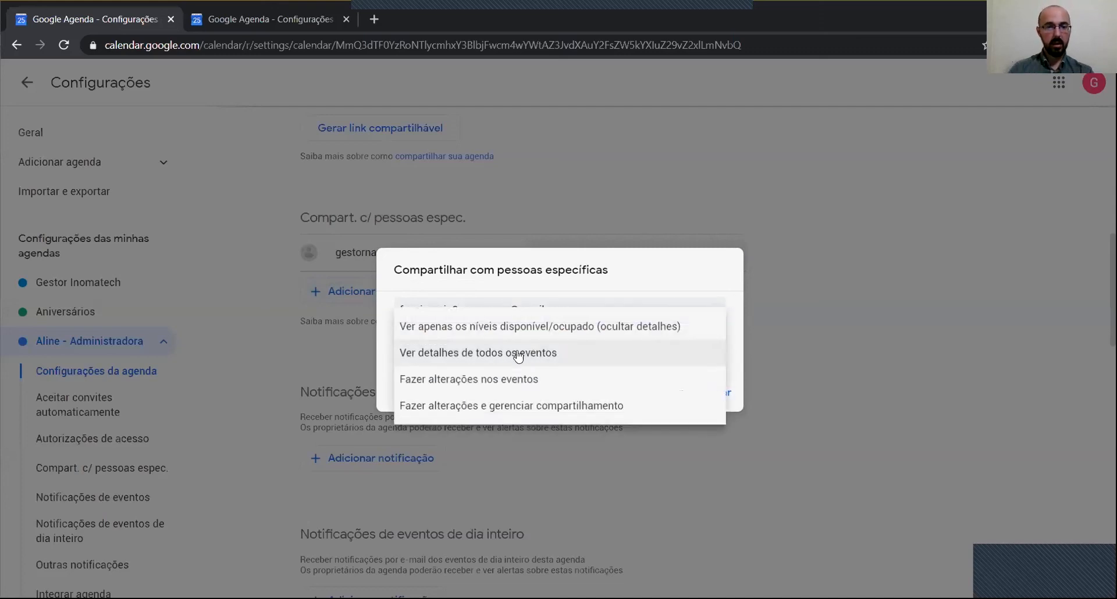
{"action": "left_click", "coordinate": [497, 383]}
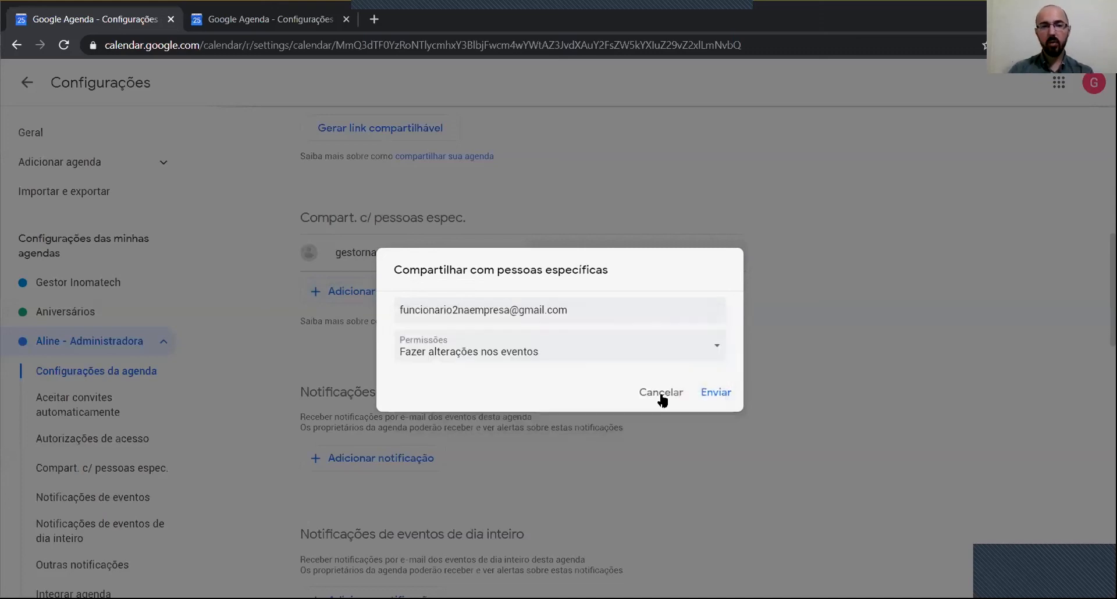
{"action": "left_click", "coordinate": [711, 396]}
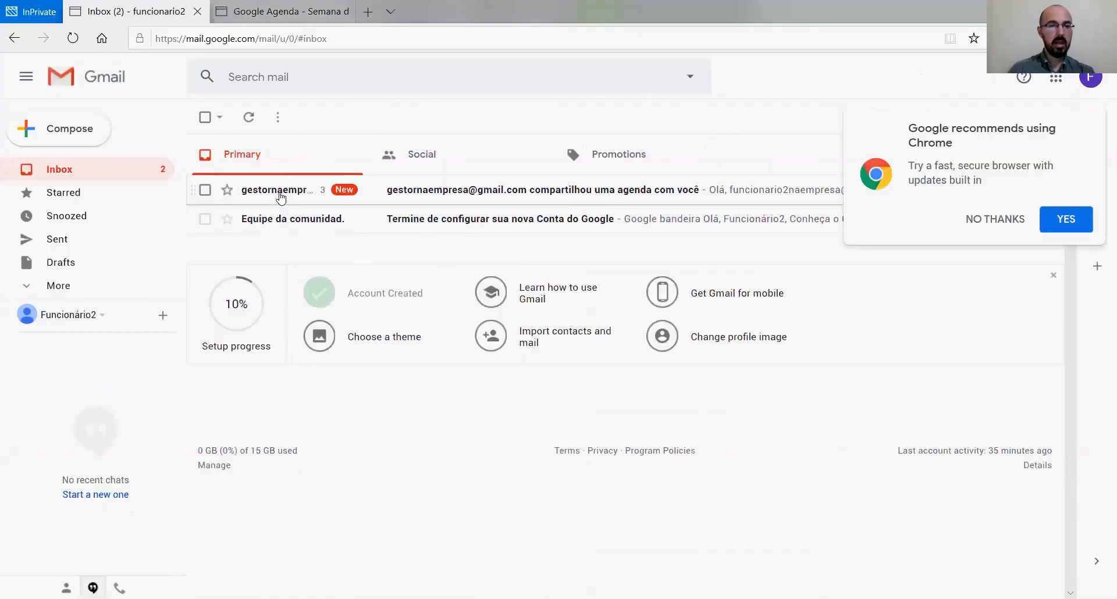
Step: Open the calendar-sharing notification e-mail in Gmail and follow its link to add the '- Administradora' calendar
{"action": "left_click", "coordinate": [280, 194]}
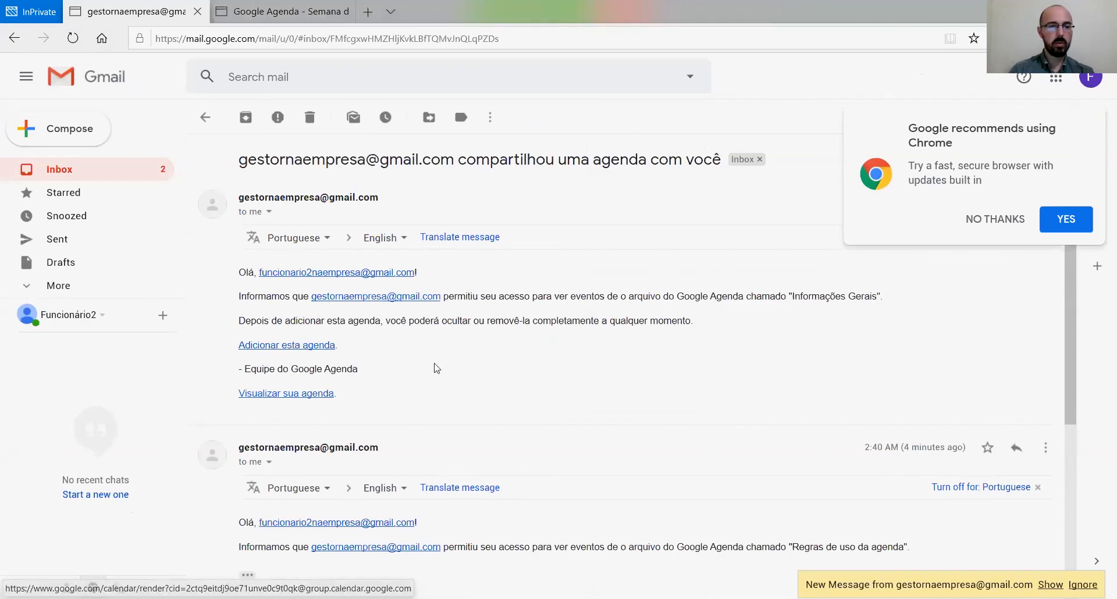
{"action": "scroll", "coordinate": [436, 368], "scroll_direction": "down", "scroll_amount": 5}
{"action": "scroll", "coordinate": [438, 367], "scroll_direction": "up", "scroll_amount": 3}
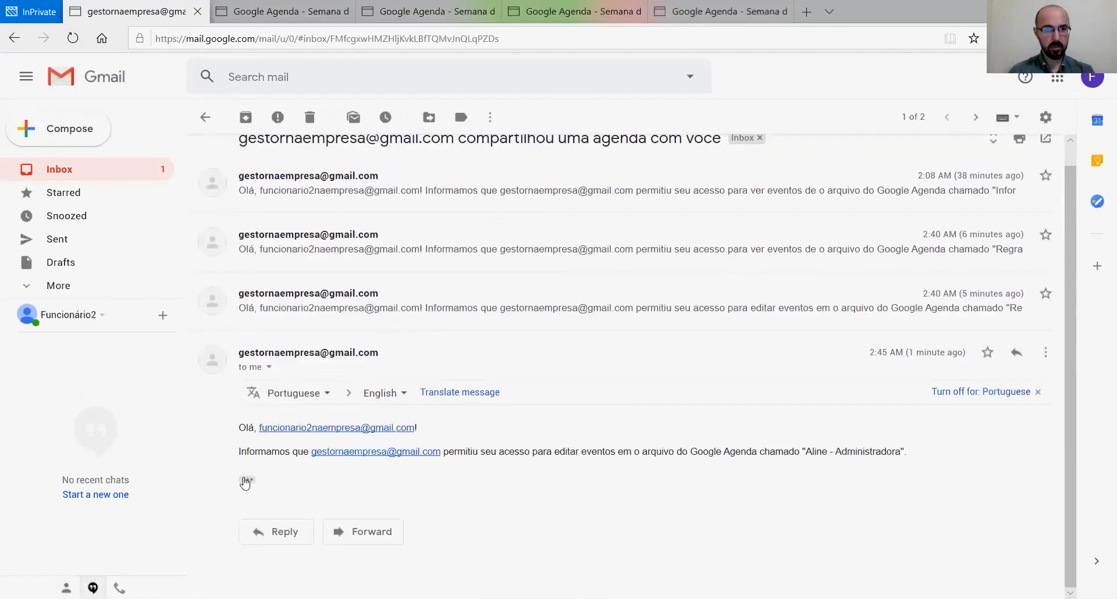
{"action": "left_click", "coordinate": [247, 476]}
{"action": "scroll", "coordinate": [303, 452], "scroll_direction": "down", "scroll_amount": 2}
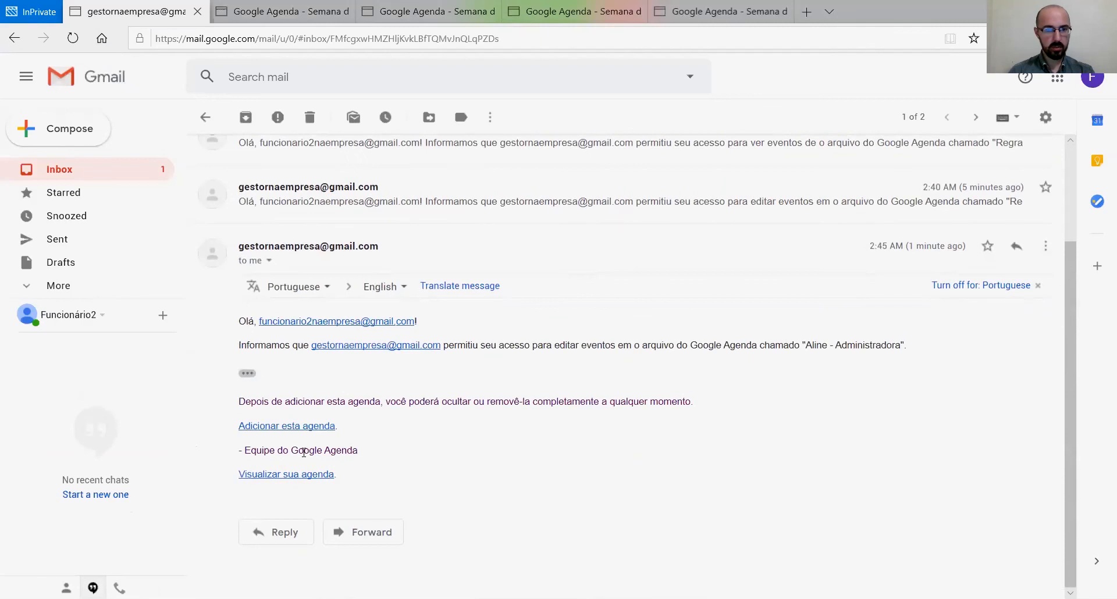
{"action": "left_click", "coordinate": [283, 430]}
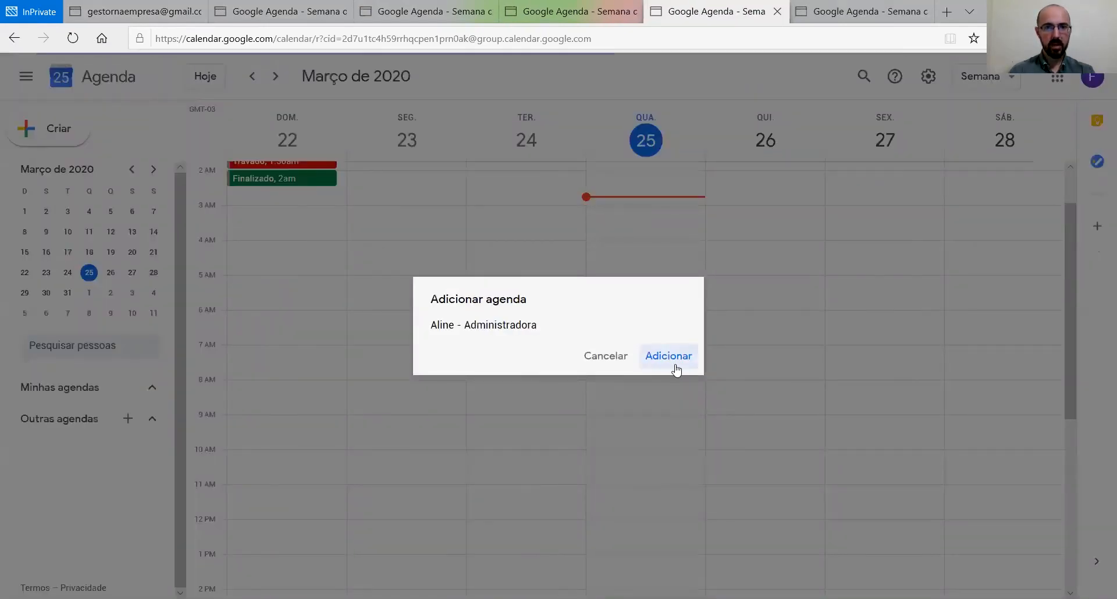
Step: Confirm adding the shared '- Administradora' calendar to the employee's calendars
{"action": "left_click", "coordinate": [675, 357]}
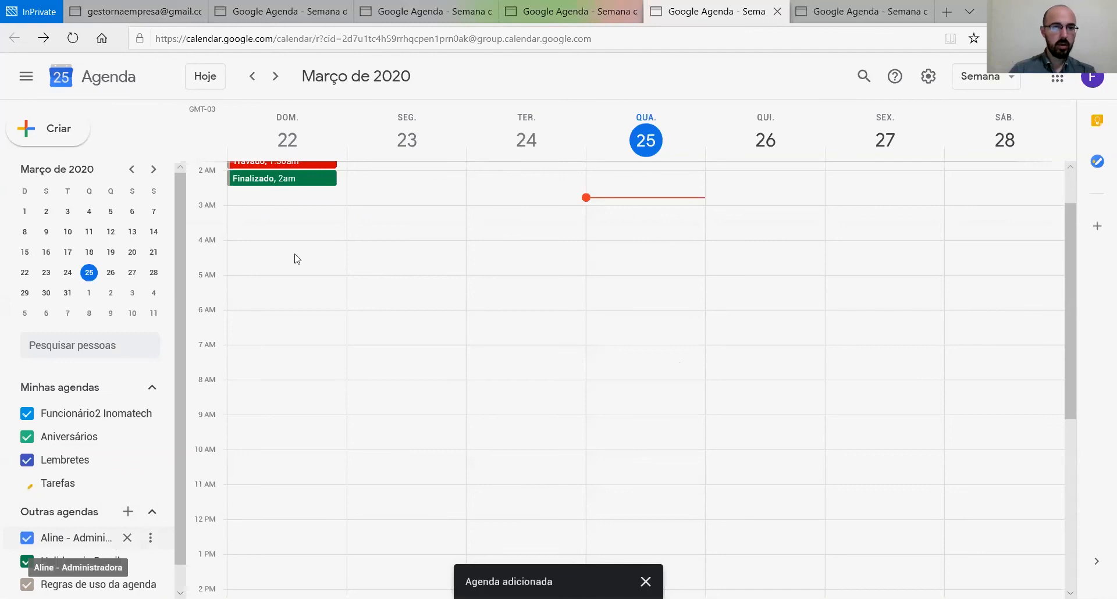
{"action": "scroll", "coordinate": [418, 250], "scroll_direction": "up", "scroll_amount": 2}
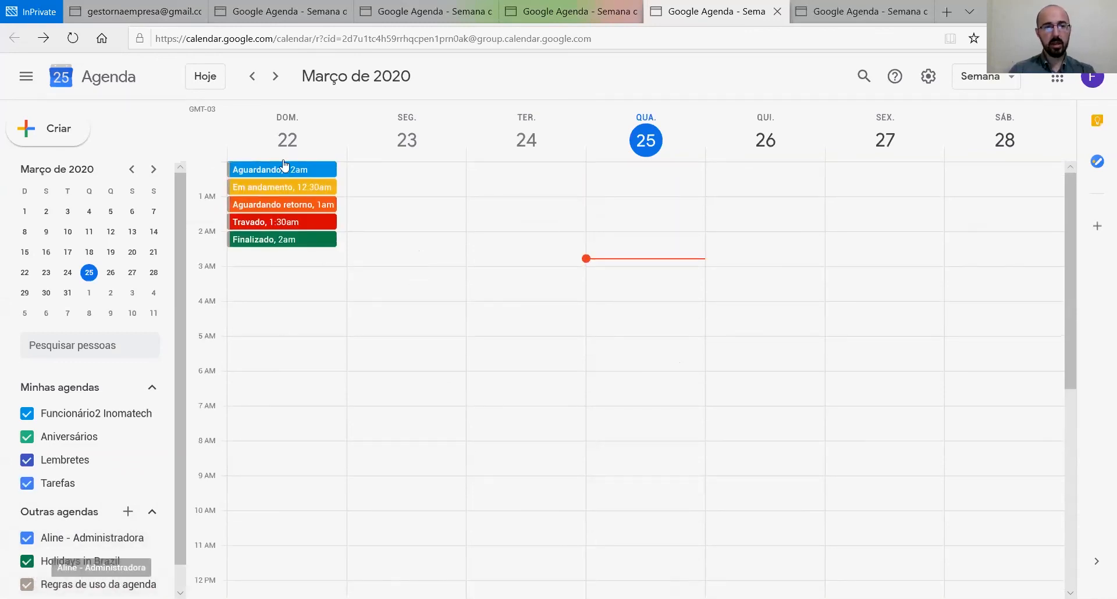
{"action": "scroll", "coordinate": [87, 437], "scroll_direction": "down", "scroll_amount": 1}
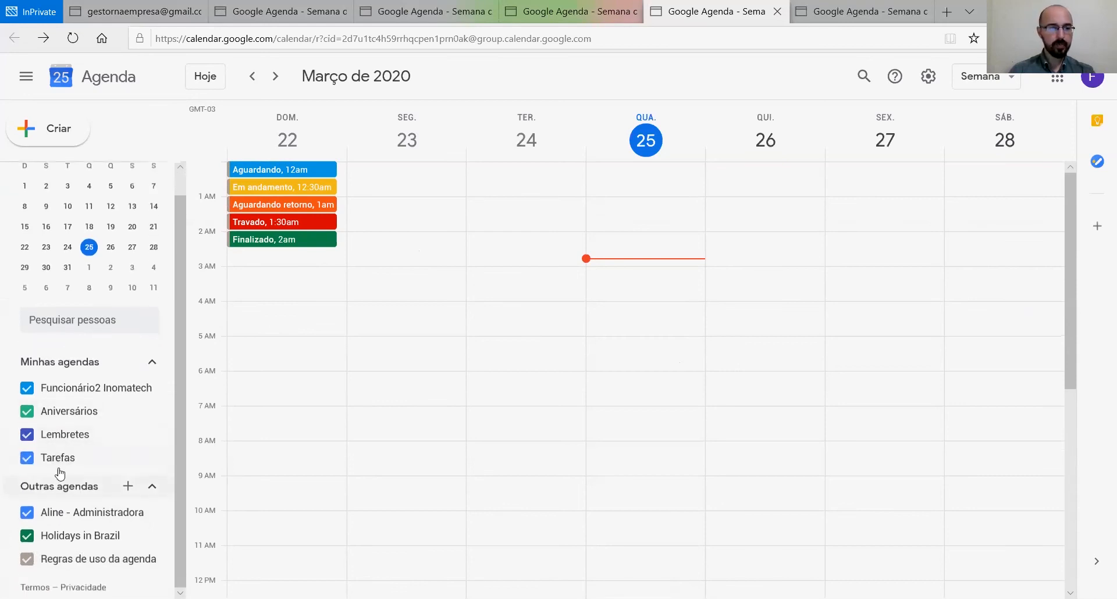
Step: Hide the employee's own, Aniversários, Lembretes, Tarefas, Holidays in Brazil and Regras de uso calendars
{"action": "left_click", "coordinate": [26, 388]}
{"action": "left_click", "coordinate": [27, 412]}
{"action": "left_click", "coordinate": [28, 437]}
{"action": "left_click", "coordinate": [28, 459]}
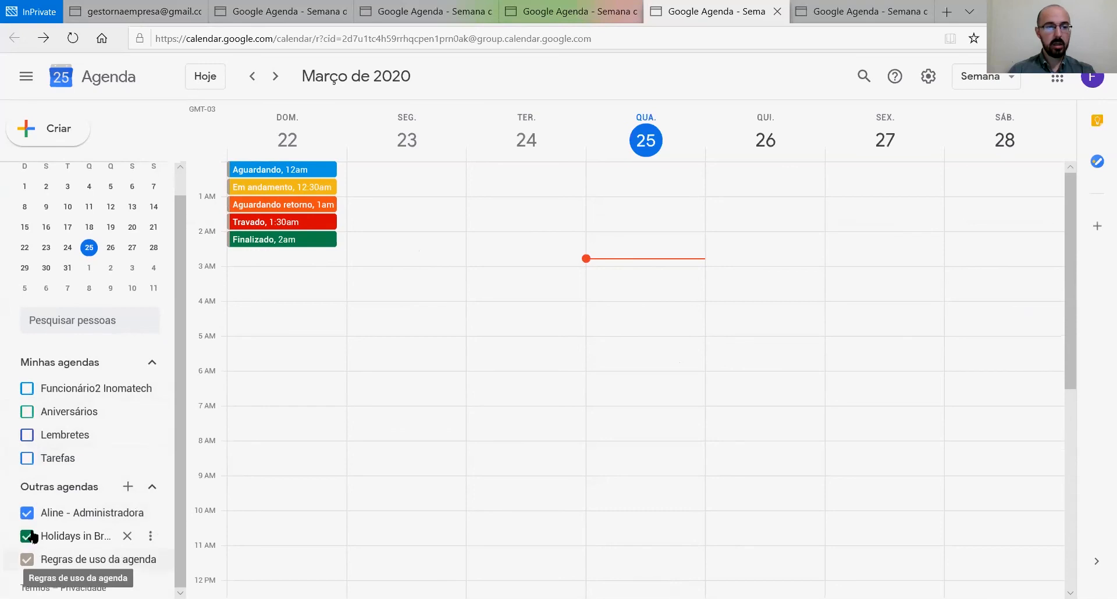
{"action": "left_click", "coordinate": [28, 536]}
{"action": "left_click", "coordinate": [27, 560]}
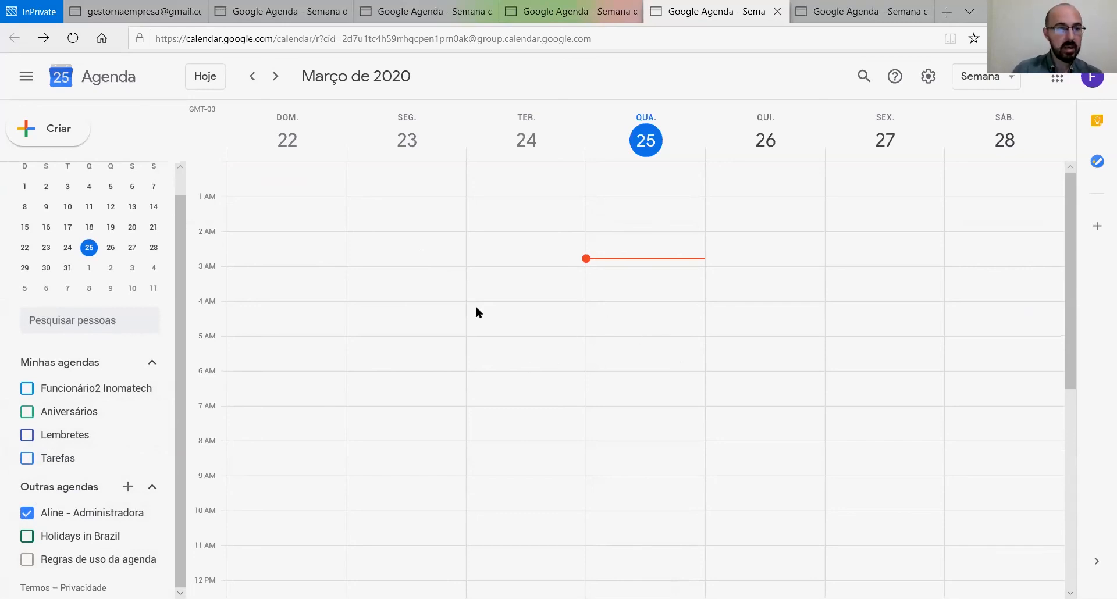
Step: Create a 'Reunião' event on Tuesday 24 March, 8–9 AM, in the '- Administradora' calendar
{"action": "left_click", "coordinate": [481, 452]}
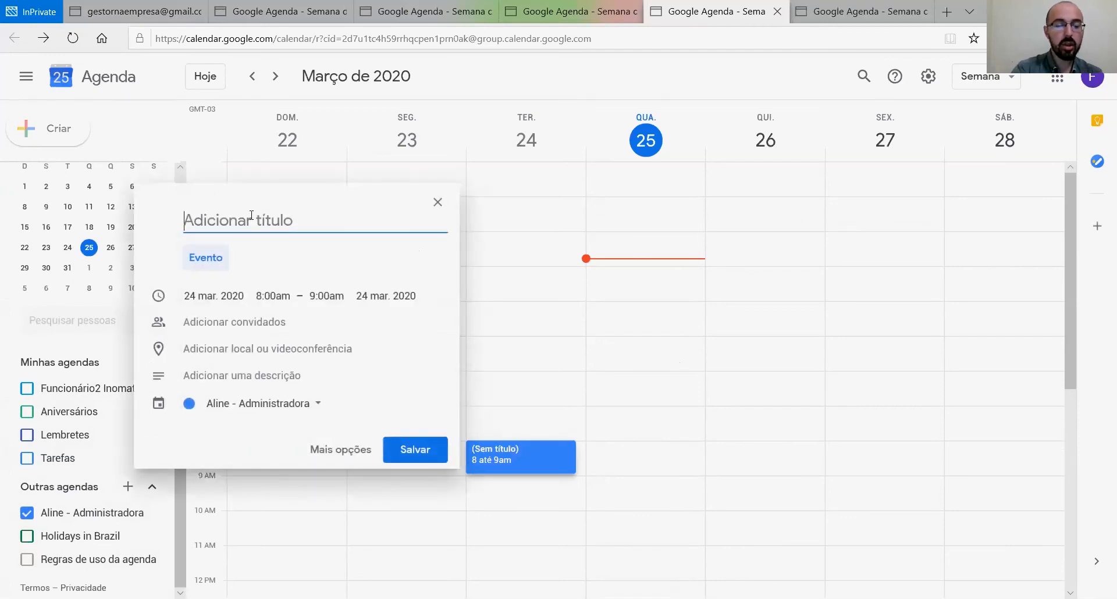
{"action": "type", "text": "Reunião"}
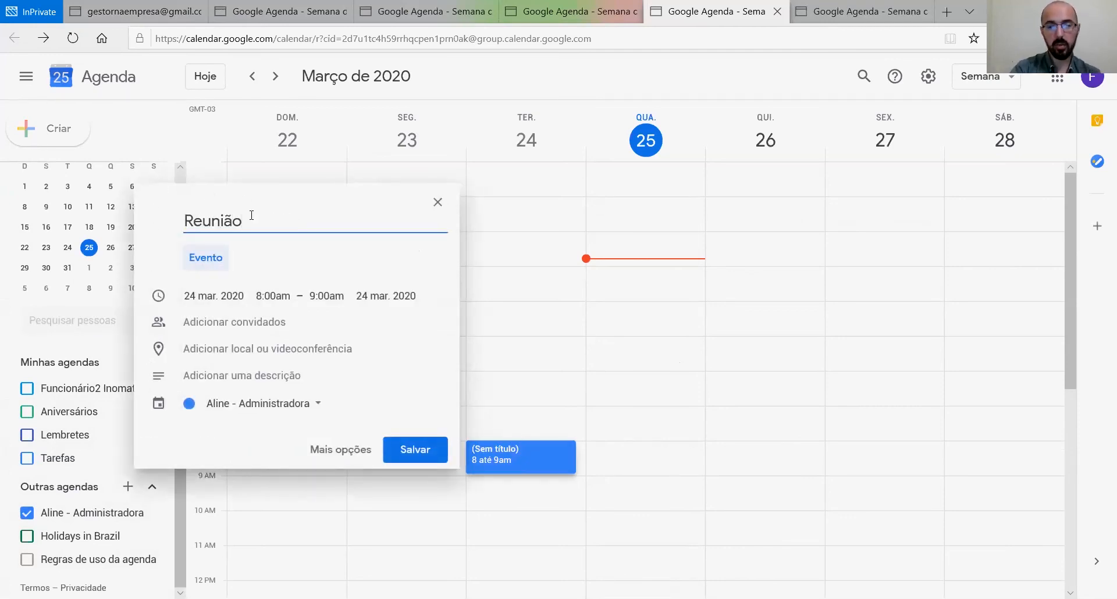
{"action": "left_click", "coordinate": [416, 449]}
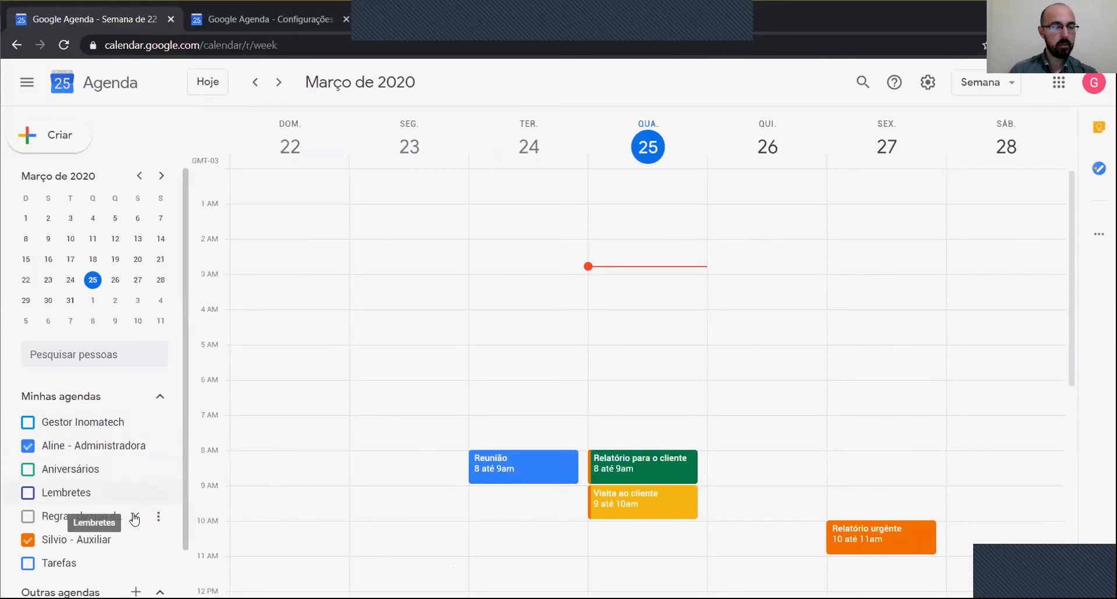
Step: Toggle the '- Administradora' and '- Auxiliar' calendars in the manager's view to compare their events, including Reunião
{"action": "scroll", "coordinate": [382, 402], "scroll_direction": "down", "scroll_amount": 2}
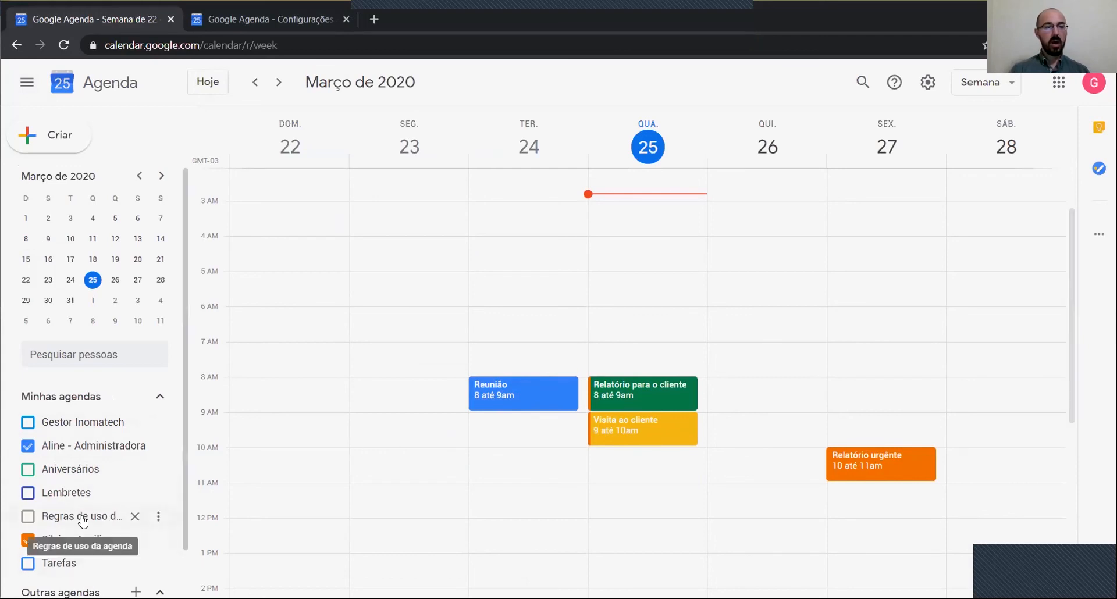
{"action": "left_click", "coordinate": [27, 446]}
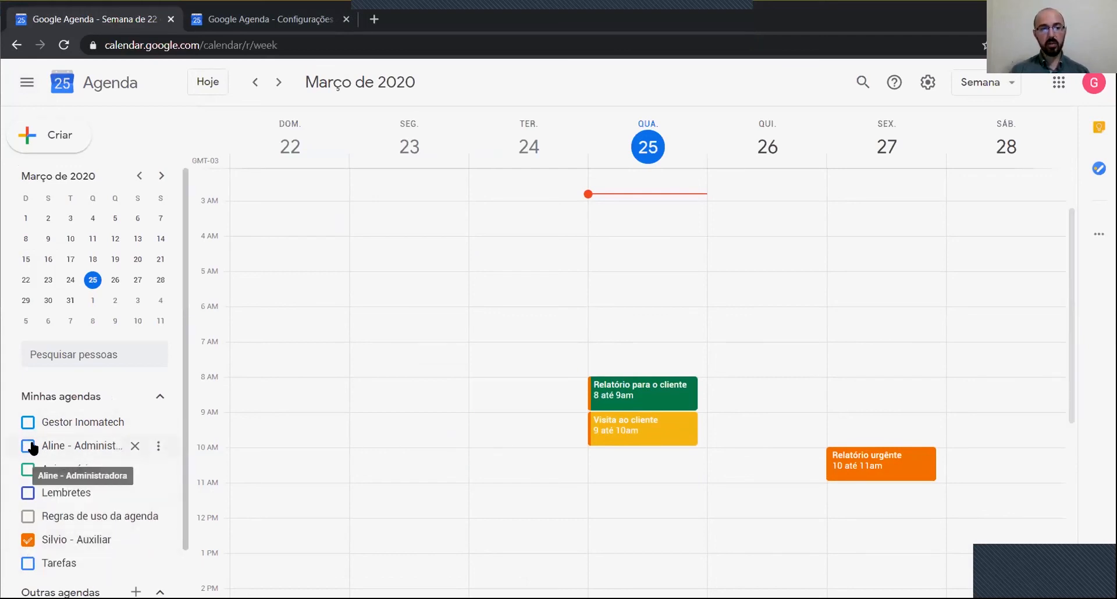
{"action": "left_click", "coordinate": [27, 447]}
{"action": "left_click", "coordinate": [28, 540]}
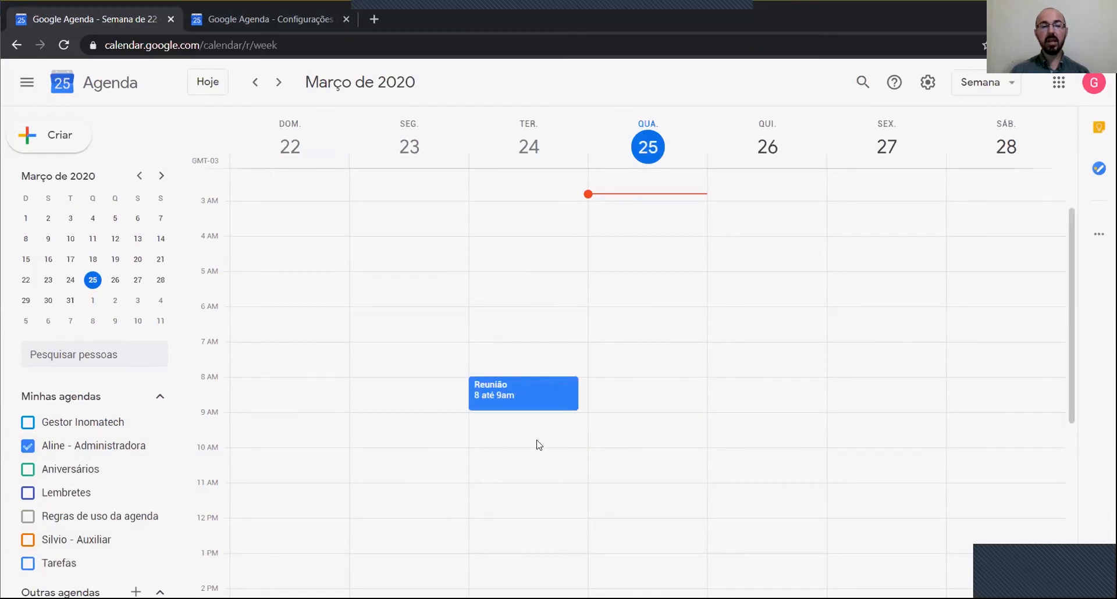
{"action": "mouse_move", "coordinate": [89, 541]}
{"action": "left_mouse_down"}
{"action": "mouse_move", "coordinate": [84, 494]}
{"action": "mouse_move", "coordinate": [84, 543]}
{"action": "left_mouse_up"}
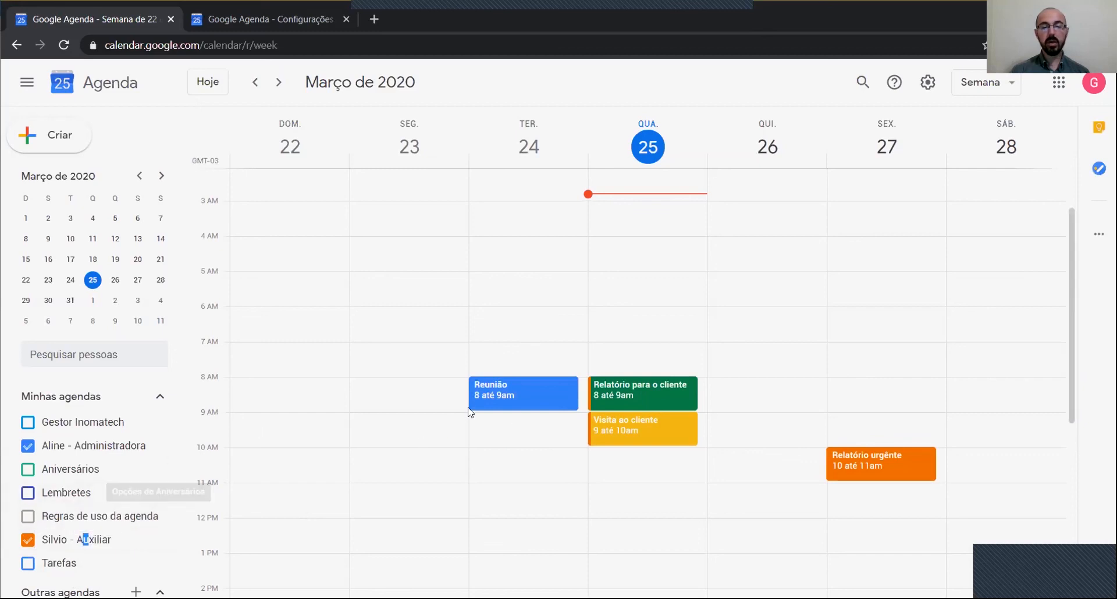